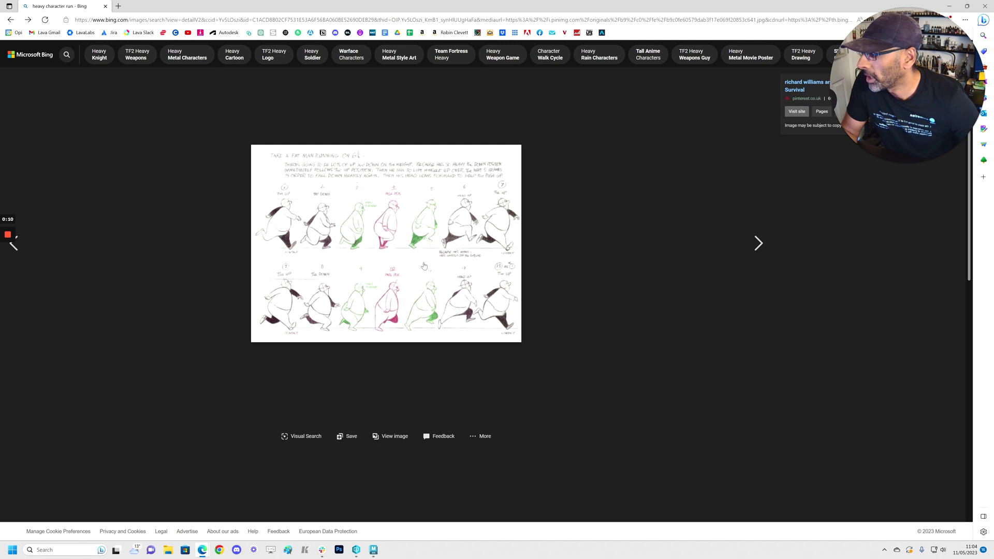
- Go back to the previous heavy-character run reference image, move its browser window aside and switch to Maya
left_click(11, 20)
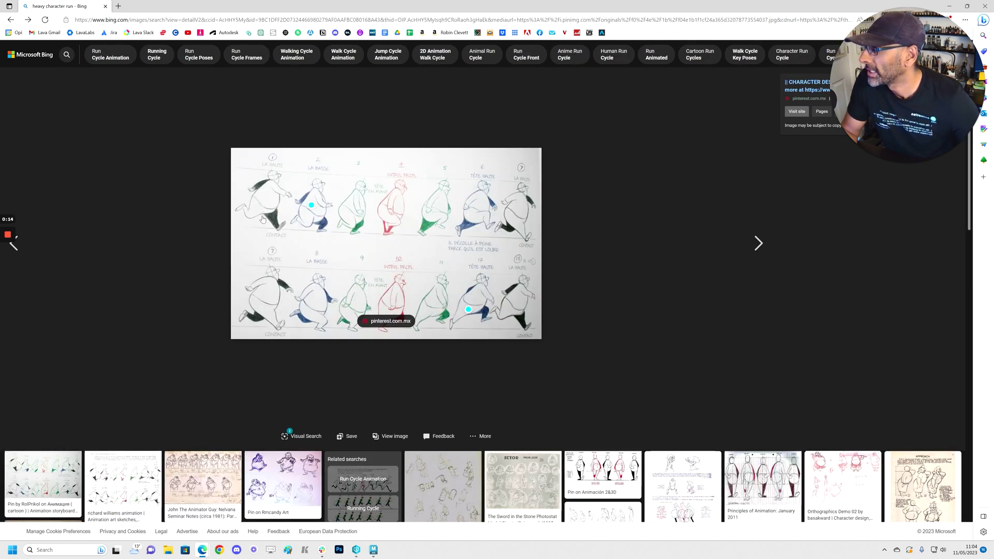
left_click_drag(264, 5, 943, 120)
key("super+Down")
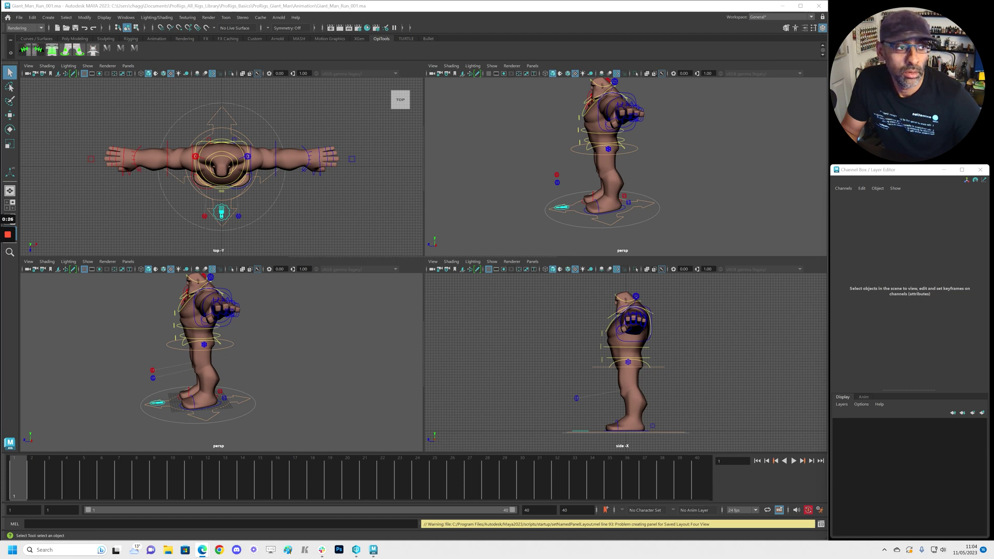
key("alt+Tab")
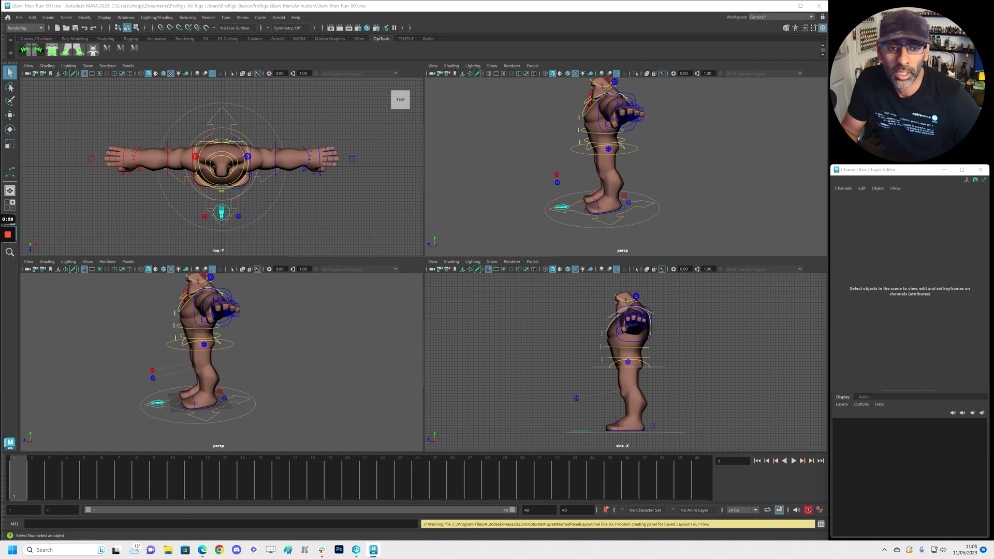
key("alt+Tab")
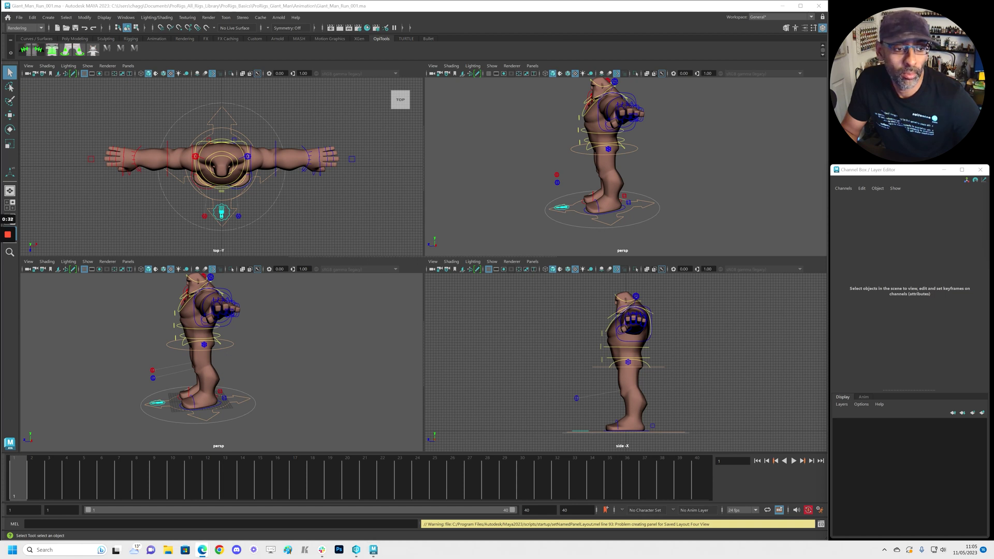
key("alt+Tab")
key("alt+Tab")
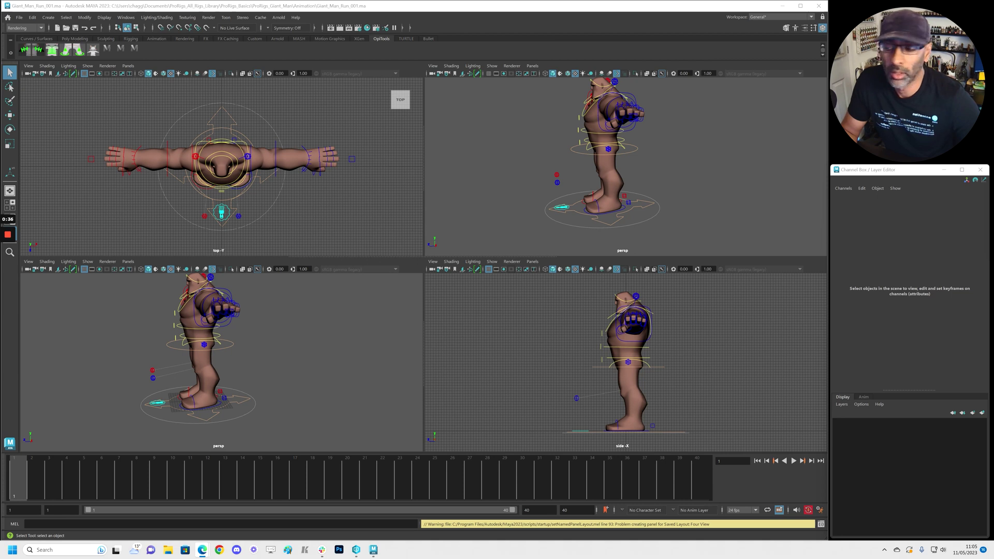
- Maximize the perspective view and hide the rig's pole-vector guide lines in it
key("space")
left_click_drag(510, 244, 315, 331, "alt")
right_click_drag(314, 331, 362, 334, "alt")
middle_click_drag(363, 334, 414, 343, "alt")
left_click_drag(414, 342, 524, 345, "alt")
left_click(87, 66)
left_click(106, 373)
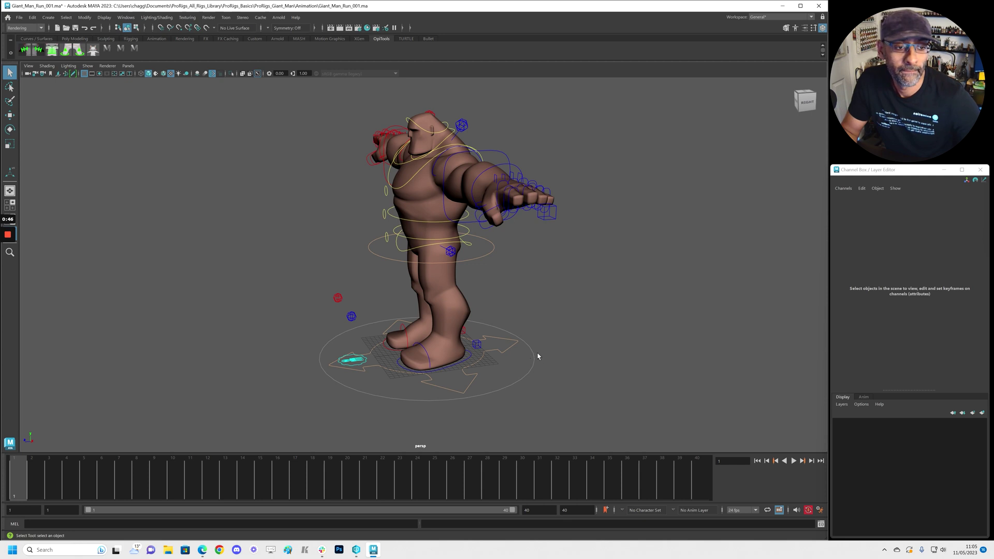
- Move the character's right foot control forward to about 11.5 in Translate Z
left_click(449, 369)
key("w")
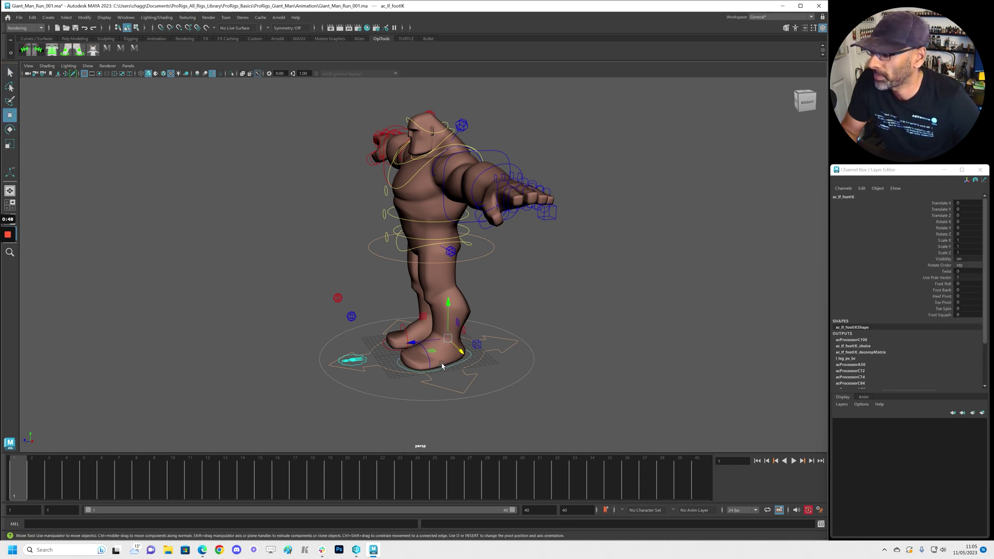
left_click(391, 351)
left_click(399, 328)
left_click_drag(399, 328, 350, 335)
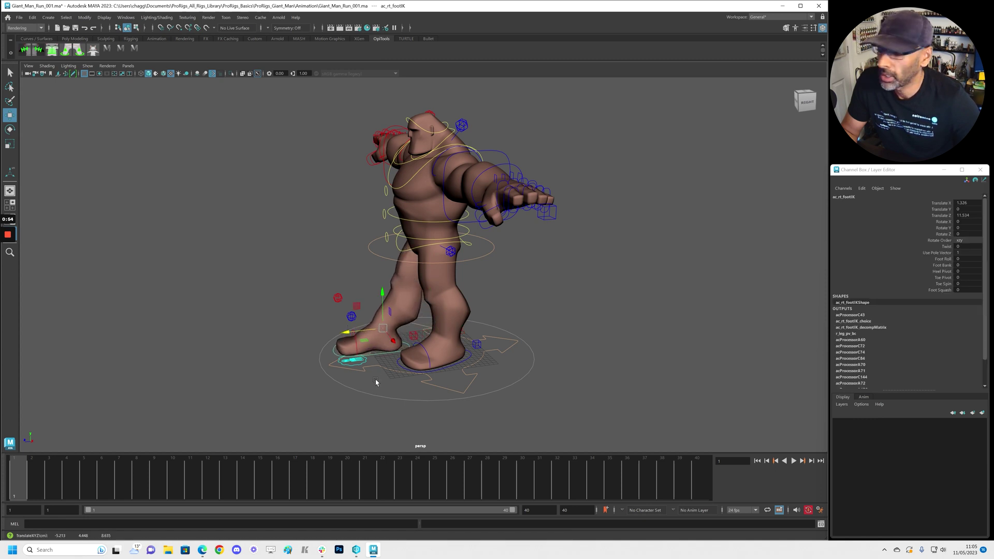
- Move the left foot control back to about -17.6 in Translate Z and set its Foot Roll to 78
left_click(397, 362)
left_click_drag(413, 343, 566, 304)
key("e")
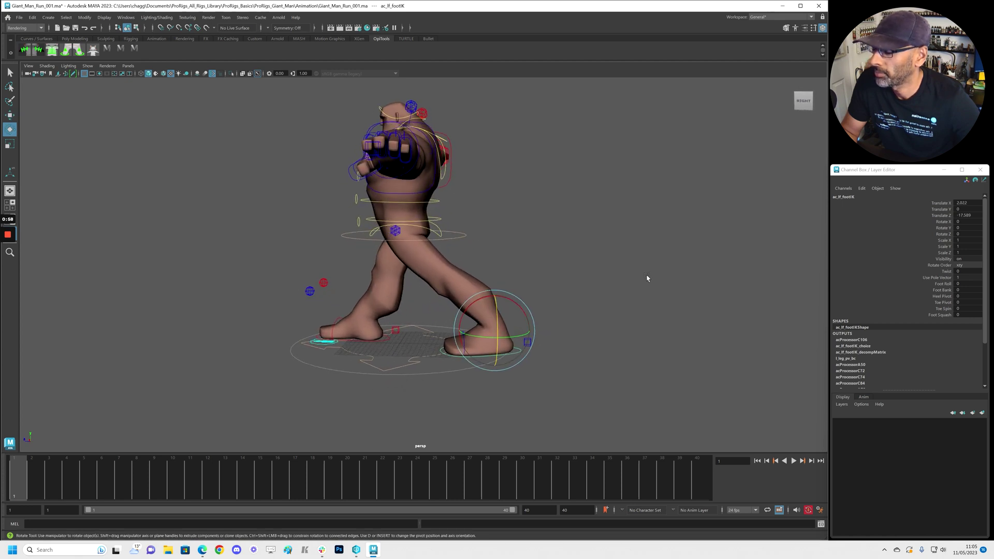
left_click(939, 284)
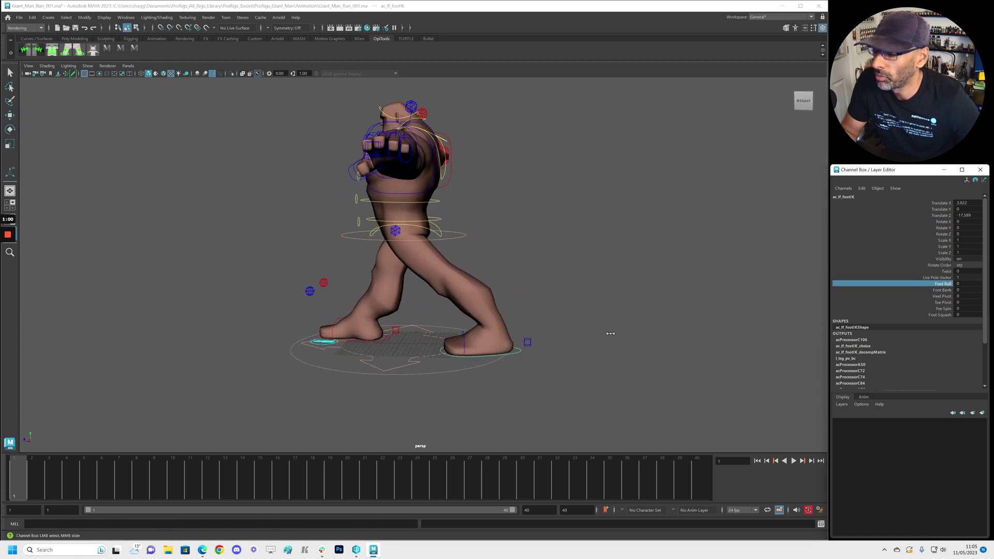
middle_click_drag(611, 337, 631, 330)
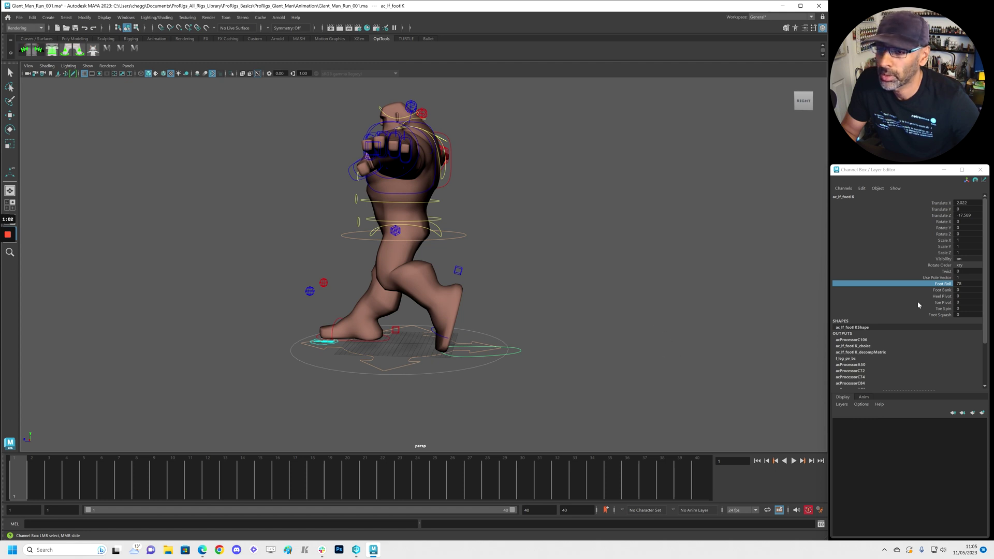
left_click(939, 290)
middle_click_drag(624, 371, 569, 375)
key("ctrl+z")
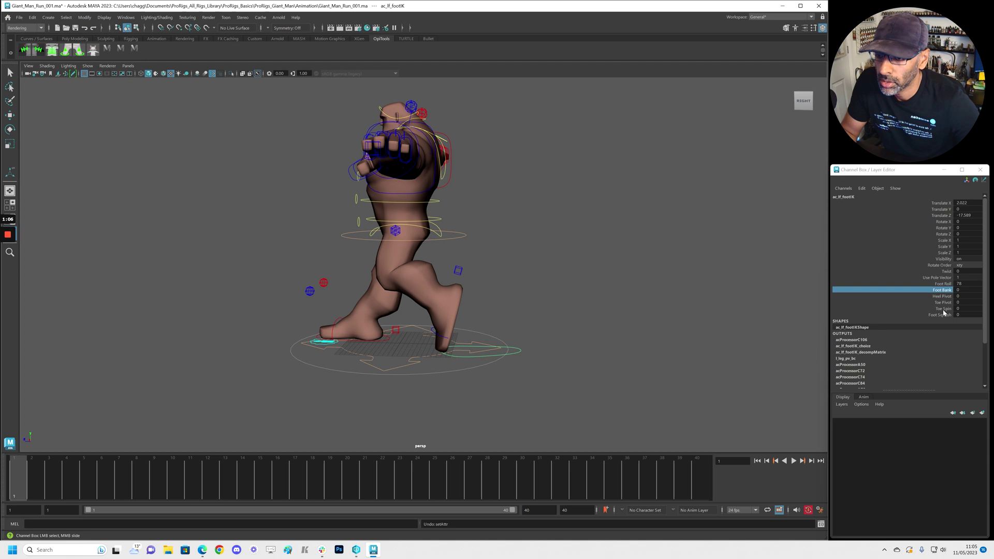
- Set the left foot's Toe Pivot to about 11.6, then raise the control to about Y 10.1 and farther behind the body
left_click(942, 303)
middle_click_drag(613, 344, 440, 386)
key("w")
left_click_drag(494, 294, 495, 246)
left_click_drag(461, 284, 523, 299)
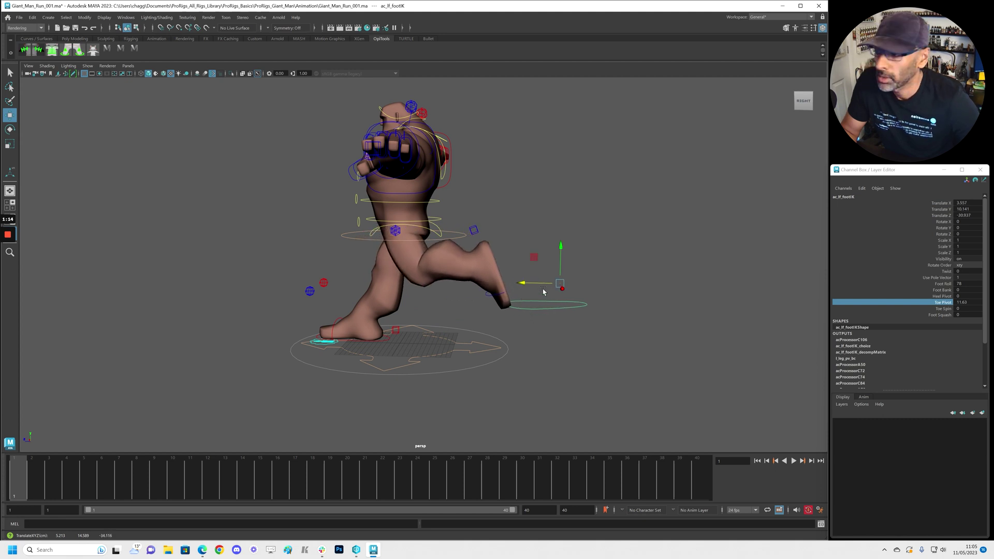
- Set the left foot's Toe Pivot to 14.42 and shift the control to about Y 11.2 and Z -32.7
left_click(938, 304)
middle_click_drag(562, 362, 627, 357)
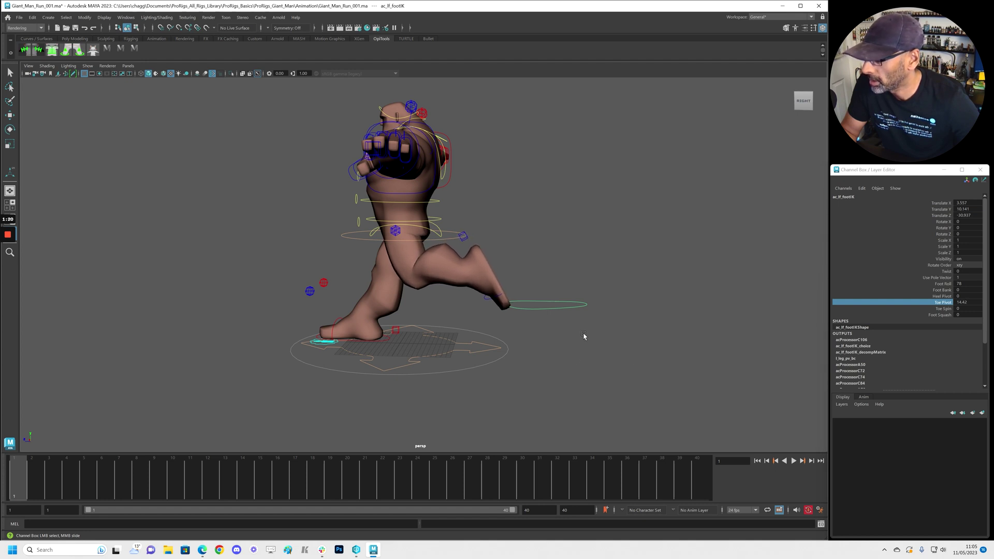
key("w")
left_click_drag(560, 253, 561, 241)
left_click_drag(523, 274, 532, 276)
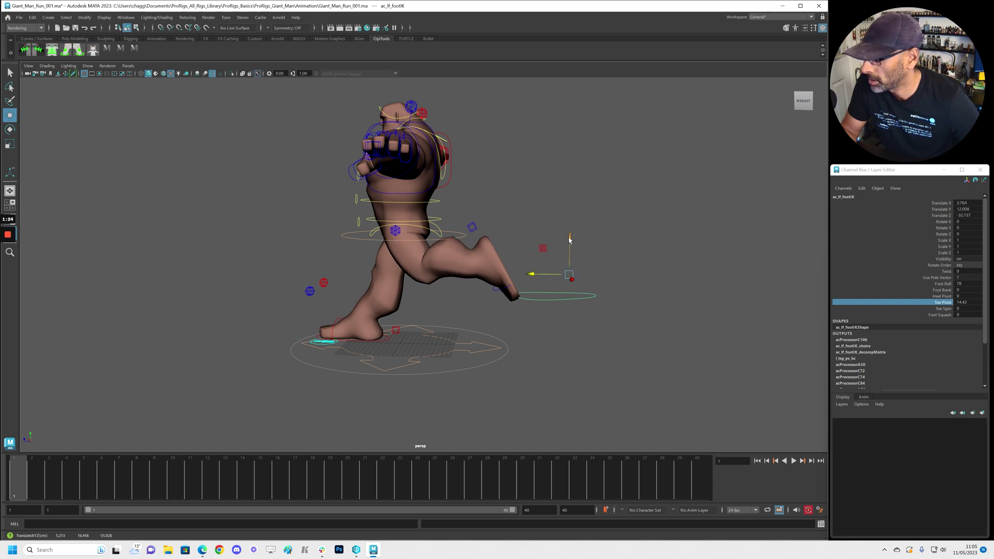
left_click_drag(569, 237, 569, 241)
- Set the right foot's Foot Roll to about -2.5 for a heel strike and move the control forward to about Z 12.7
left_click(400, 340)
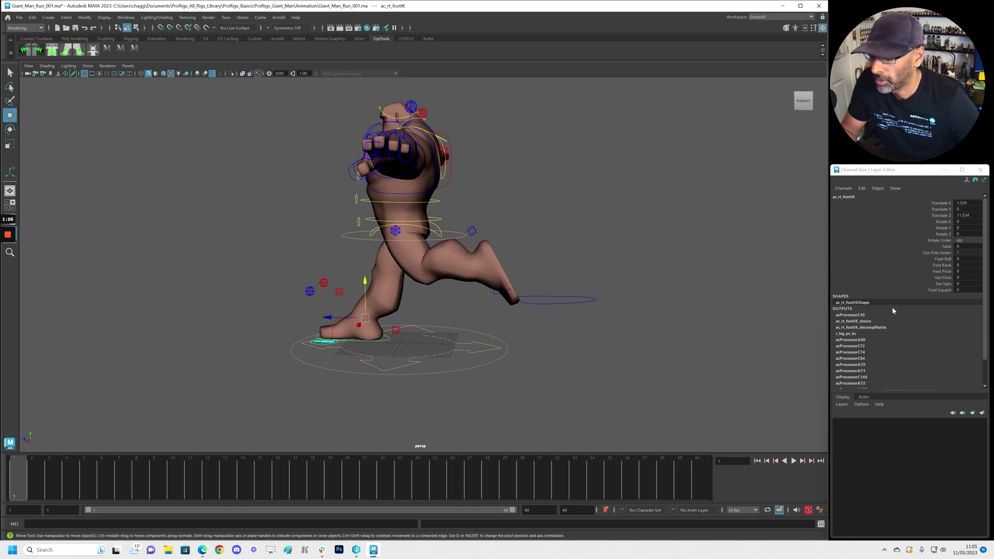
left_click(941, 259)
middle_click_drag(362, 419, 322, 419)
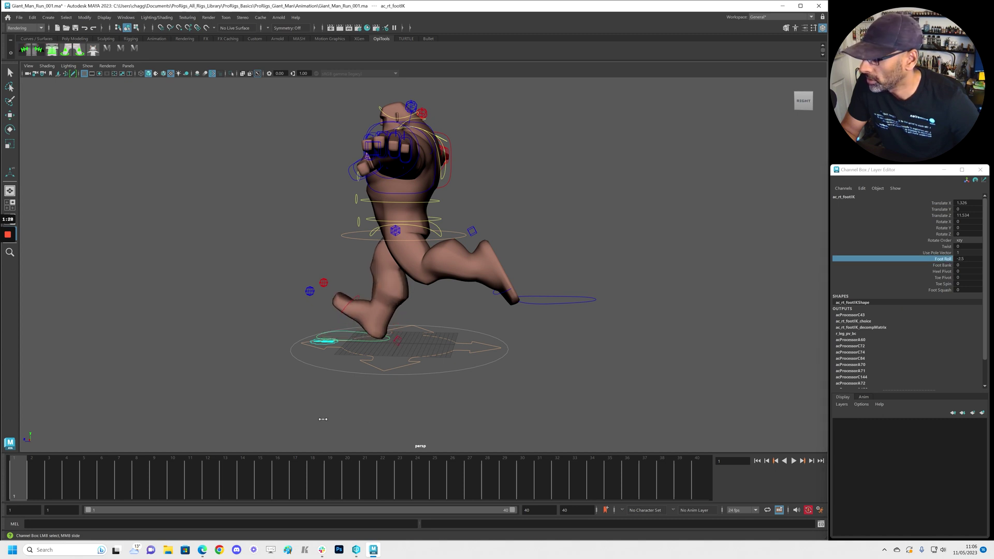
left_click_drag(397, 369, 327, 331, "alt")
key("w")
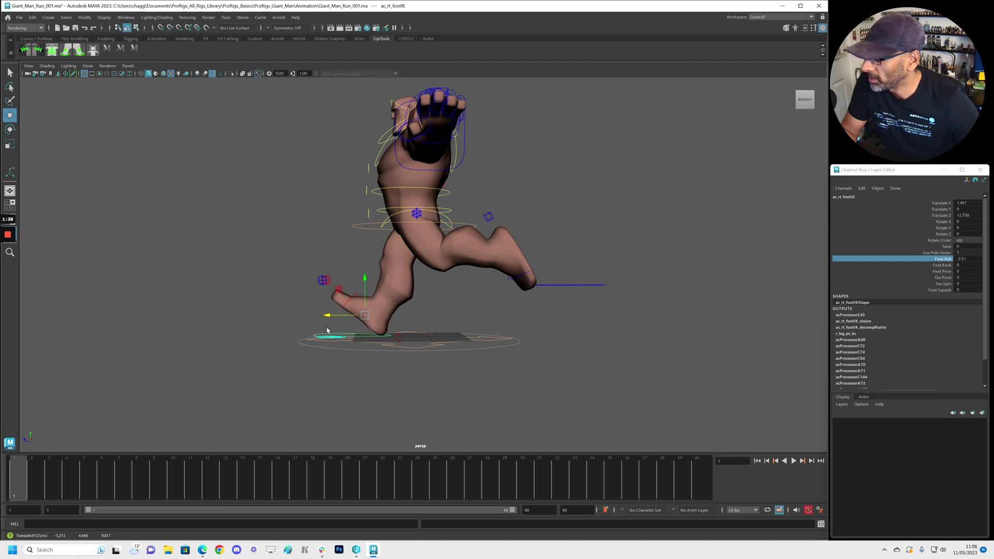
- Rotate the root control so the whole torso leans forward into the run
left_click_drag(366, 242, 365, 252, "alt")
left_click(362, 233)
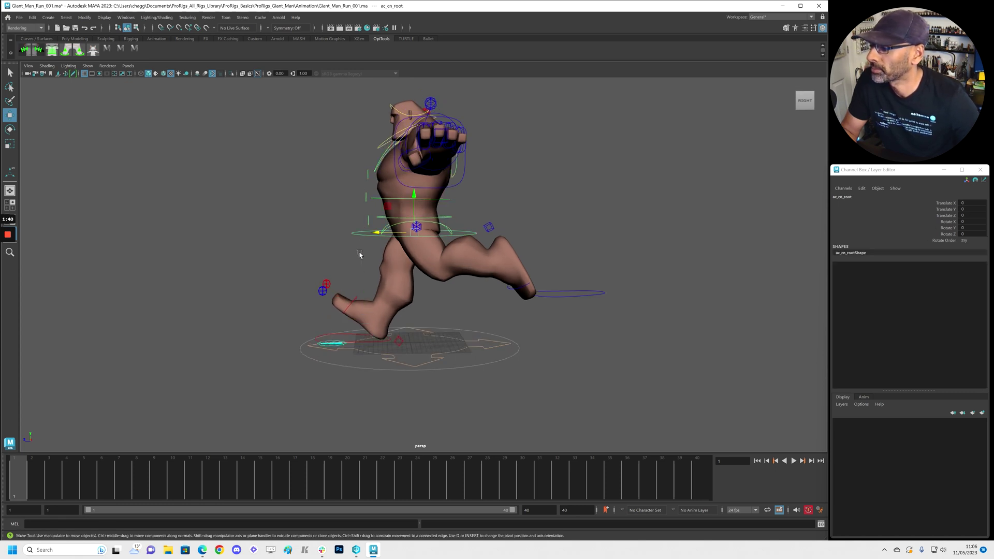
left_click(915, 228)
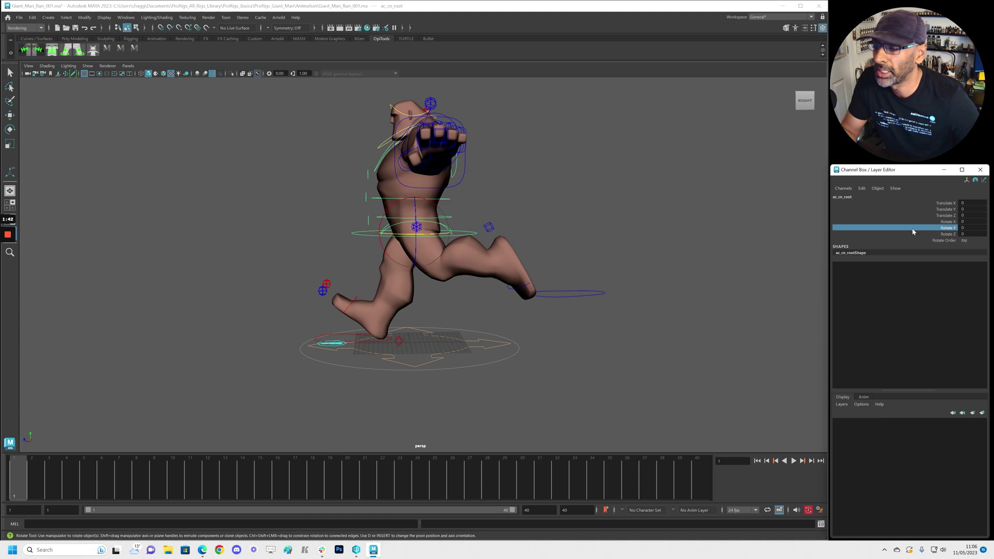
key("e")
left_click_drag(384, 217, 387, 233)
- Reposition the trailing left foot control to about Translate Y 12.1 and Translate Z -31.2
left_click(571, 296)
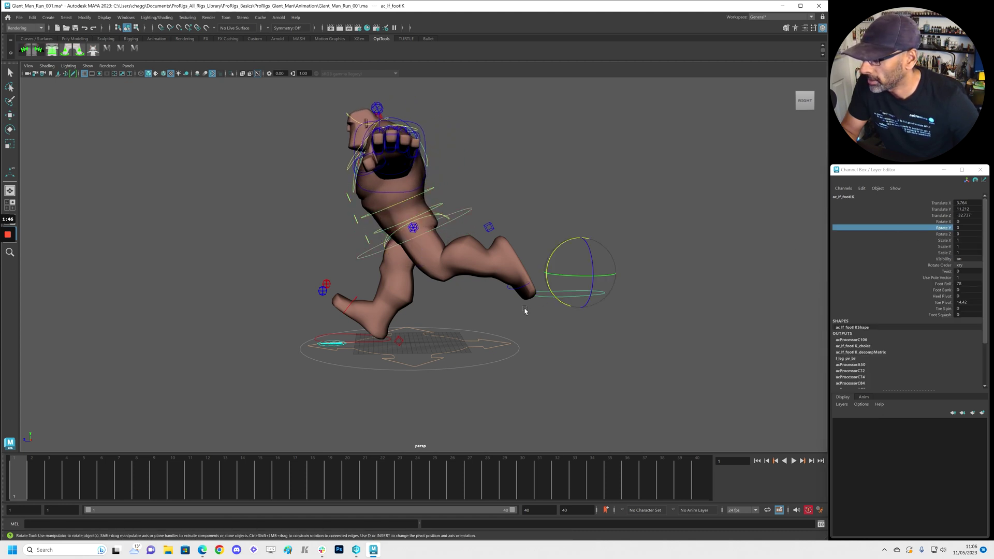
key("w")
left_click_drag(545, 274, 489, 318)
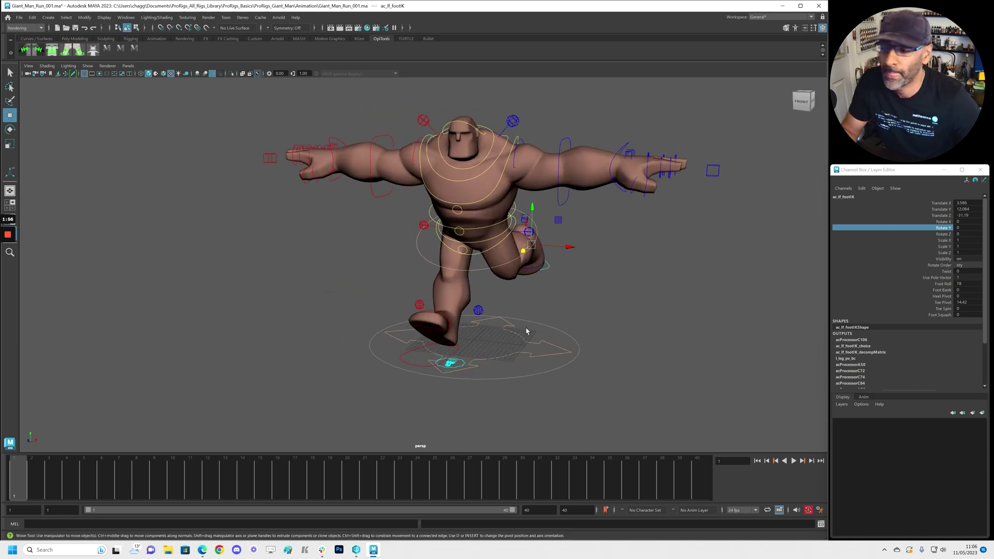
- In the maximized side view, lower the left foot control to about 11.5 in Translate Y
right_click_drag(527, 330, 450, 331, "alt")
left_click(527, 269)
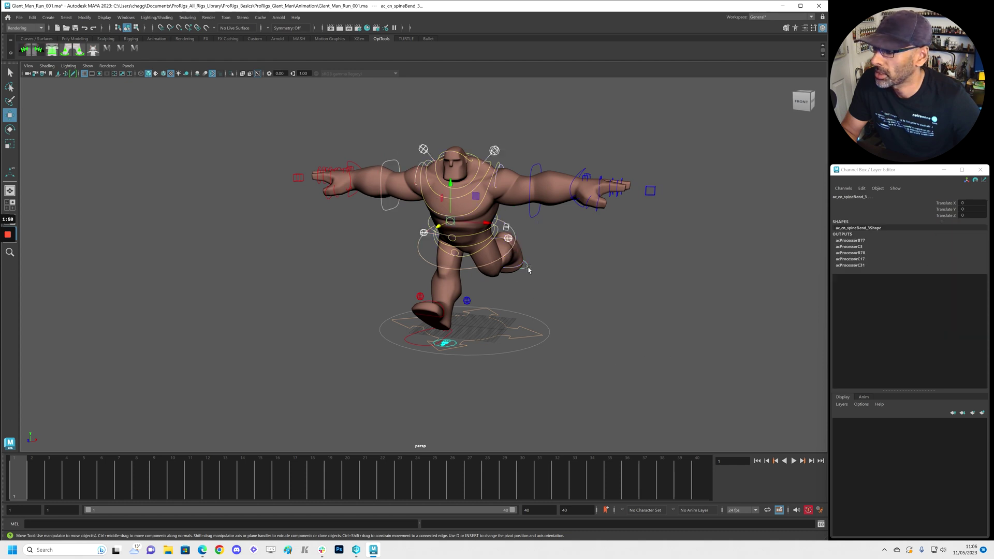
left_click(589, 297)
left_click_drag(589, 296, 428, 313, "alt")
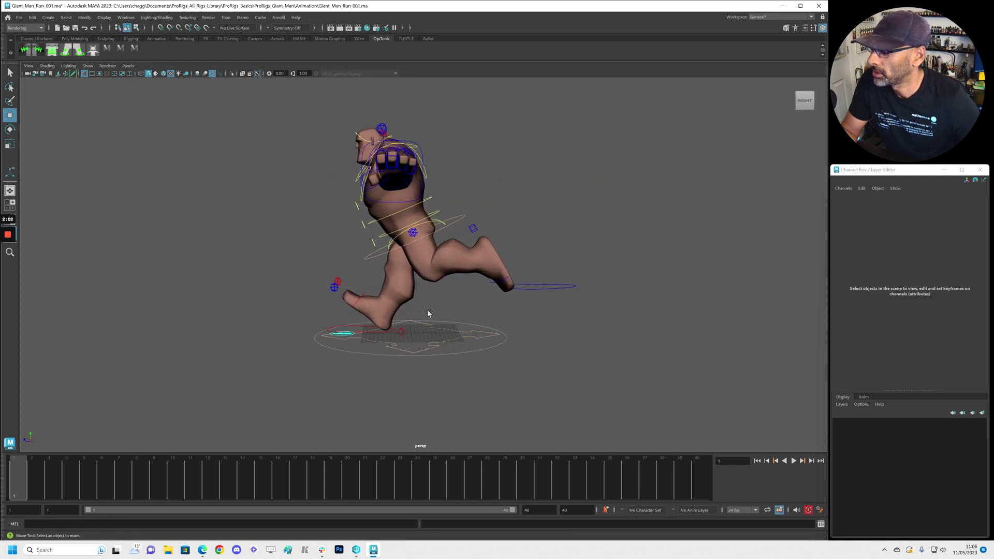
key("space")
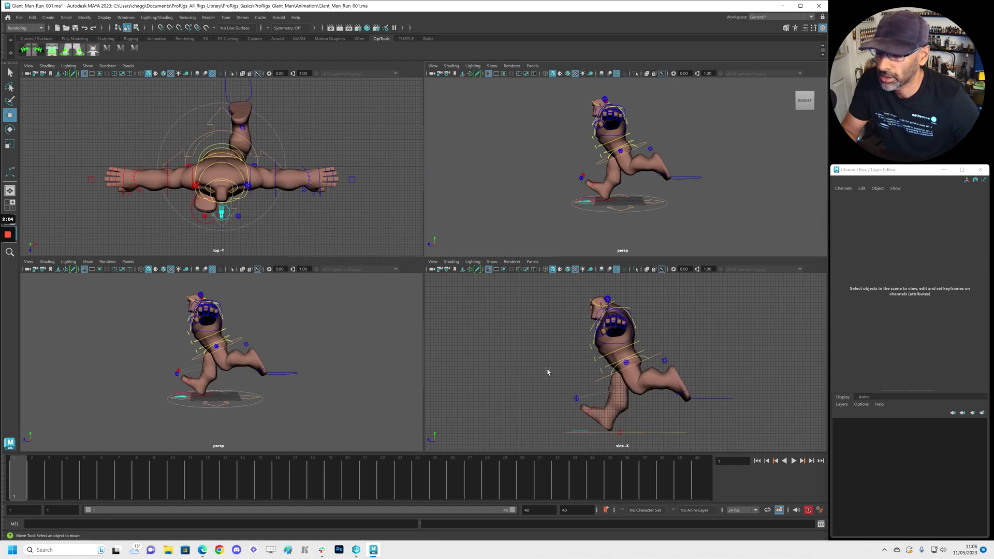
key("space")
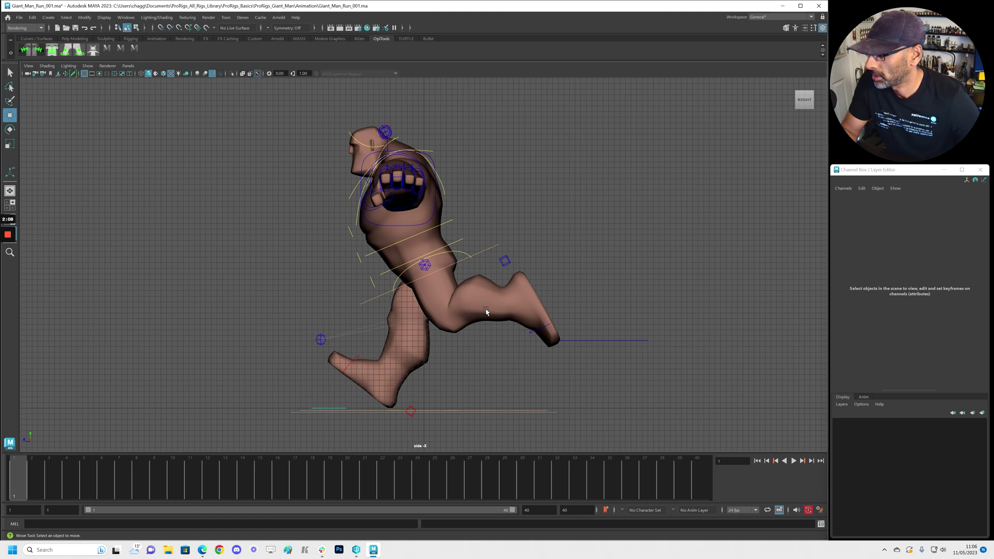
left_click(588, 345)
left_click_drag(607, 299, 580, 319)
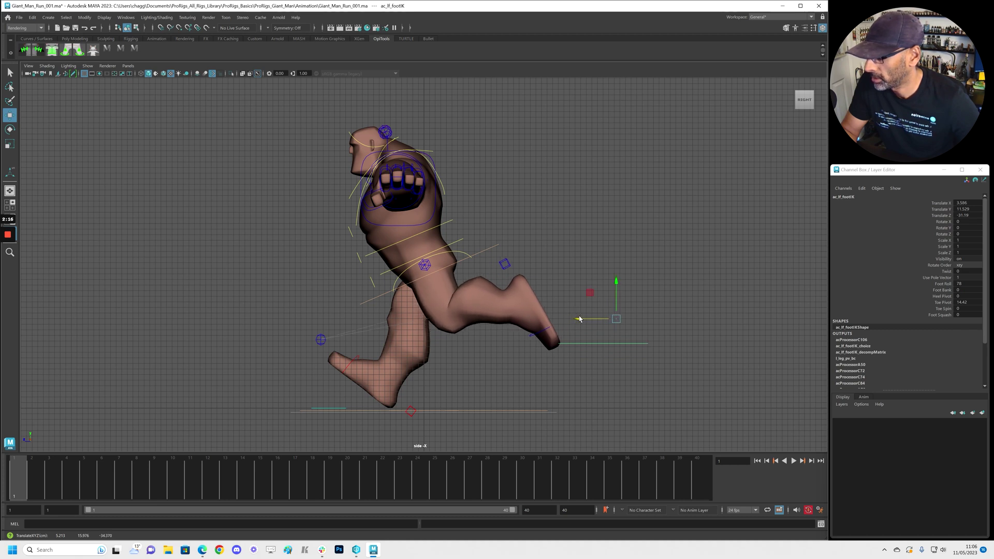
- Select all the rig controls and set a keyframe for the contact pose at frame 1
right_click_drag(546, 320, 406, 327, "alt")
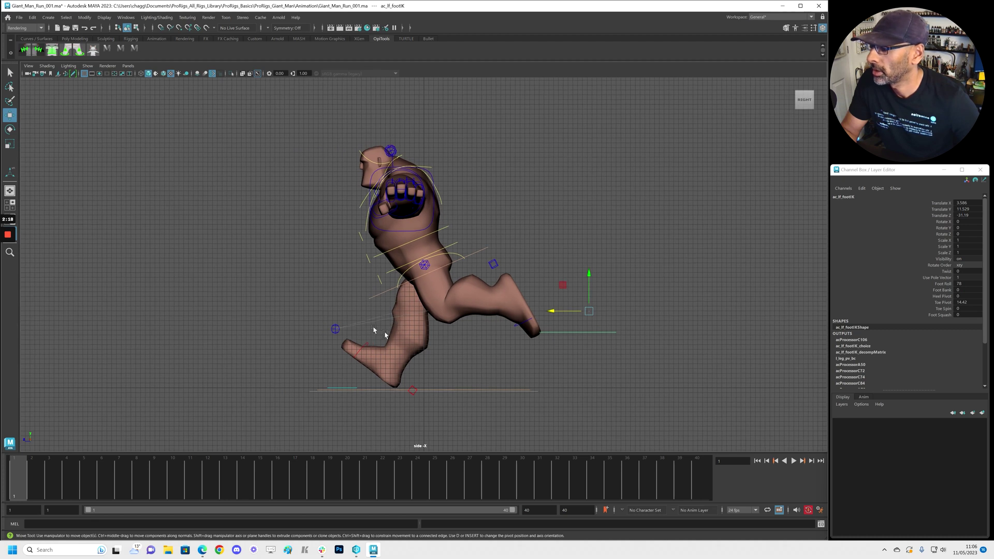
left_click_drag(281, 125, 639, 405)
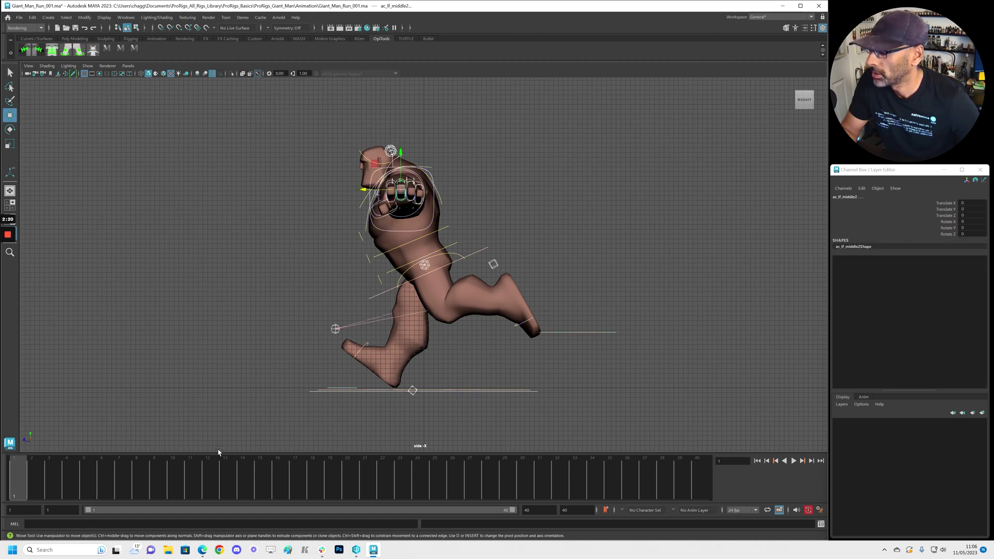
key("s")
key("e")
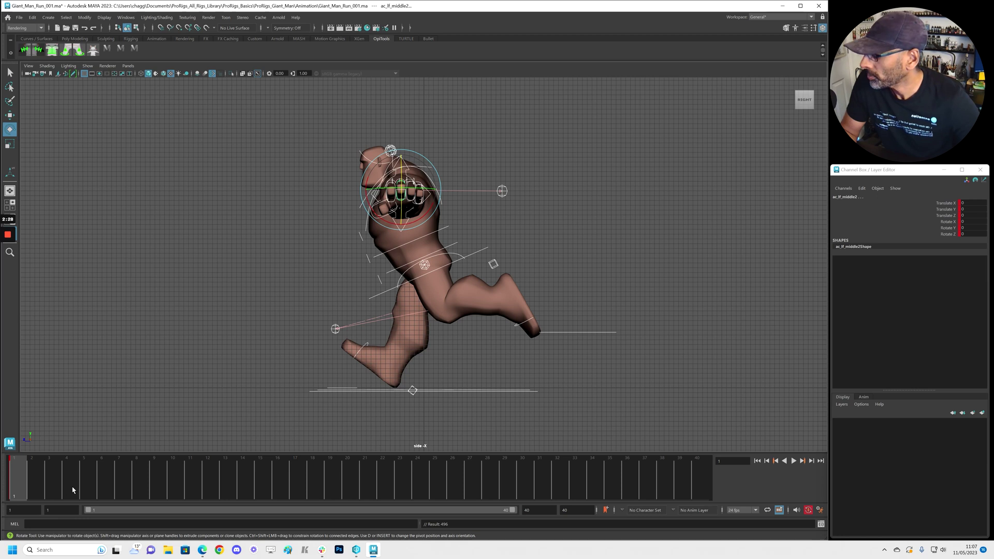
- At frame 5, set the right foot control's Foot Roll to 0 in the perspective view
left_click(90, 486)
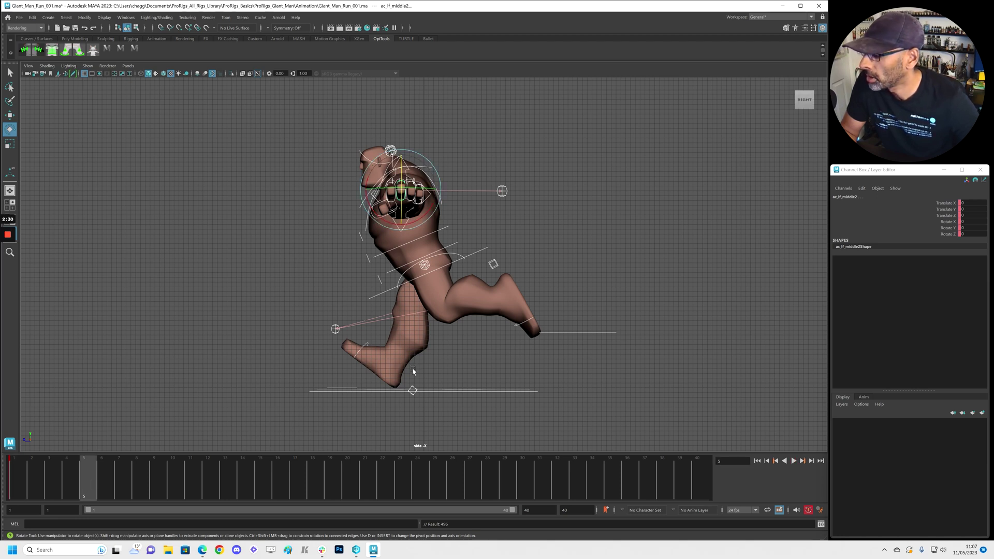
key("space")
key("space")
left_click_drag(464, 324, 395, 345, "alt")
left_click(392, 345)
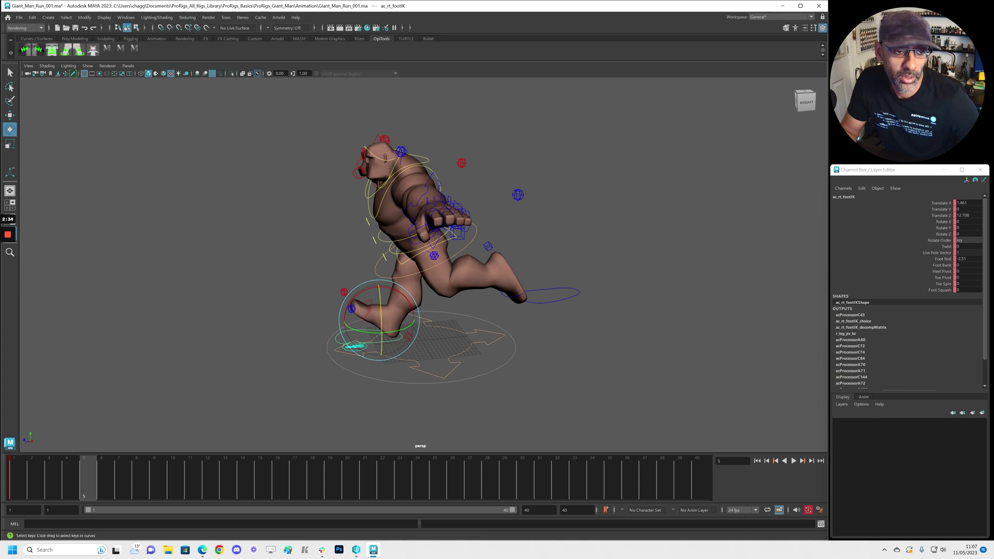
left_click(968, 259)
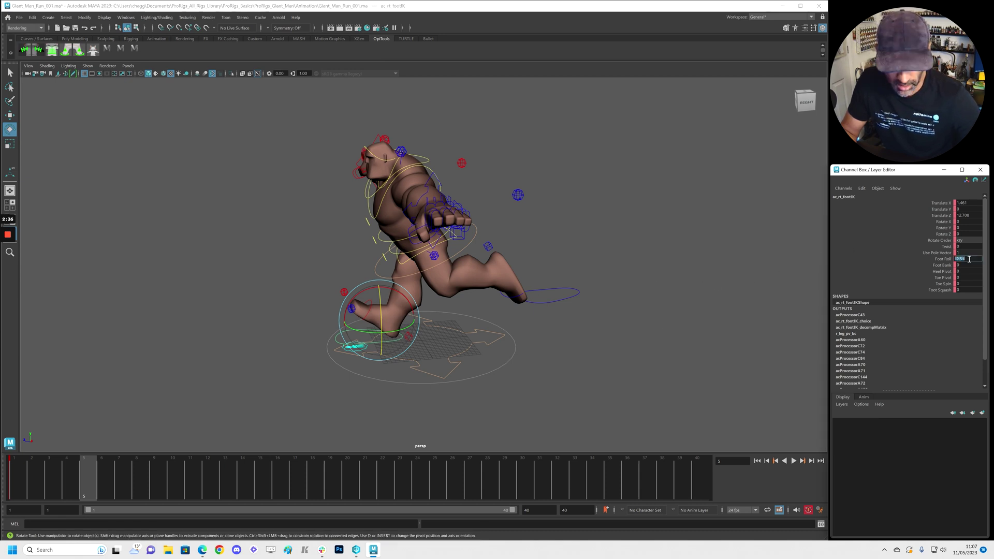
type("0")
key("Return")
- Slide the flat right foot control back beneath the body at frame 5
left_click_drag(619, 437, 523, 422, "alt")
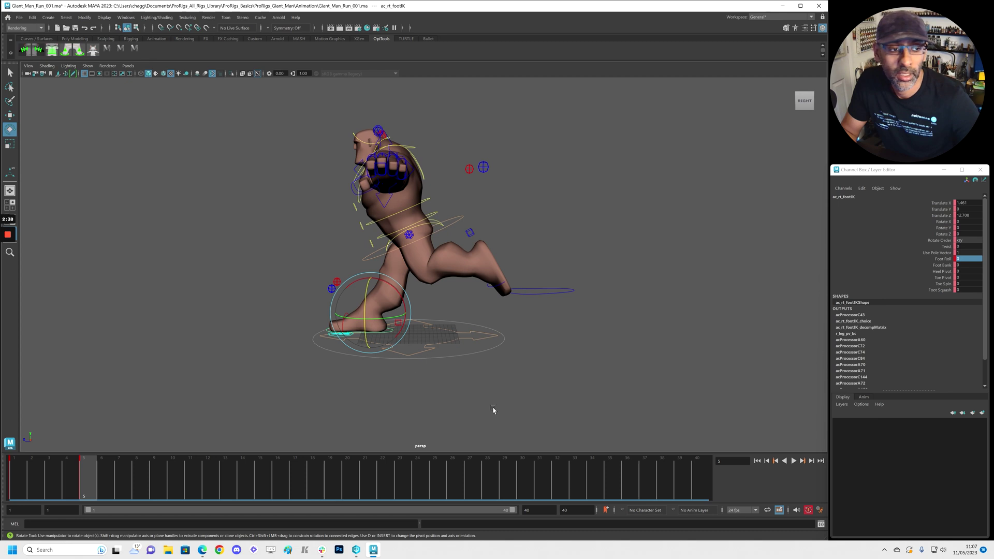
key("w")
left_click_drag(337, 317, 362, 315)
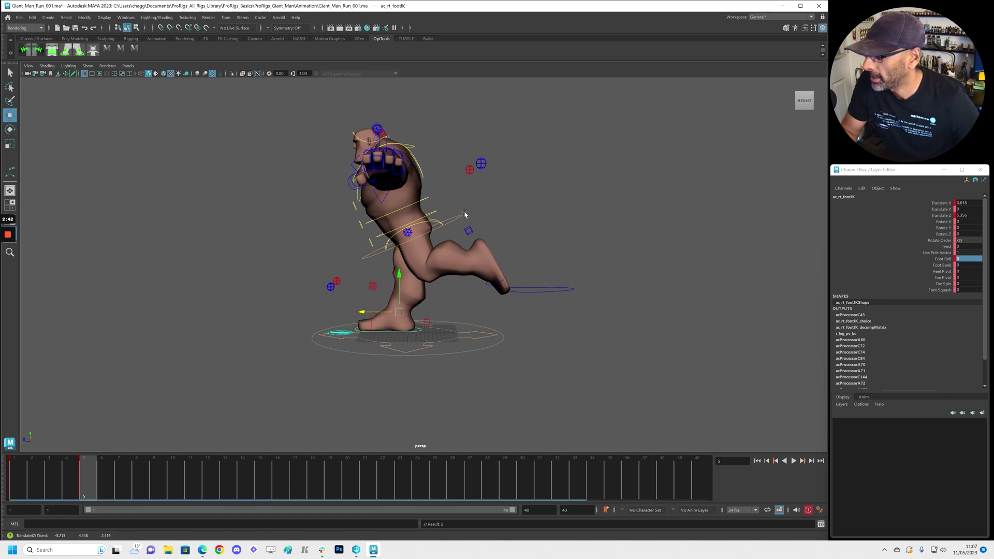
- Lower the root control to about -3.4 in Translate Y for the down pose at frame 5
left_click(448, 223)
left_click_drag(415, 202, 415, 215)
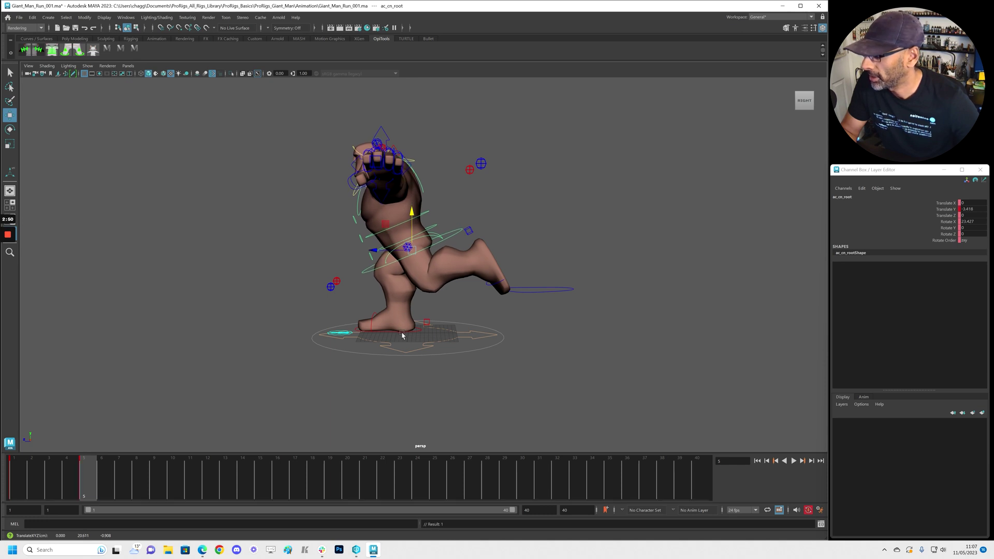
left_click(415, 334)
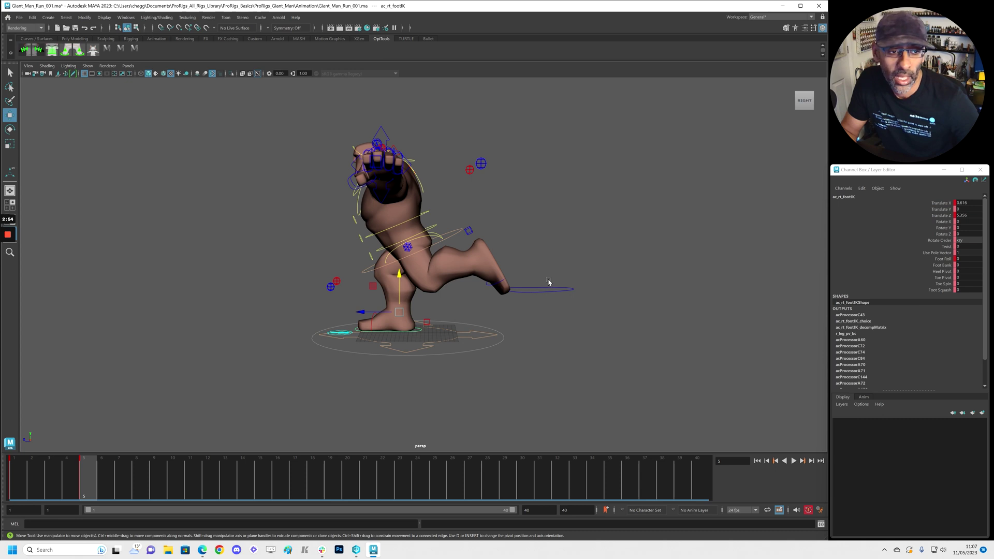
- Move the left foot control forward toward the body and lower it to about 5.1 in Translate Y at frame 5
left_click(539, 293)
left_click_drag(512, 270, 484, 271)
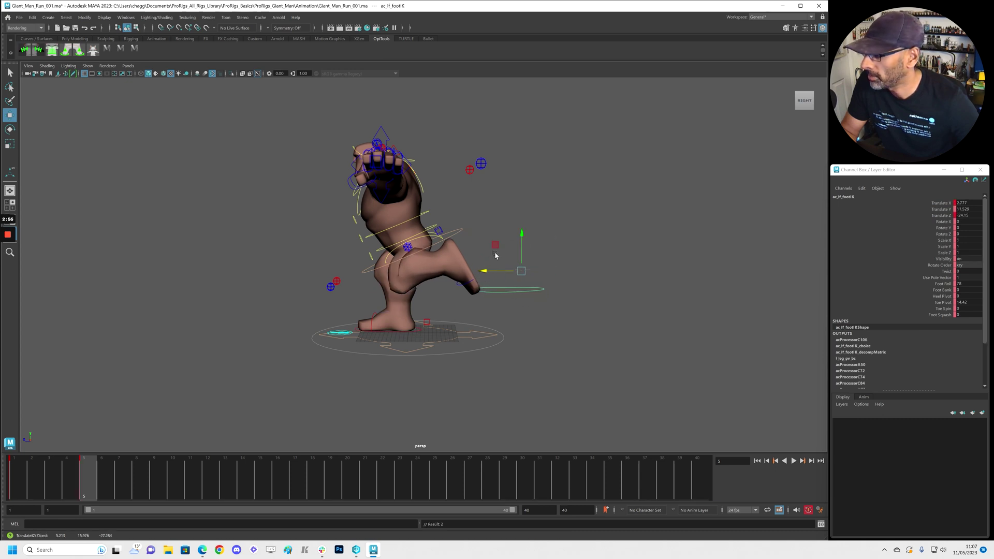
left_click_drag(522, 235, 523, 264)
left_click_drag(484, 298, 487, 298)
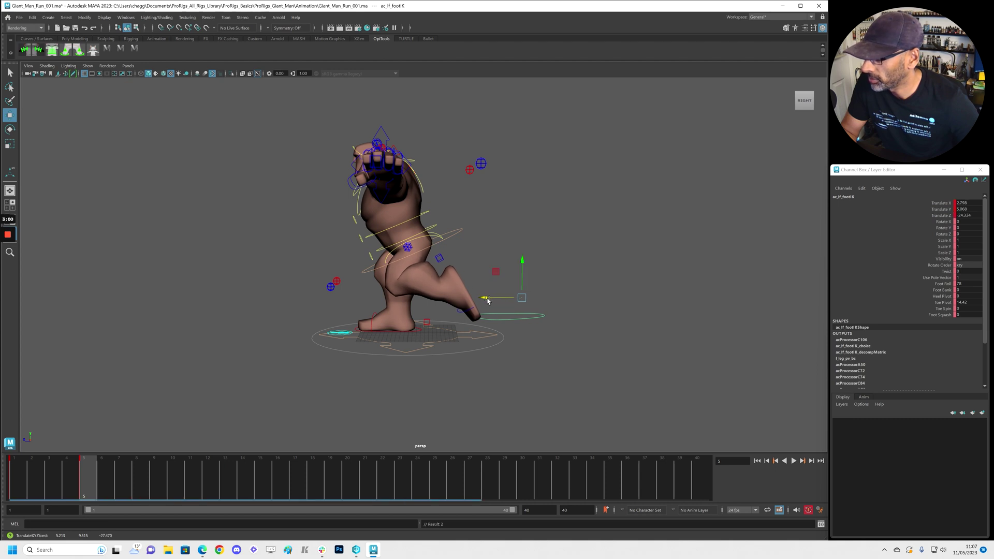
- Select all the rig controls, set a keyframe at frame 5, and return to frame 1
left_click_drag(254, 114, 606, 368)
key("s")
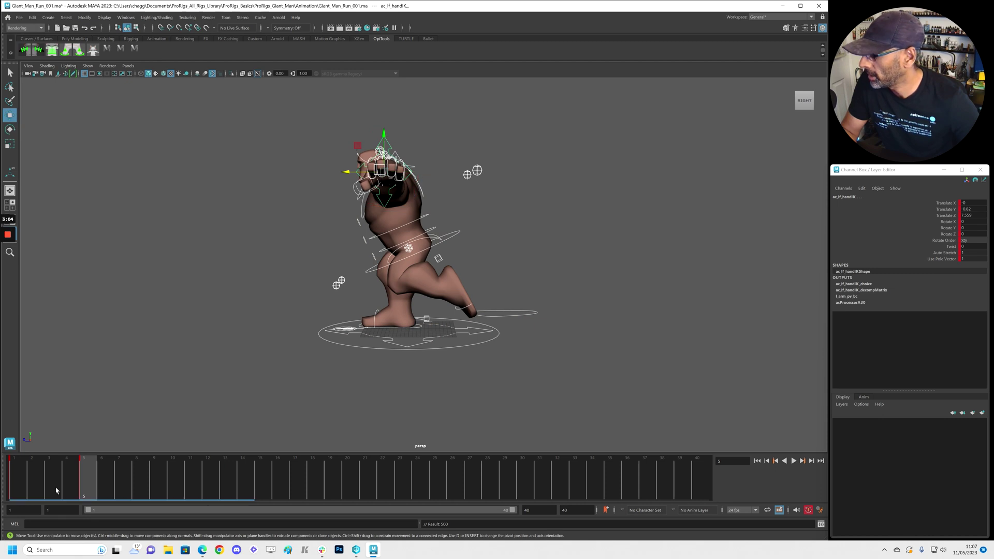
key("alt+shift+v")
scroll(447, 315, "up", 5)
left_click_drag(447, 316, 457, 325, "alt")
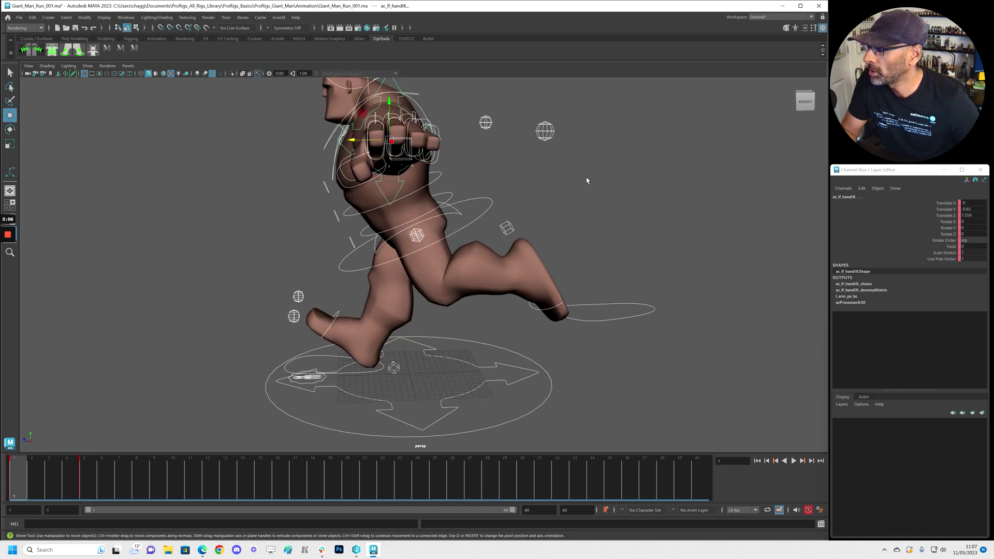
- Rotate the hips control to 30 in Rotate Y for the contact pose at frame 1
left_click(583, 176)
scroll(437, 278, "up", 1)
left_click_drag(437, 275, 430, 227, "alt")
left_click(486, 236)
key("e")
left_click(931, 228)
left_click(974, 228)
left_click(974, 229)
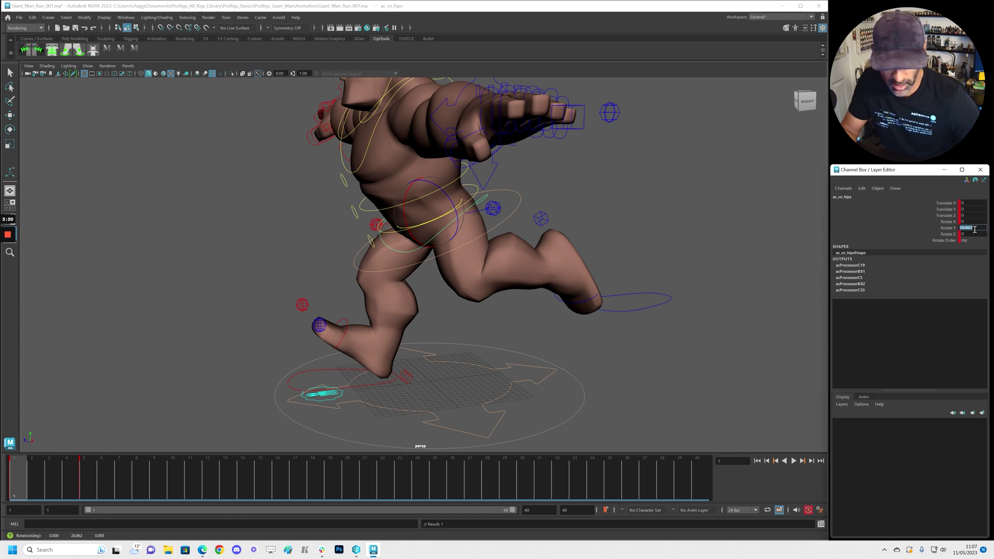
type("30")
key("Return")
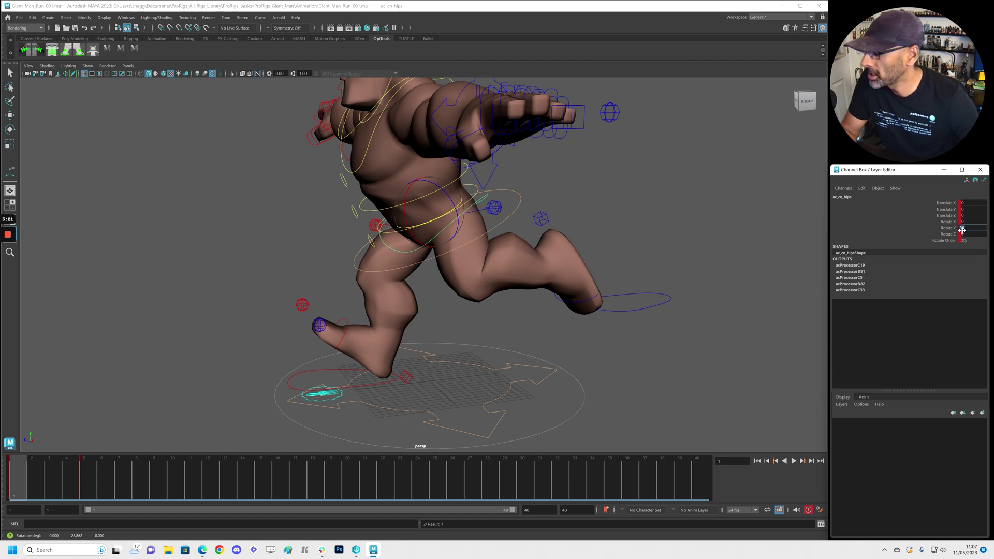
- Tilt the hips control at frame 1 and set its Rotate Z to 10
left_click(380, 385)
key("w")
left_click_drag(391, 387, 287, 347, "alt")
left_click_drag(357, 339, 545, 337, "alt")
left_click_drag(518, 332, 520, 321, "alt")
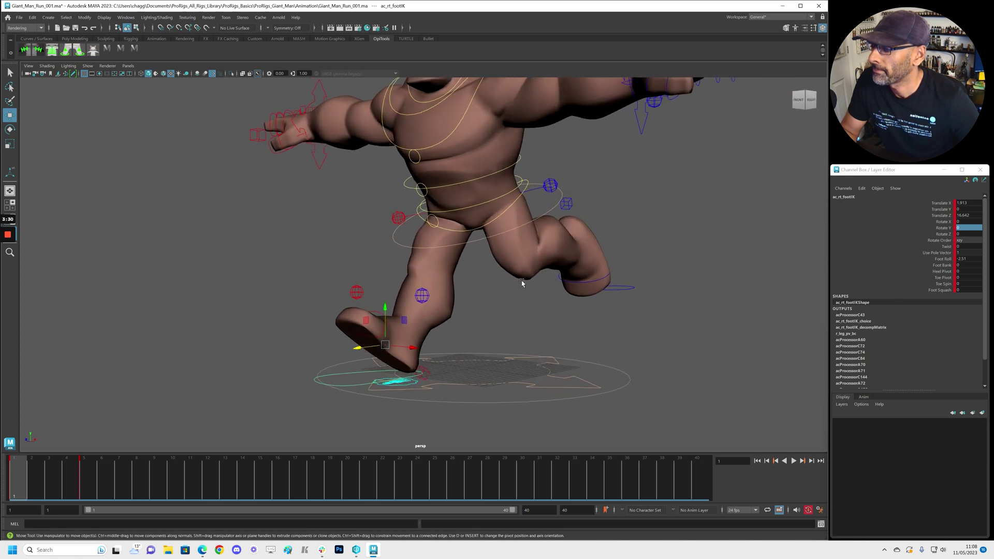
left_click(517, 205)
key("e")
left_click_drag(518, 207, 450, 210, "alt")
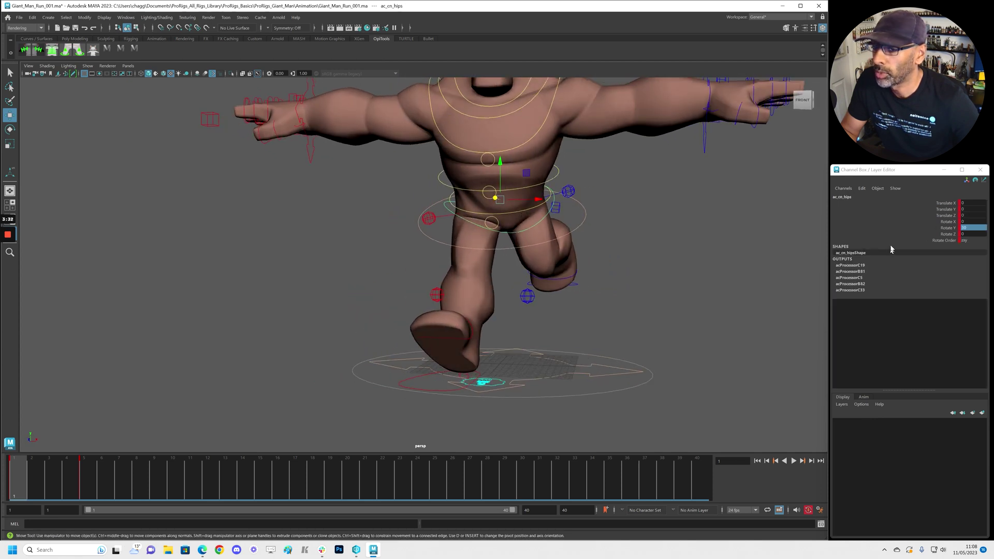
left_click(929, 229)
left_click_drag(524, 258, 527, 258, "alt")
left_click_drag(475, 189, 474, 199)
left_click_drag(544, 233, 502, 236, "alt")
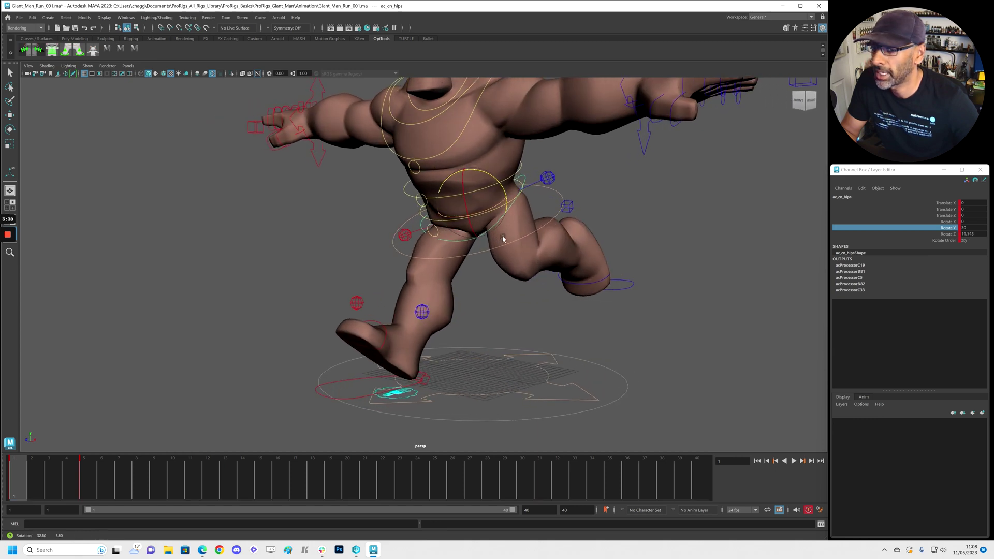
double_click(980, 235)
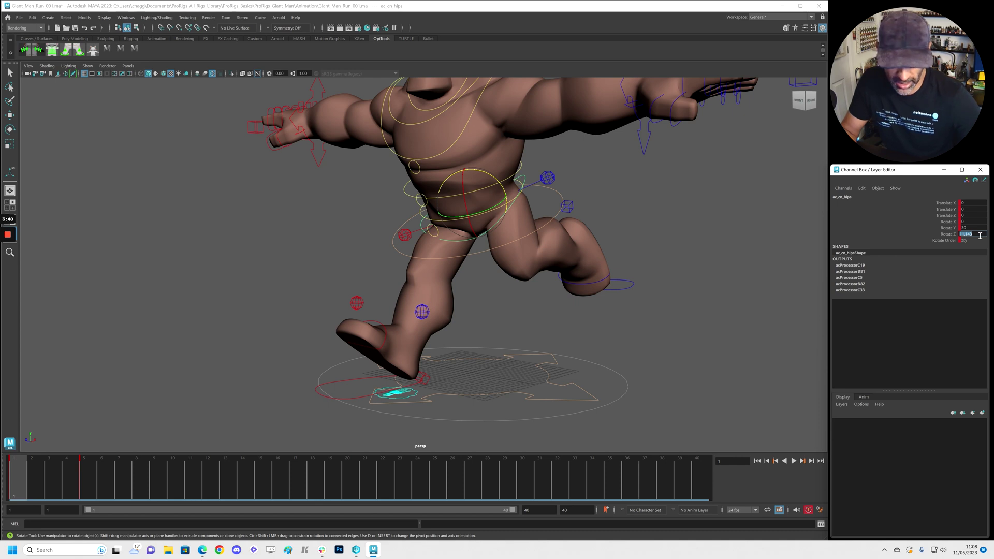
type("10")
key("Return")
- Key all the rig controls again at frame 5 and play back the blocking from frame 1
left_click_drag(548, 389, 267, 412, "alt")
left_click_drag(22, 476, 82, 481)
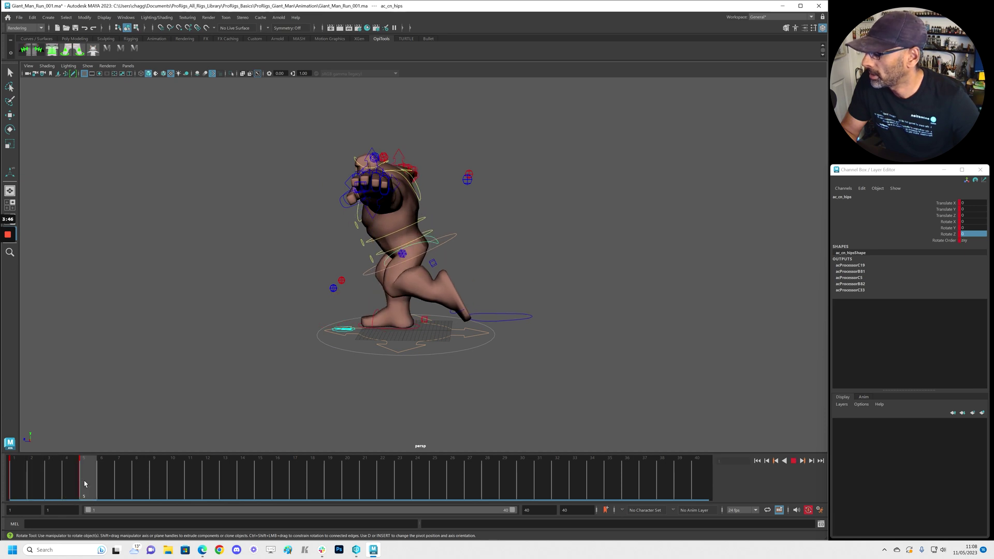
left_click_drag(282, 357, 302, 296, "alt")
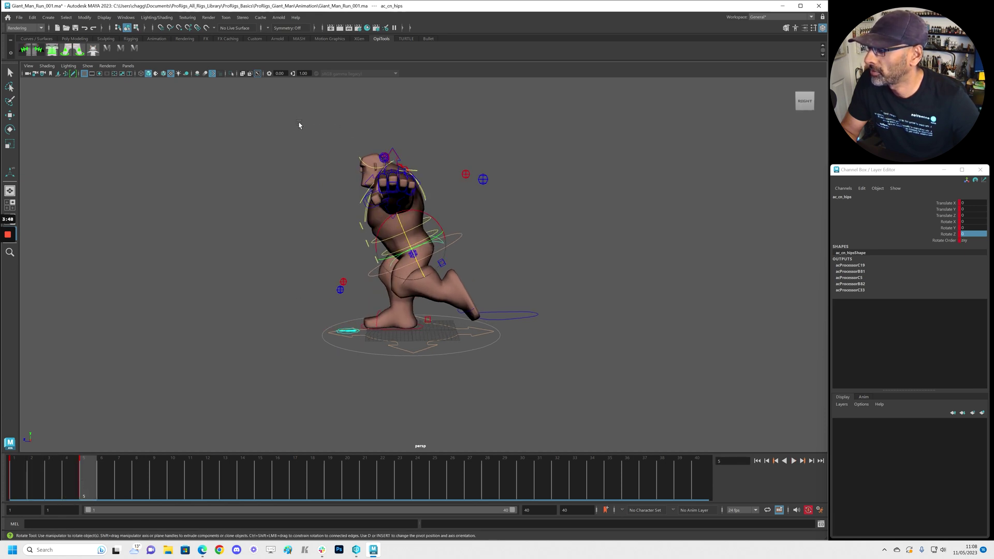
left_click_drag(299, 123, 637, 397)
key("w")
key("s")
key("e")
key("w")
left_click(18, 476)
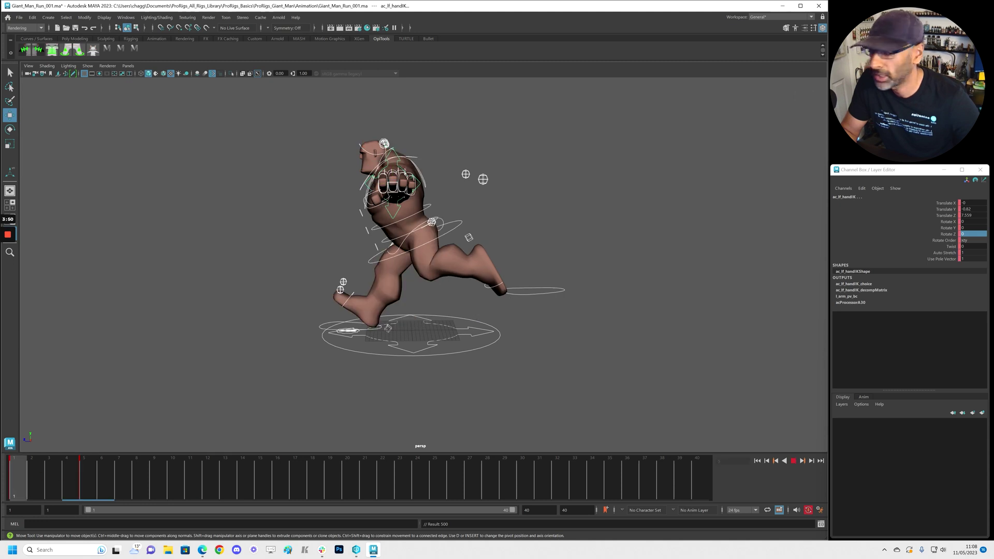
key("alt+v")
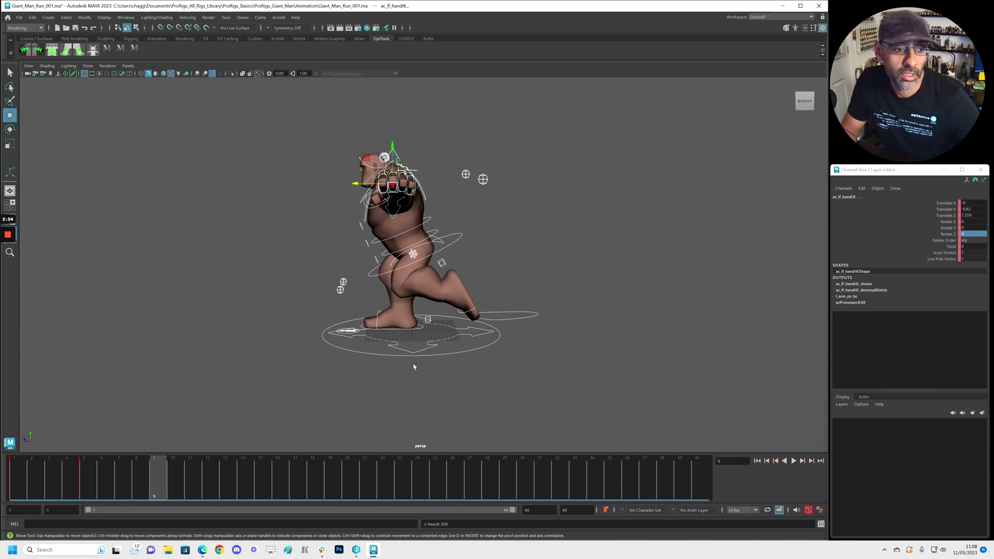
- Slide the right foot control to about 4.4 in Translate Z at frame 5 and key it
left_click(84, 477)
left_click(423, 351)
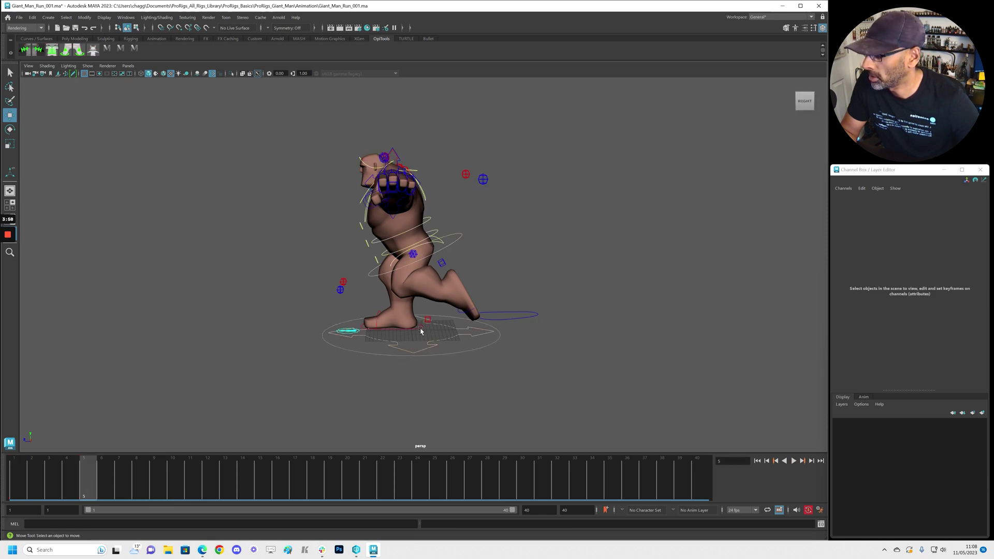
left_click(420, 331)
left_click_drag(364, 310, 351, 312)
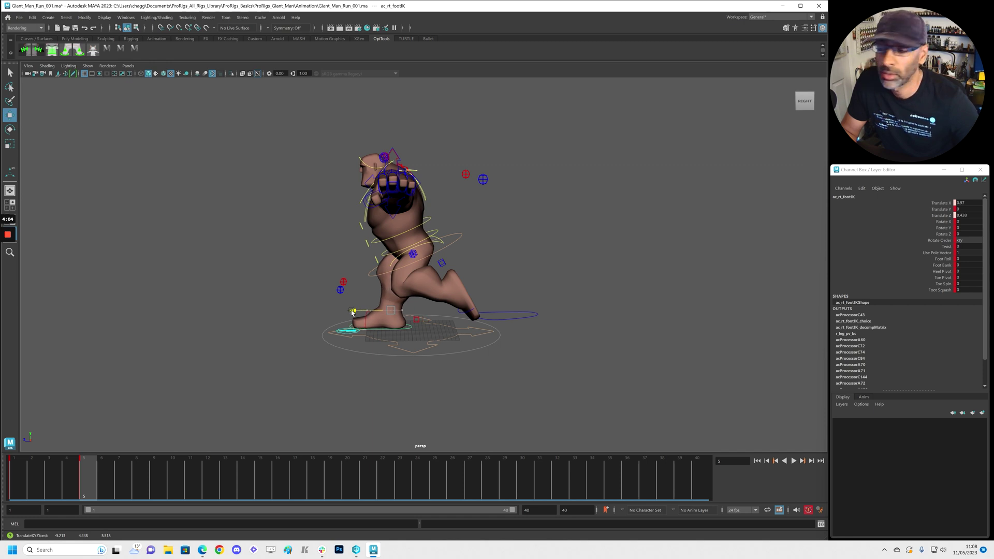
key("s")
- Set a keyframe on the root control at frame 9, holding the down pose height
left_click(164, 483)
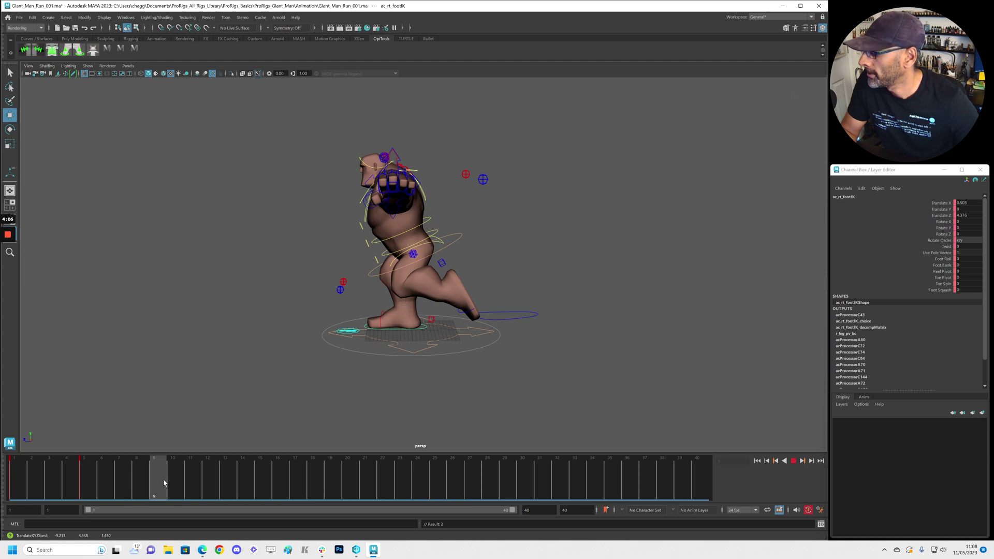
left_click(453, 239)
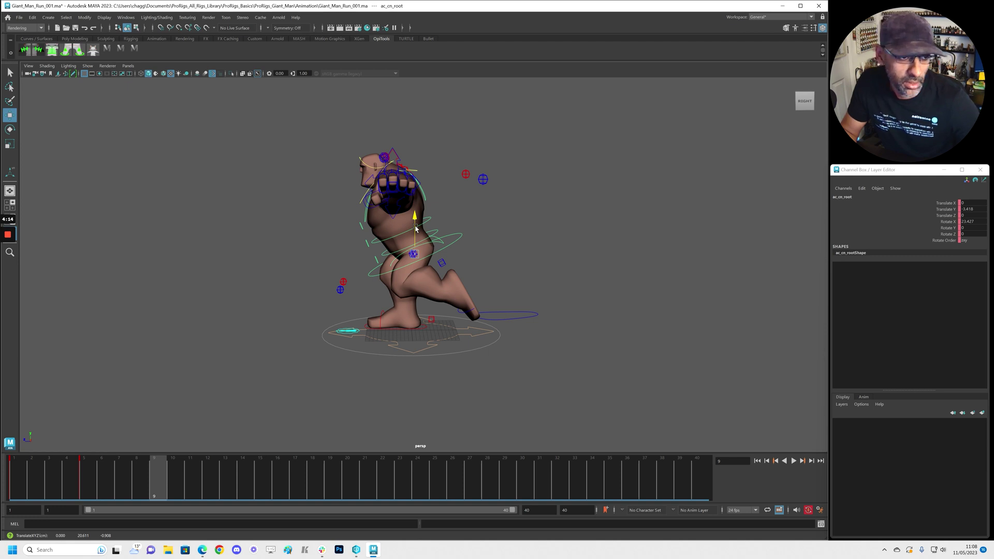
key("s")
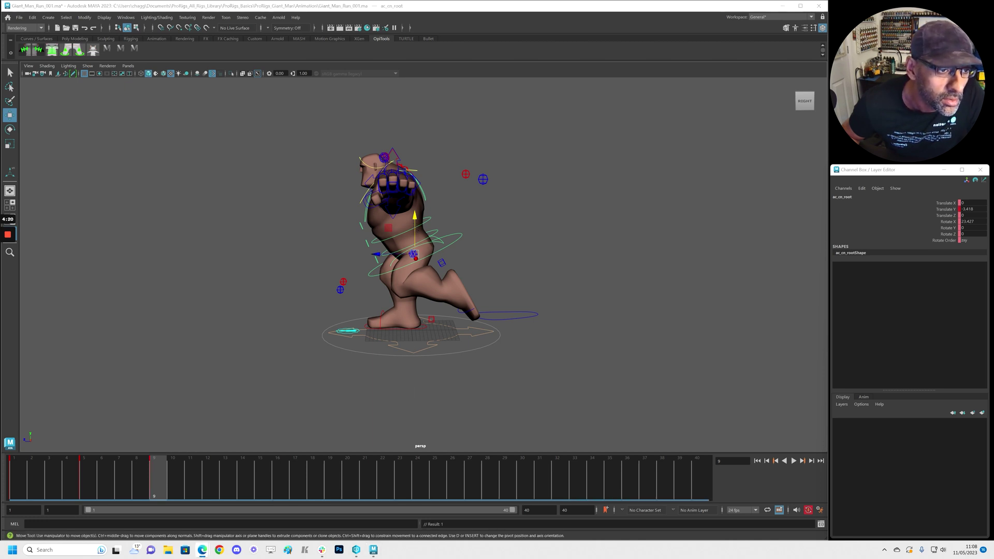
- Bring up the heavy character run reference sheet in the browser, examine its poses, and return to Maya
left_click_drag(993, 86, 518, 77)
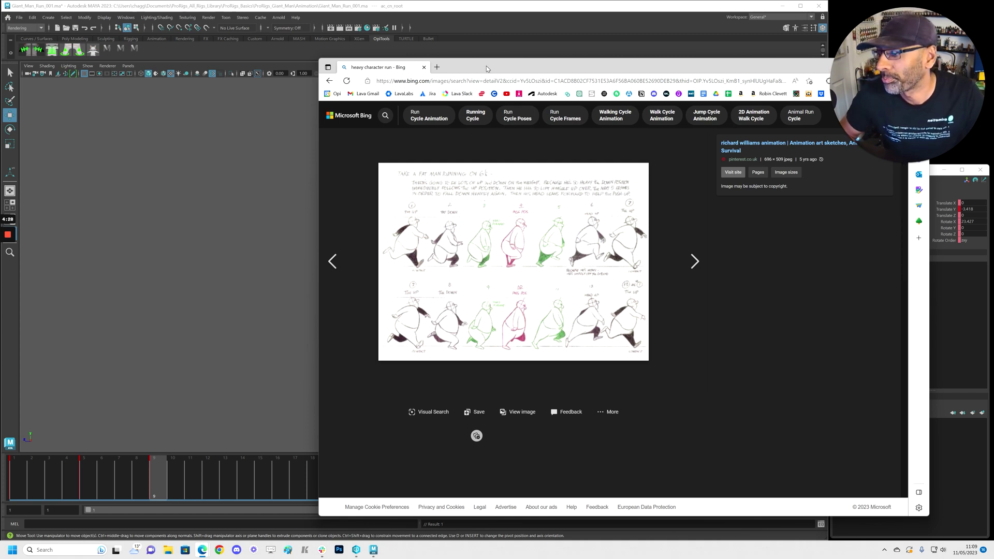
left_click_drag(487, 68, 993, 108)
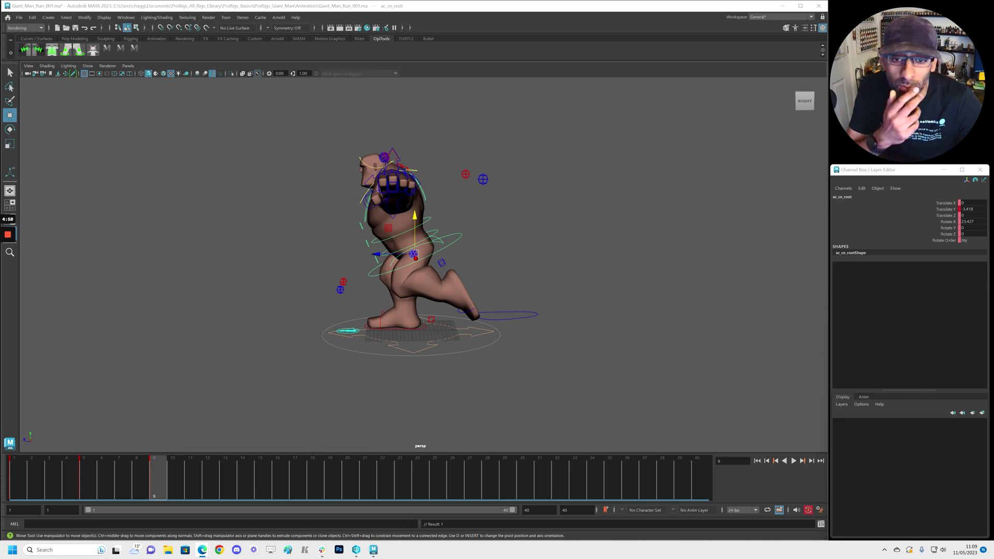
left_click_drag(993, 100, 705, 84)
key("alt+Tab")
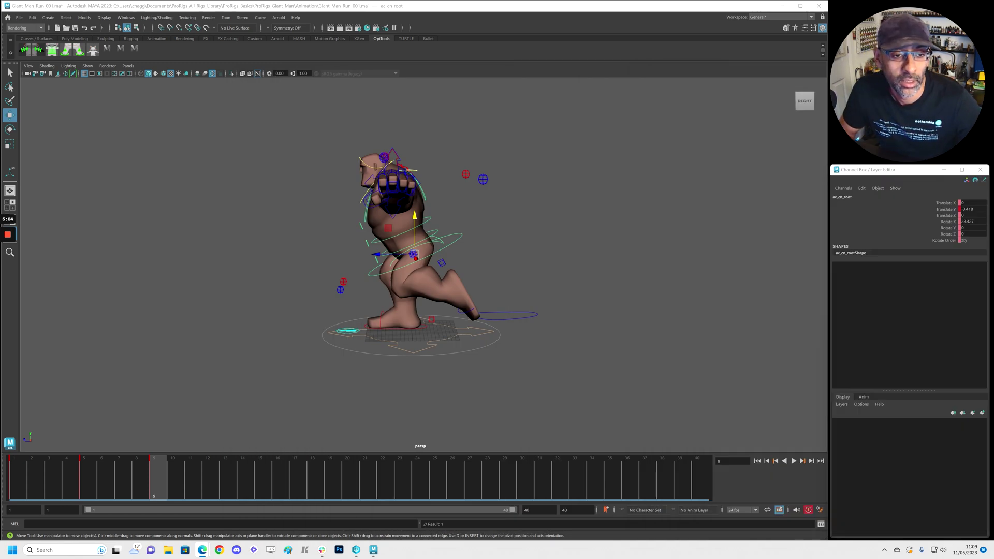
- Play back the poses, select all the rig controls at frame 9, key them, and scrub on to frame 13
key("alt+v")
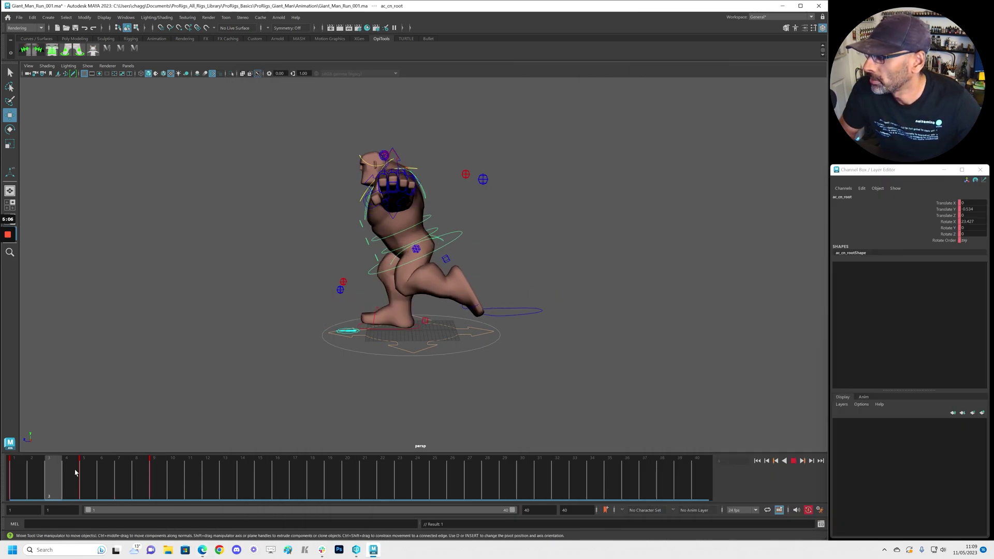
left_click(154, 484)
left_click_drag(282, 128, 602, 416)
key("e")
key("alt+v")
key("w")
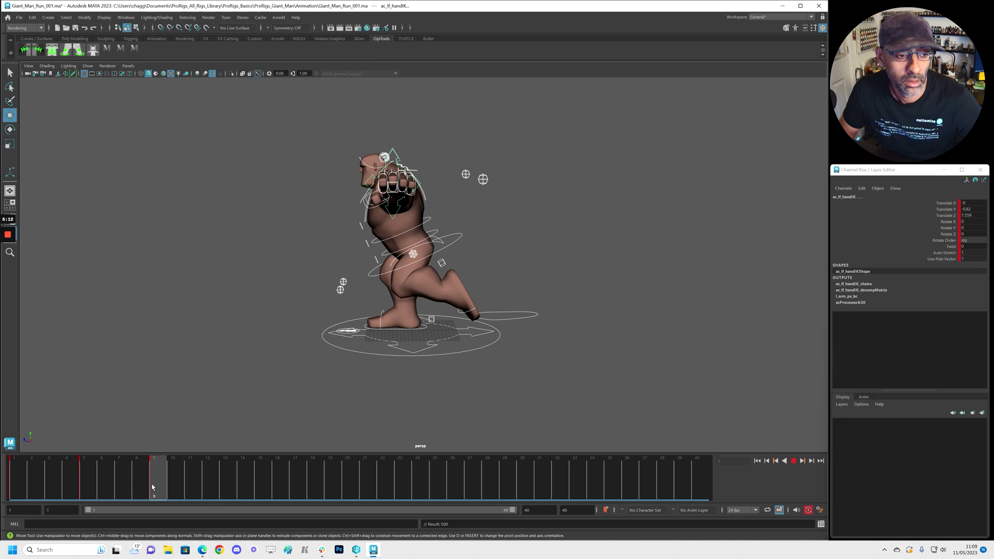
left_click_drag(152, 486, 227, 491)
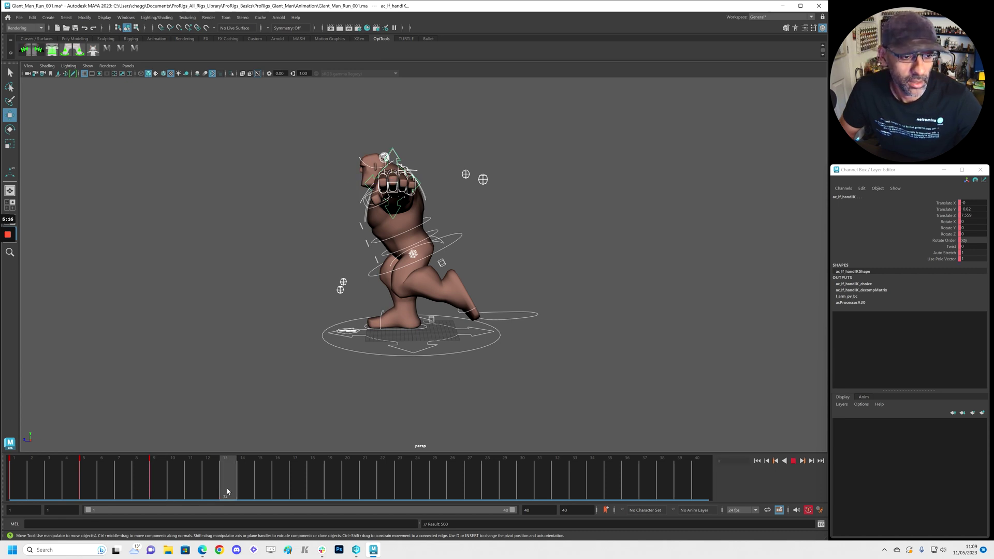
left_click_drag(227, 491, 227, 492)
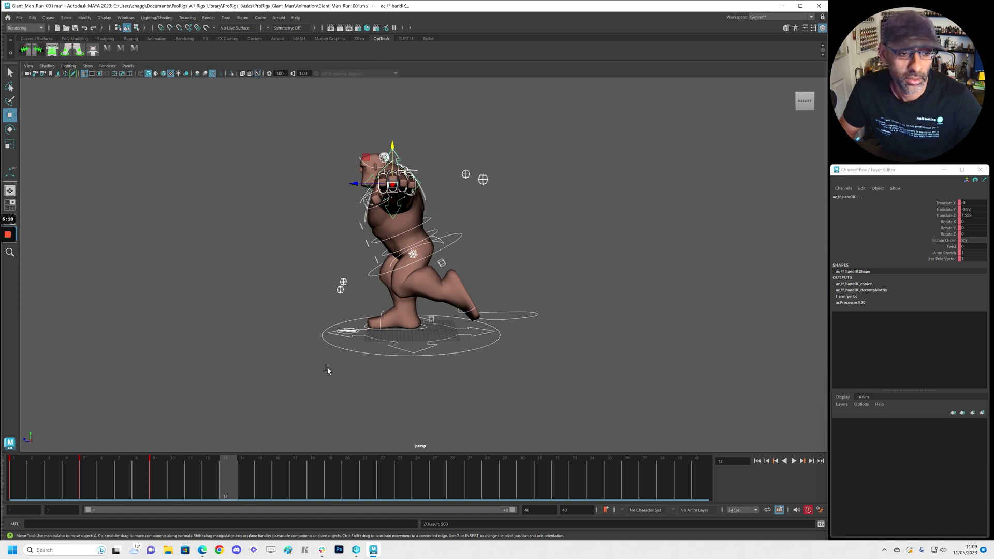
- At frame 9, slide the right foot control back to about -6.7 in Translate Z and raise its heel with Foot Roll
mouse_move(155, 479)
left_mouse_down()
mouse_move(71, 481)
mouse_move(158, 484)
left_mouse_up()
left_click(427, 325)
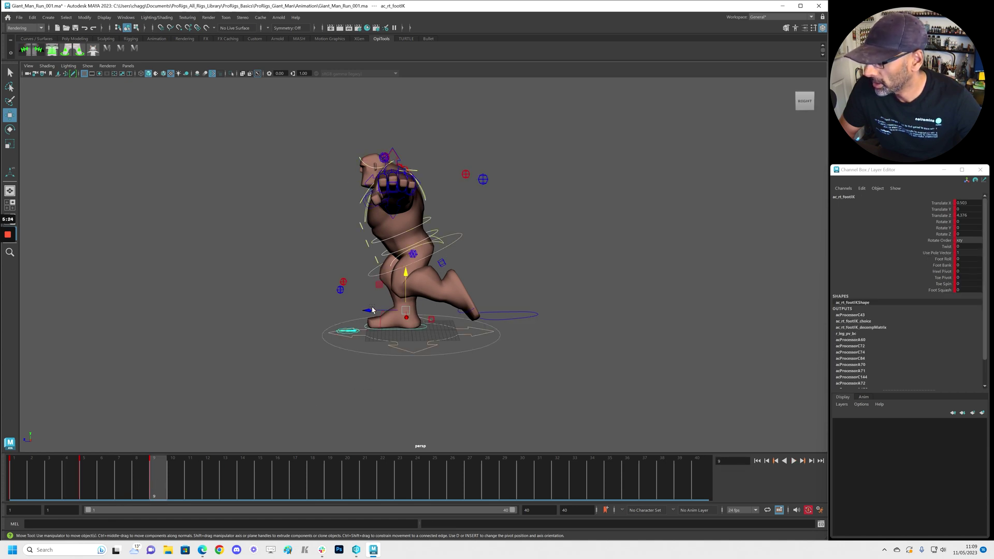
left_click_drag(370, 311, 409, 310)
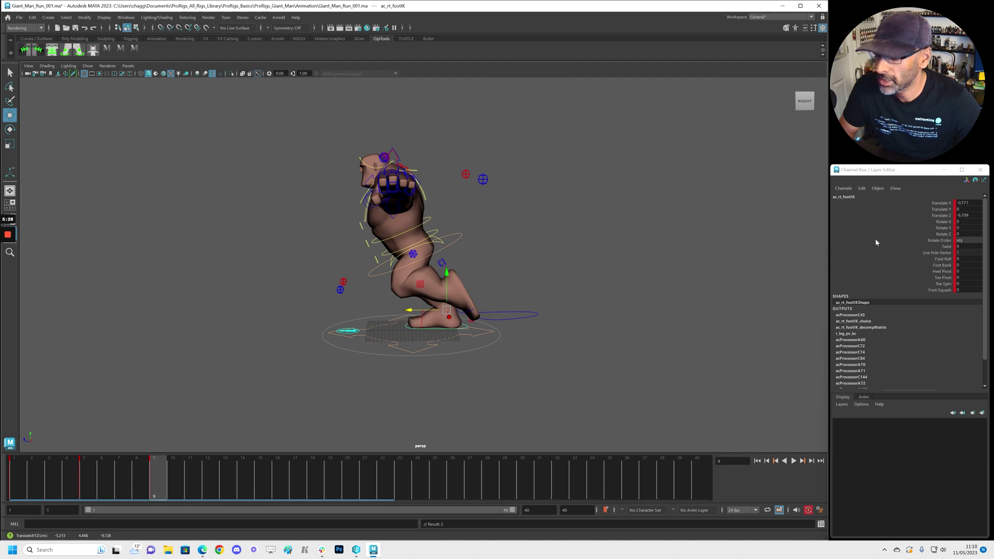
left_click(942, 259)
middle_click_drag(528, 428, 580, 420)
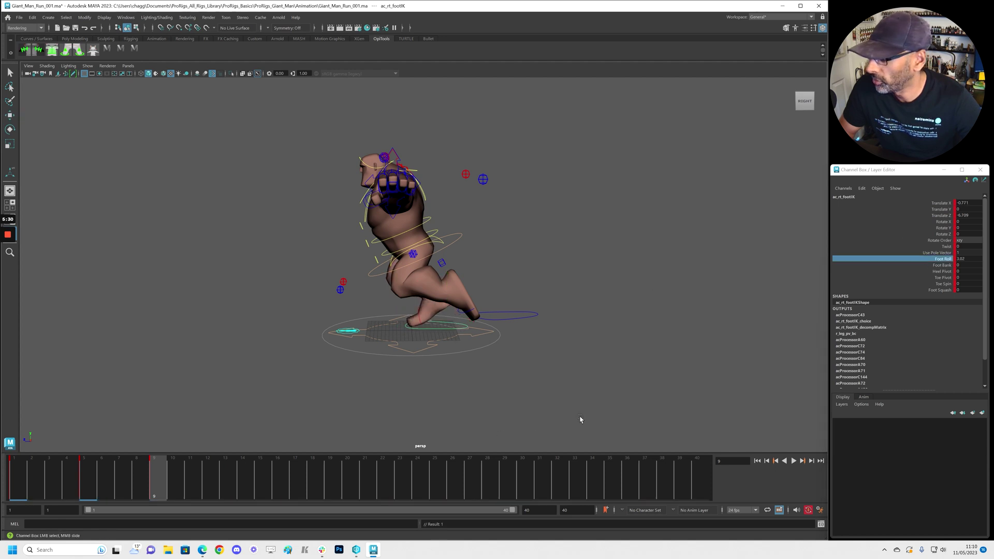
- Bring the left foot control forward to about -2.9 in Translate Z at frame 9
left_click(528, 320)
key("w")
left_click_drag(487, 301, 404, 299)
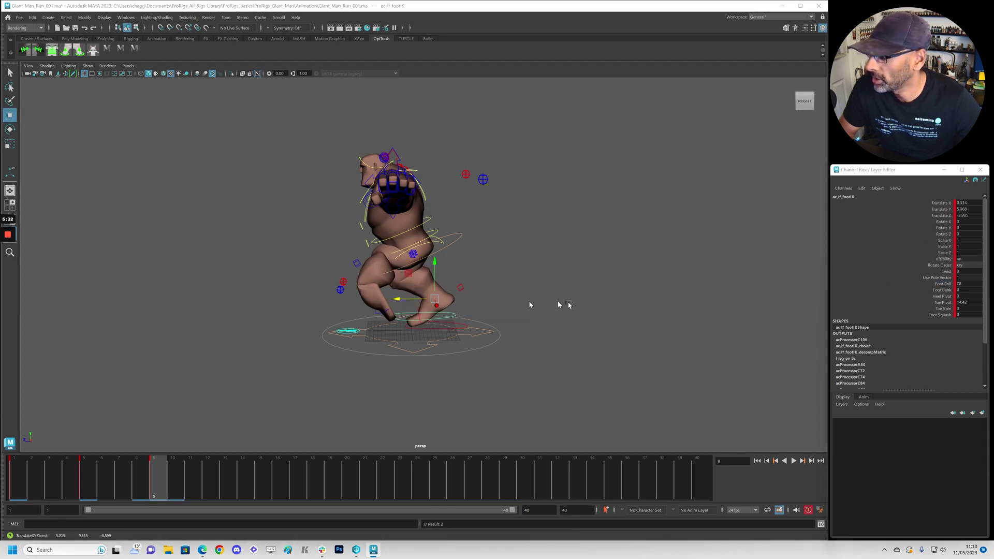
- In the side view, try a lower Foot Roll on the left foot control at frame 9
key("space")
right_click_drag(468, 361, 573, 364, "alt")
key("space")
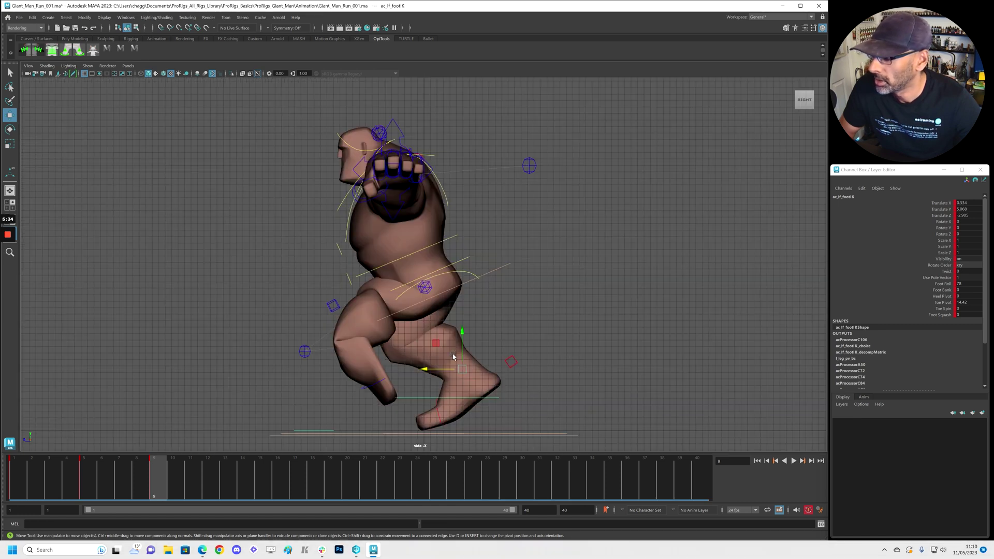
middle_click_drag(452, 353, 458, 321, "alt")
left_click(939, 283)
middle_click_drag(473, 402, 241, 331)
middle_click_drag(538, 334, 466, 322)
middle_click_drag(416, 341, 308, 342)
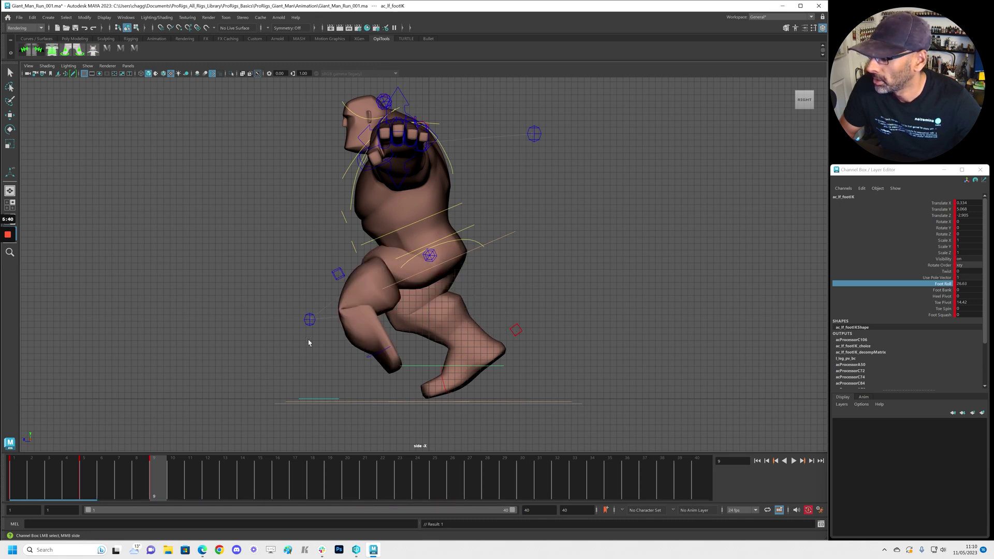
- Reset Foot Roll and Toe Pivot on the left foot control to 0 at frame 9
double_click(963, 283)
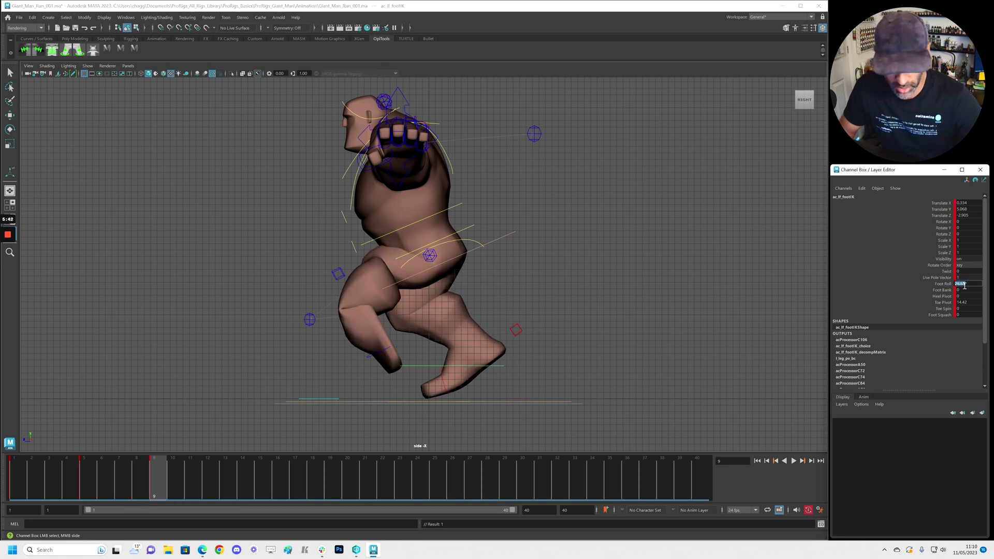
type("0")
key("Return")
double_click(967, 303)
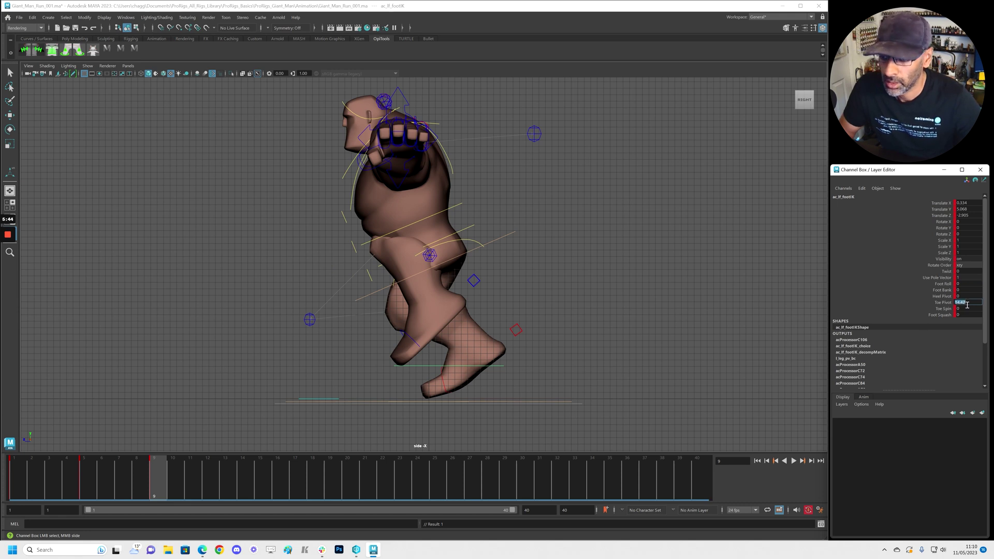
key("Return")
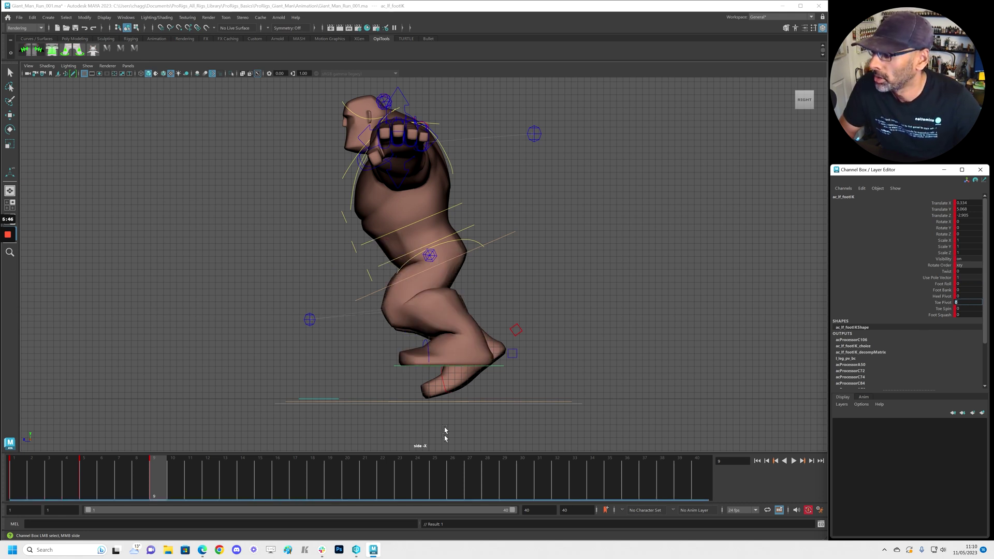
- Move the left foot control forward to about 11.9 in Translate Z and raise its Foot Roll to about 2.3
key("w")
left_click_drag(433, 337, 335, 337)
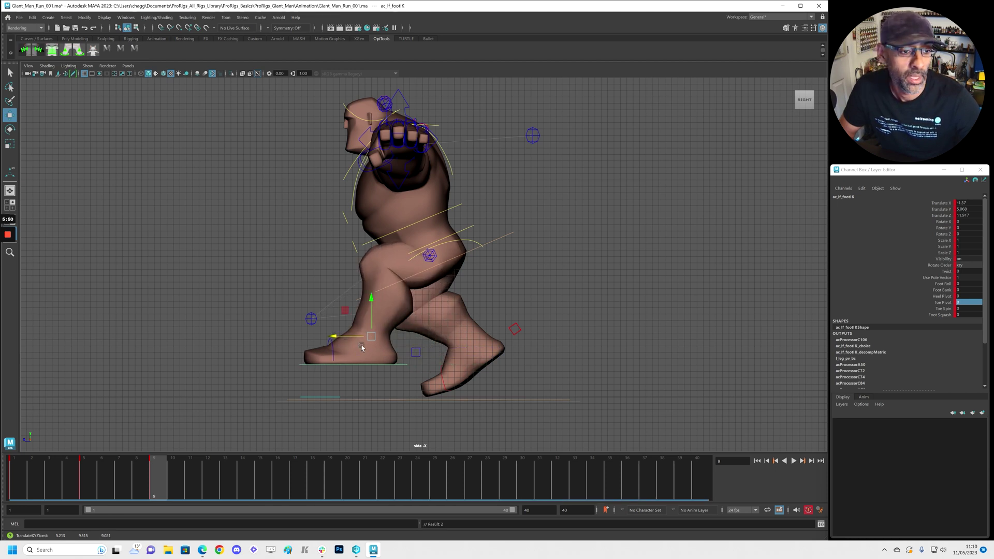
left_click(940, 284)
middle_click_drag(539, 389, 589, 386)
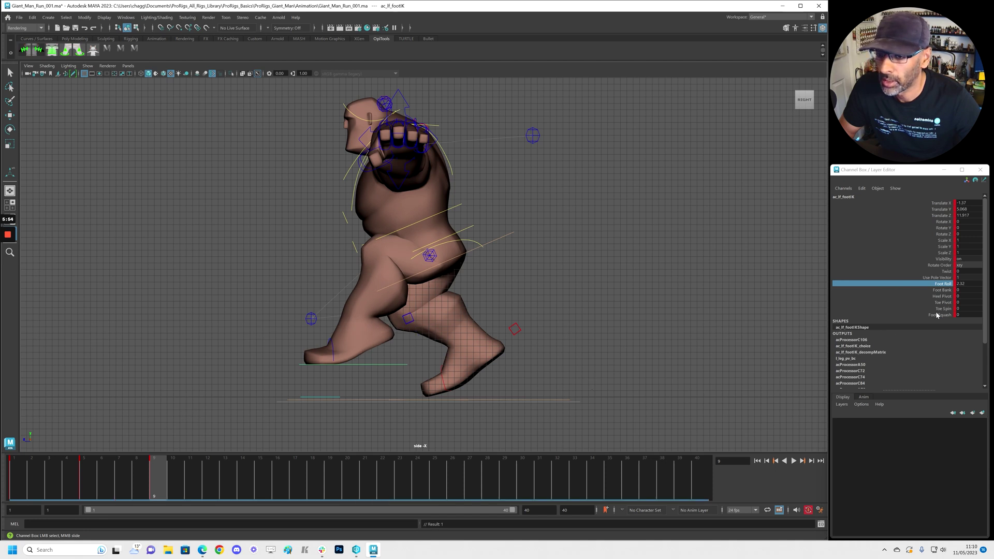
- Rotate the left toe control in Rotate Y at frame 9 so the toes bend down in line with the foot
left_click(332, 344)
key("e")
left_click_drag(307, 342, 301, 358)
key("w")
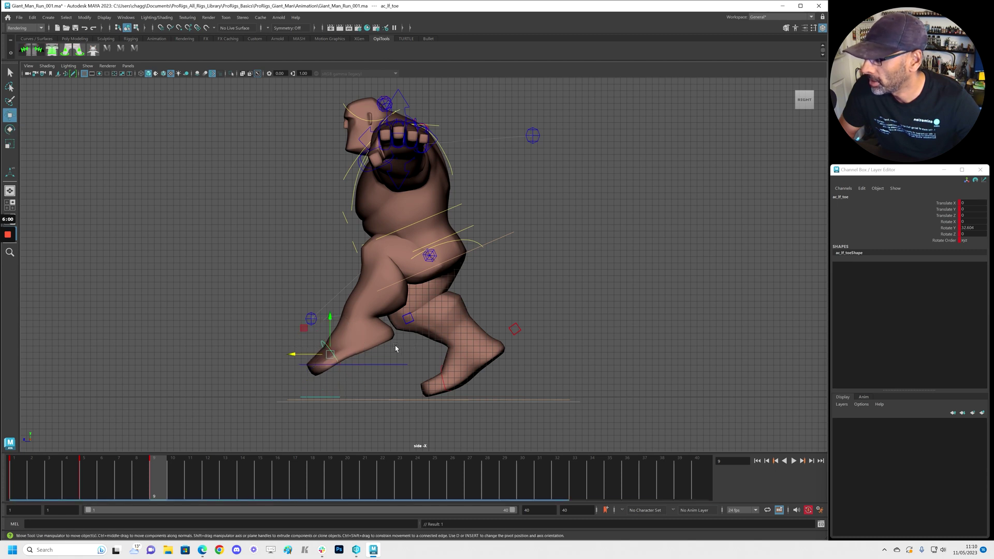
- Raise the root control to about -0.34 in Translate Y and pull the left foot back to about 10 in Translate Z
left_click(503, 237)
left_click_drag(438, 226, 437, 206)
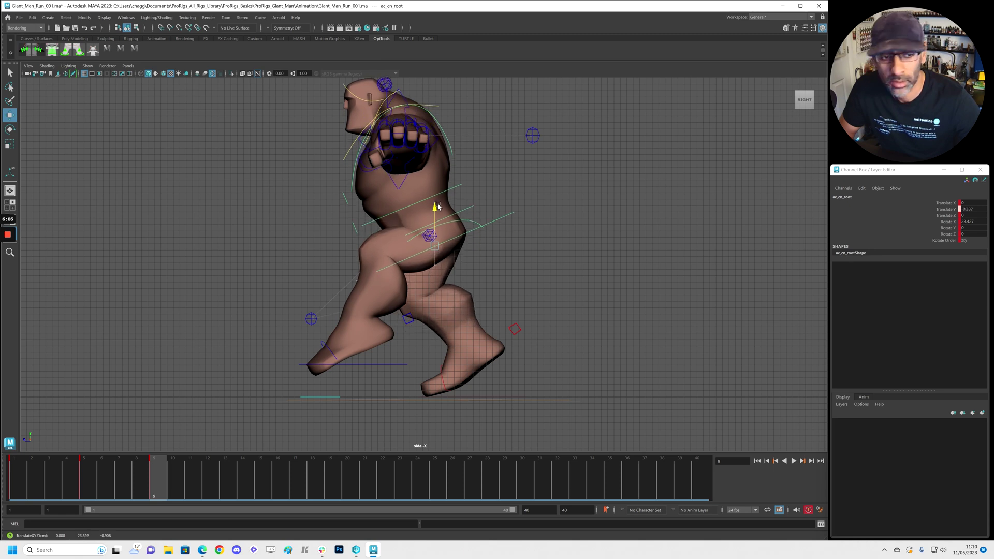
left_click(384, 365)
left_click_drag(330, 337, 343, 337)
key("space")
key("space")
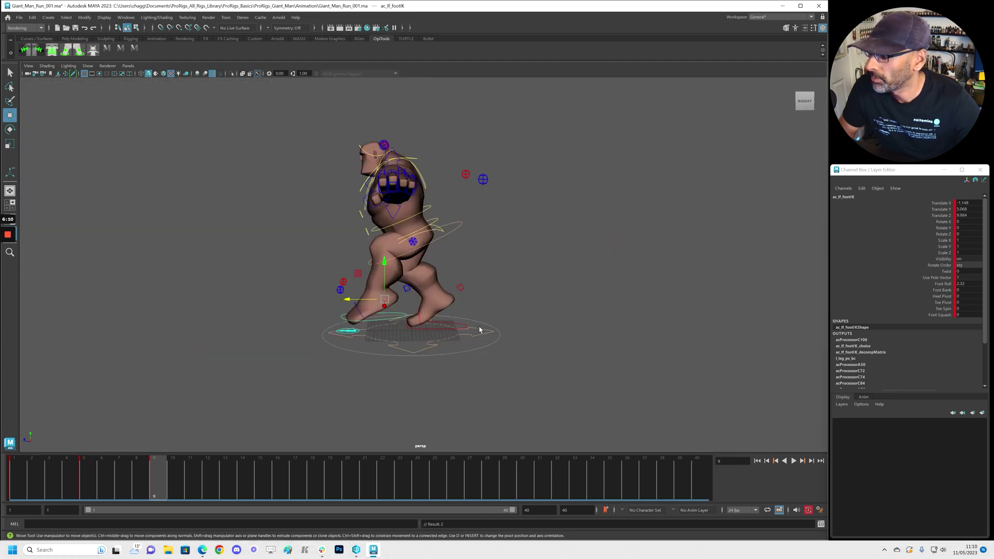
- Slide the right foot control further back to about -13.6 in Translate Z at frame 9
left_click(459, 328)
key("space")
key("space")
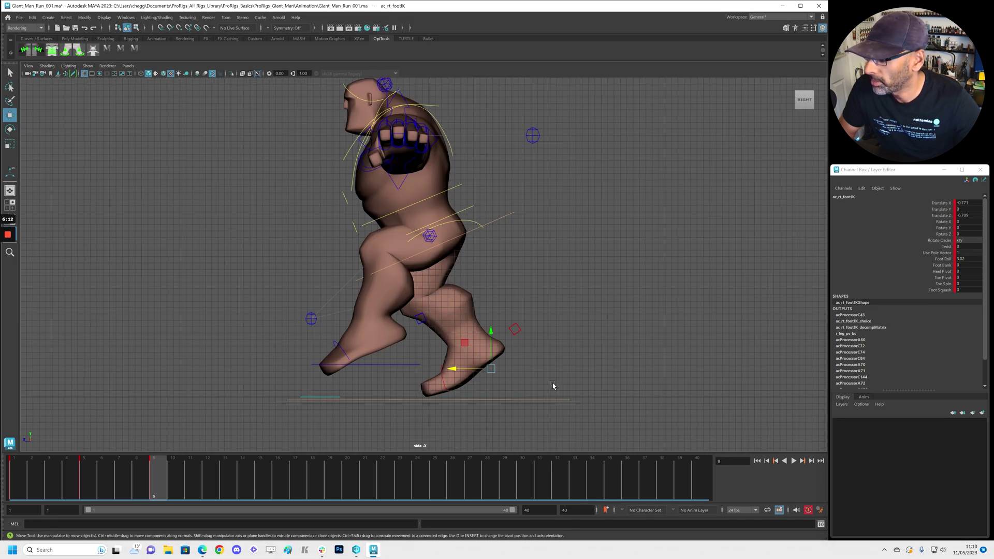
left_click_drag(448, 370, 499, 380)
scroll(204, 443, "down", 2)
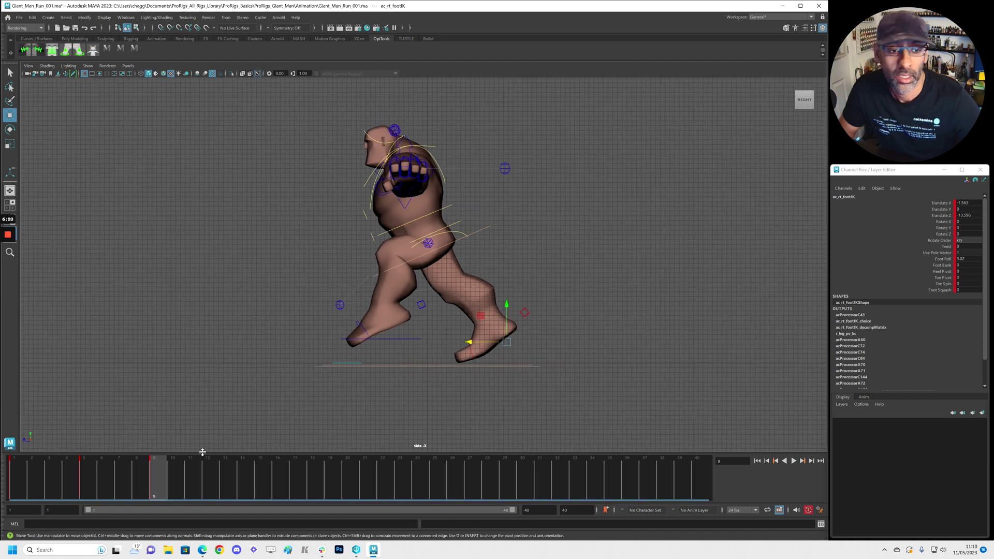
- At frame 1, reset the left foot control's Foot Roll, Foot Bank, Heel Pivot and Toe Pivot to 0
mouse_move(159, 489)
left_mouse_down()
mouse_move(14, 489)
mouse_move(172, 488)
mouse_move(13, 480)
left_mouse_up()
left_click(405, 346)
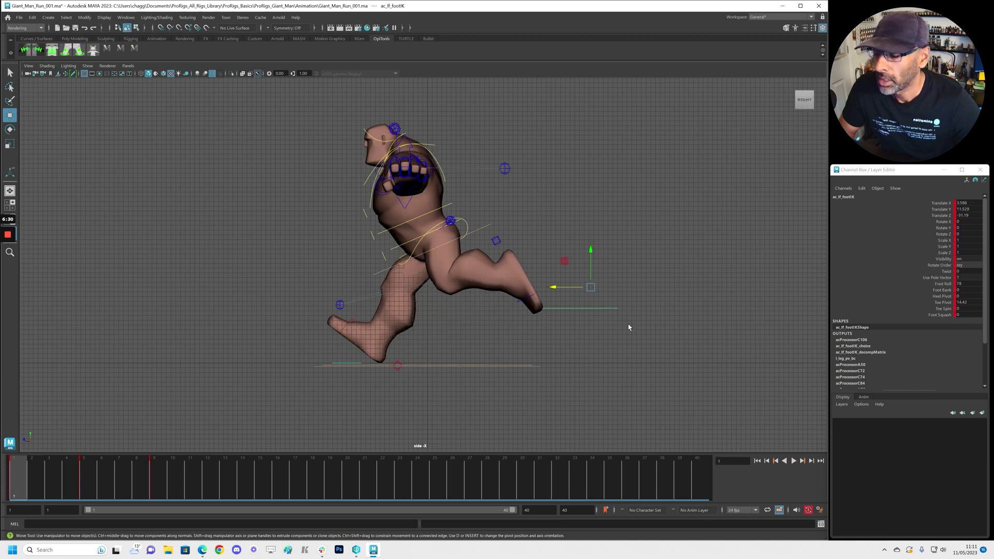
left_click_drag(968, 303, 969, 285)
type("0")
key("Return")
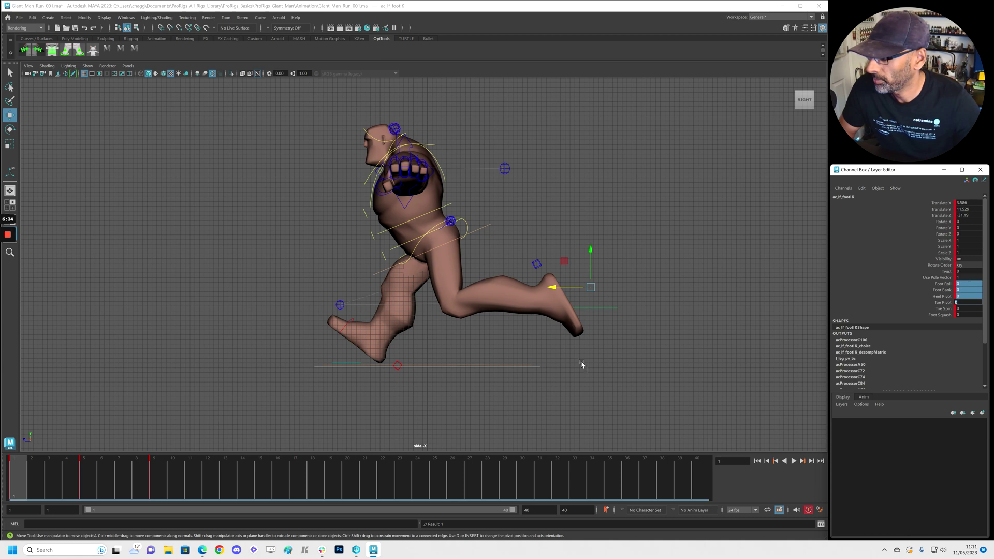
- Set the left foot's Foot Roll to about 4 and position it at about 6.6 in Translate Y and -19.8 in Translate Z
left_click_drag(551, 287, 463, 290)
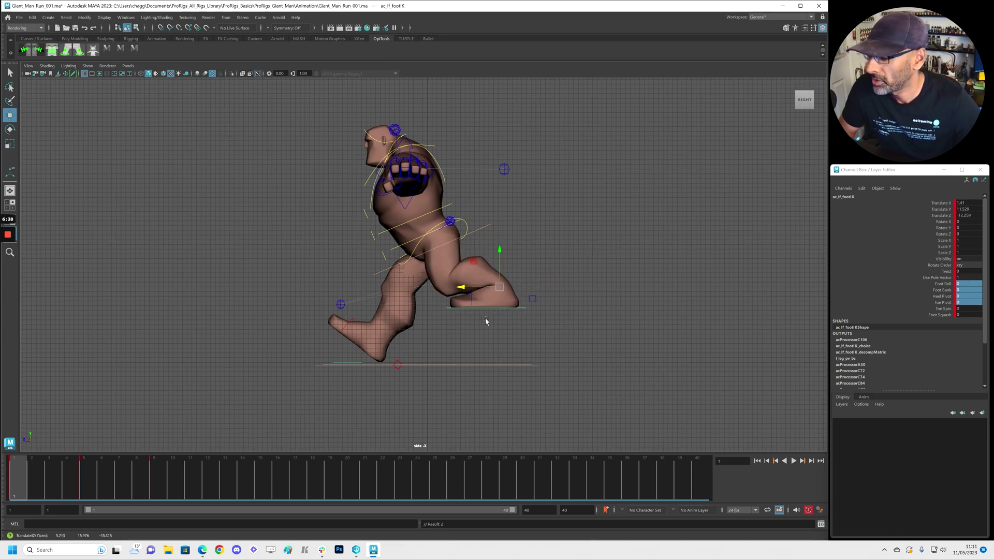
key("e")
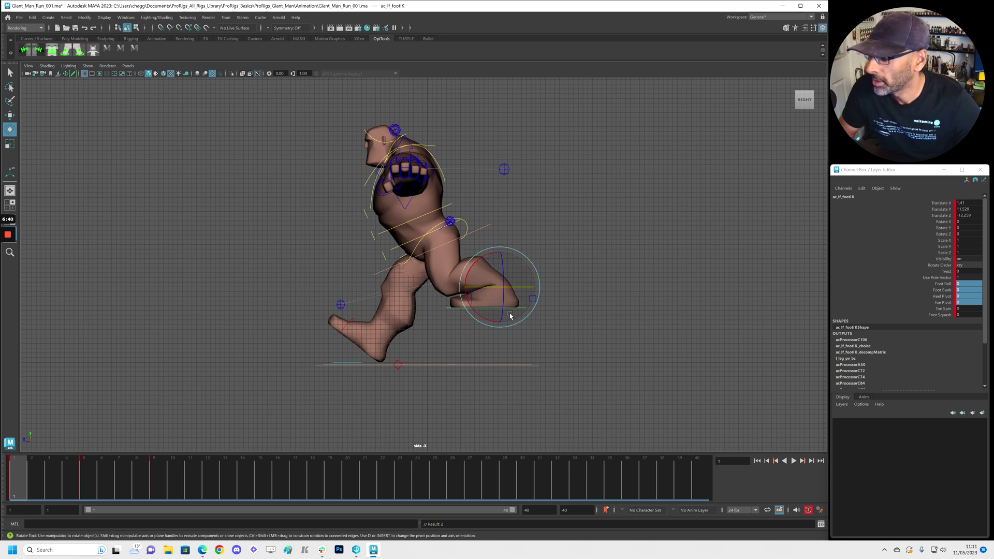
left_click(944, 286)
middle_click_drag(564, 380, 657, 353)
key("w")
left_click_drag(460, 287, 536, 285)
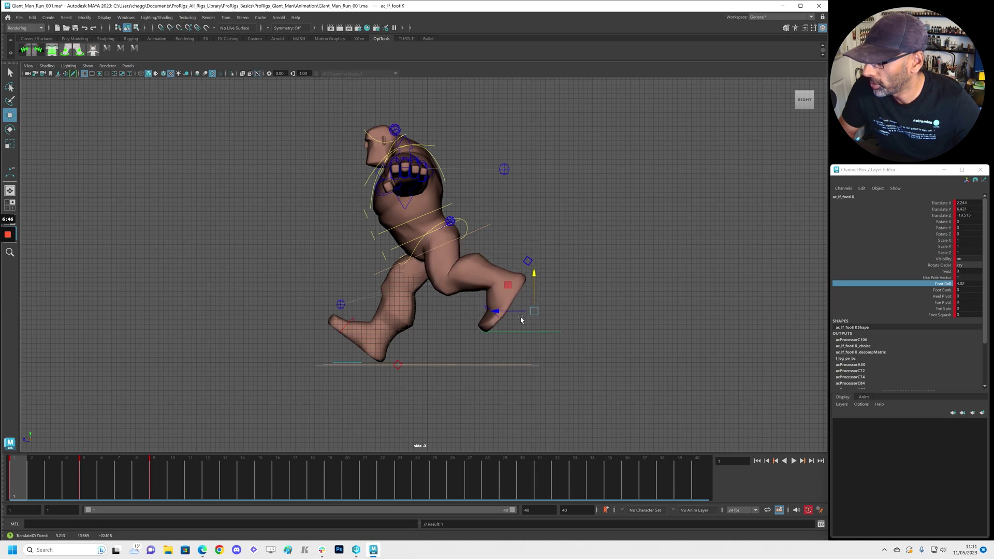
middle_click_drag(589, 356, 613, 355)
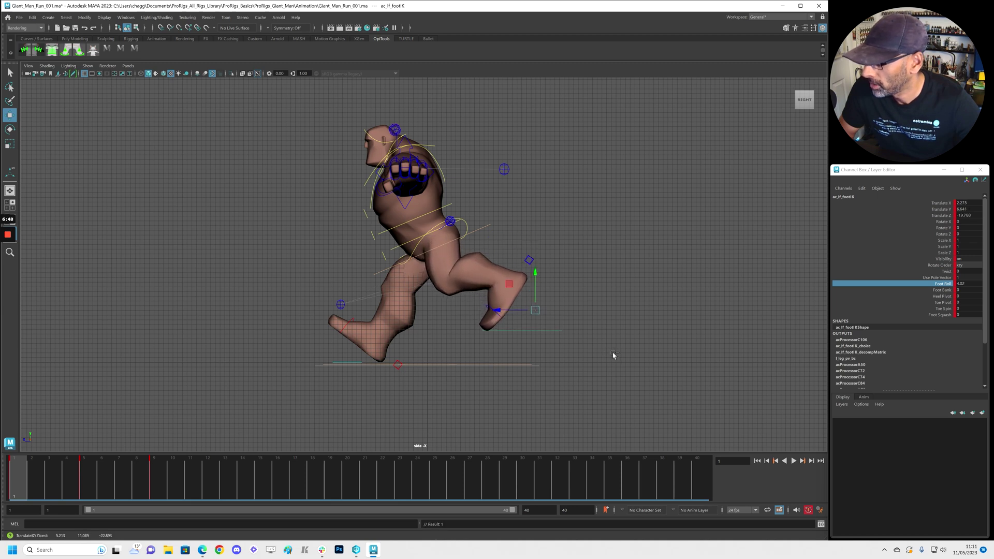
- Increase the left foot's Foot Roll to about 6 and move it back to about -25.3 in Translate Z
left_click(927, 284)
middle_click_drag(596, 376, 619, 375)
key("w")
left_click_drag(495, 314, 521, 318)
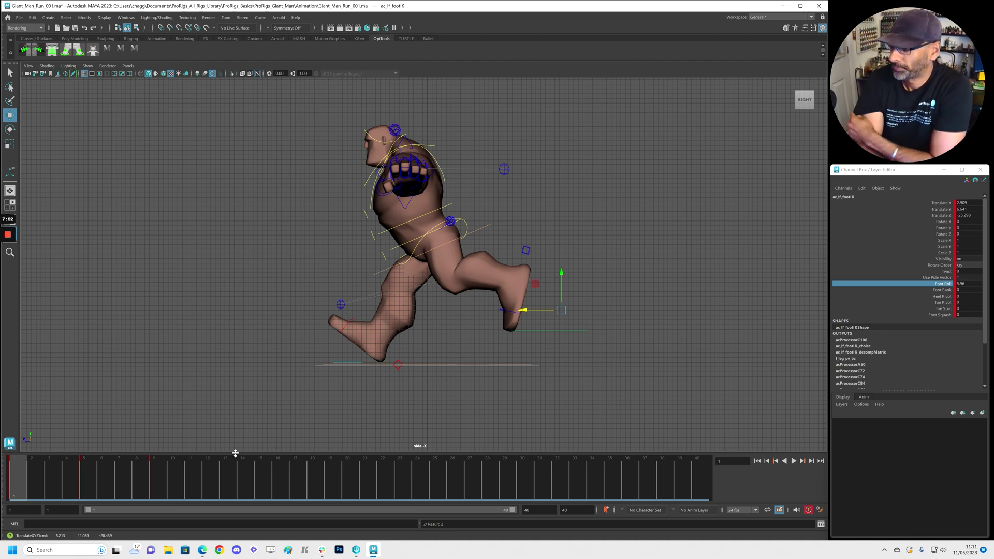
- Try a Toe Spin adjustment on the left foot control and undo it
left_click(943, 309)
middle_click_drag(651, 372, 668, 373)
key("ctrl+z")
- Set the left foot's Toe Pivot to about 9.8, move it back to about -30.2 in Translate Z, and return to frame 1
left_click(943, 303)
mouse_move(517, 404)
middle_mouse_down()
mouse_move(646, 401)
mouse_move(486, 402)
mouse_move(519, 404)
middle_mouse_up()
key("w")
left_click_drag(520, 311, 548, 314)
mouse_move(69, 486)
left_mouse_down()
mouse_move(156, 486)
mouse_move(13, 488)
left_mouse_up()
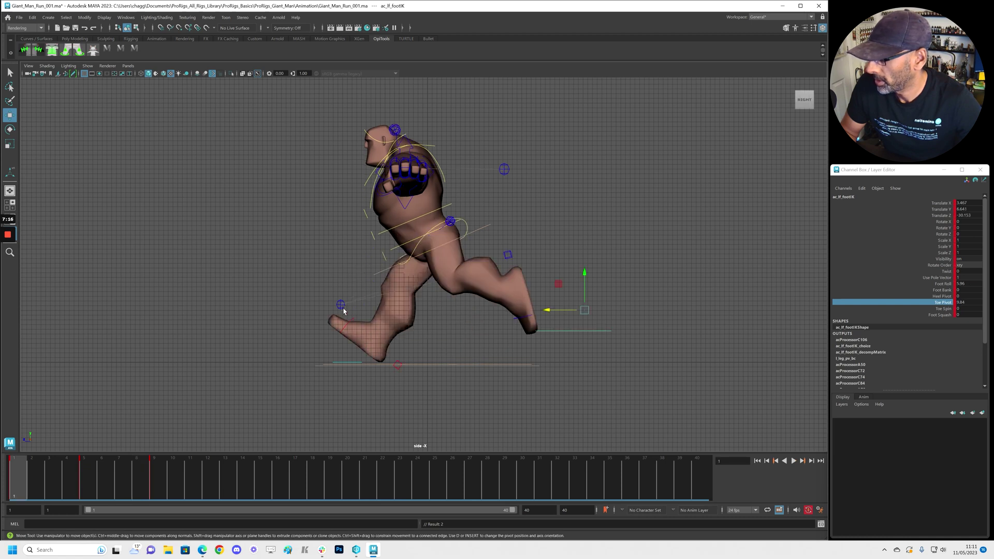
- Select both leg pole vector controls at frame 1 and move them well forward of the character in Translate Z
key("space")
left_click_drag(620, 193, 539, 231, "alt")
right_click_drag(539, 231, 545, 367, "alt")
left_click(604, 251)
left_click(572, 221, "shift")
left_click_drag(547, 383, 420, 382)
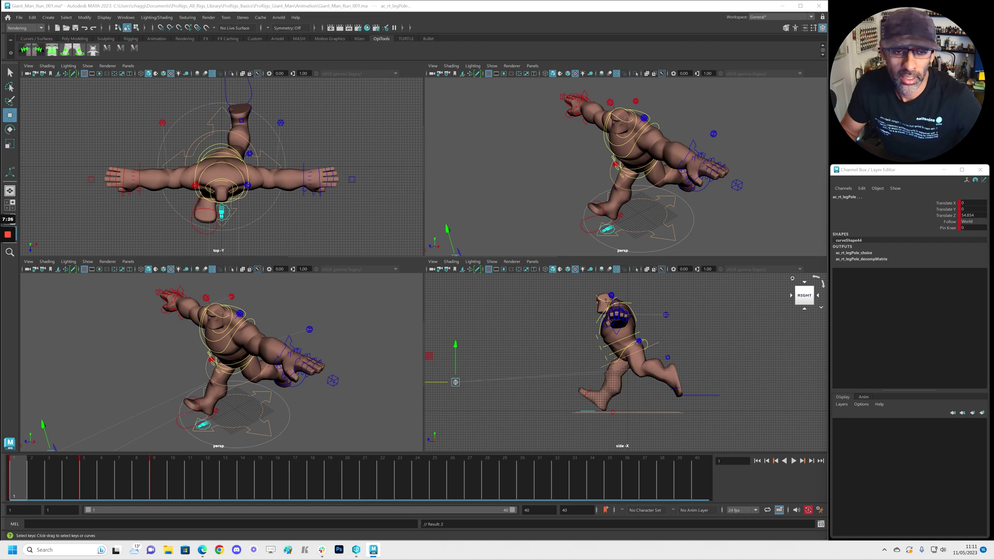
- Delete the leg pole controls' keys at frames 5 and 9, play the animation, and scrub to frame 7
key("Delete")
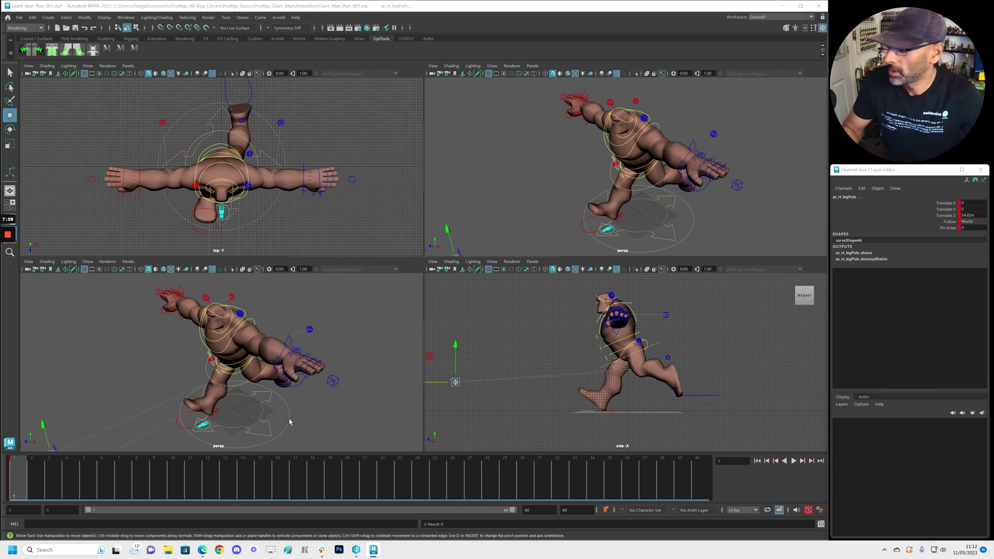
left_click(683, 322)
key("alt+v")
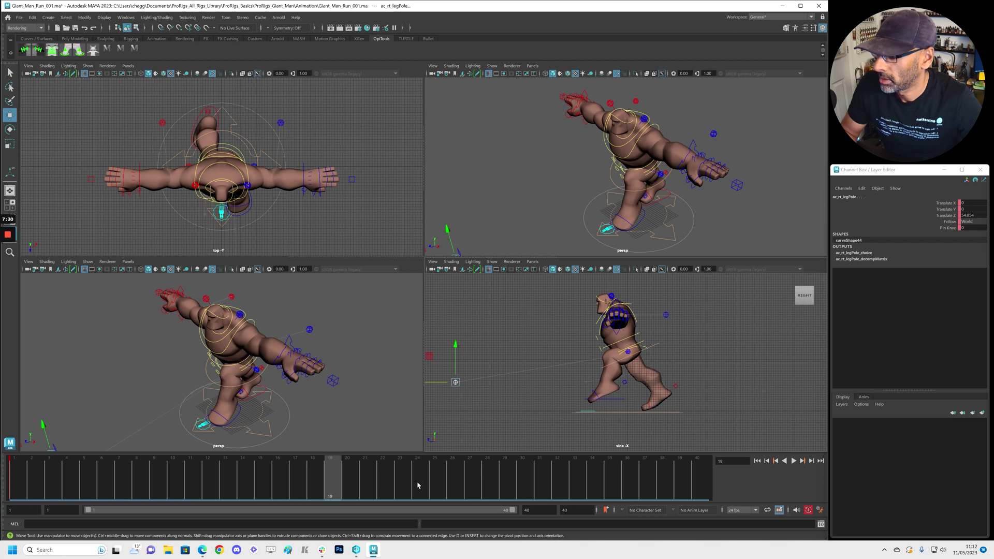
mouse_move(69, 497)
left_mouse_down()
mouse_move(154, 499)
mouse_move(57, 500)
mouse_move(131, 497)
left_mouse_up()
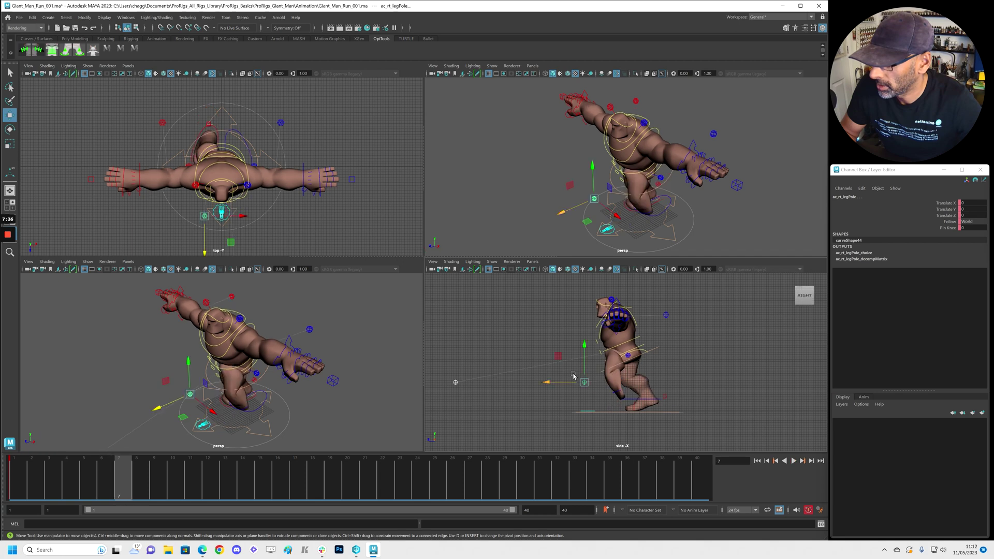
- Select the left foot control and examine its poses at frames 5 and 1 in the perspective view
left_click(672, 210)
left_click(77, 479)
left_click_drag(77, 479, 85, 480)
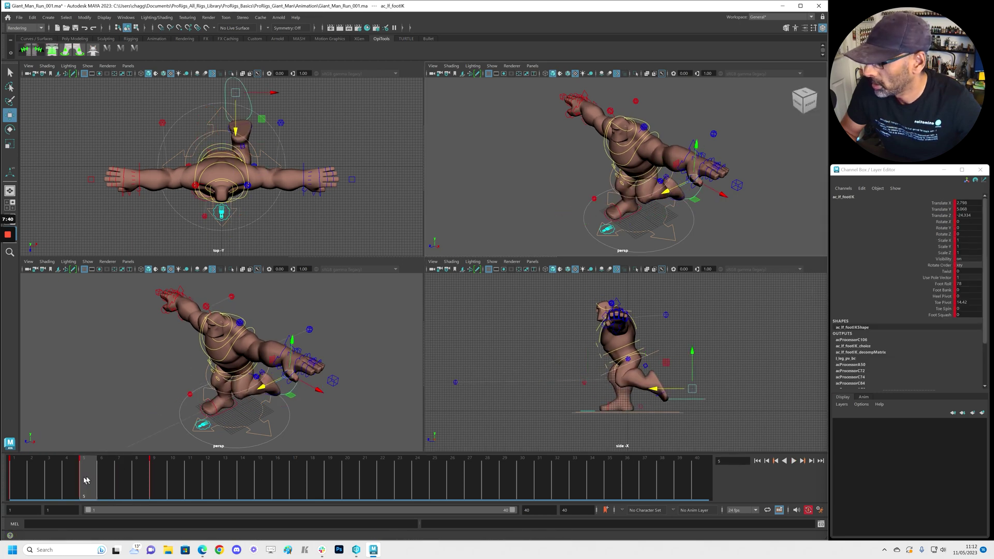
key("space")
left_click_drag(575, 296, 513, 328, "alt")
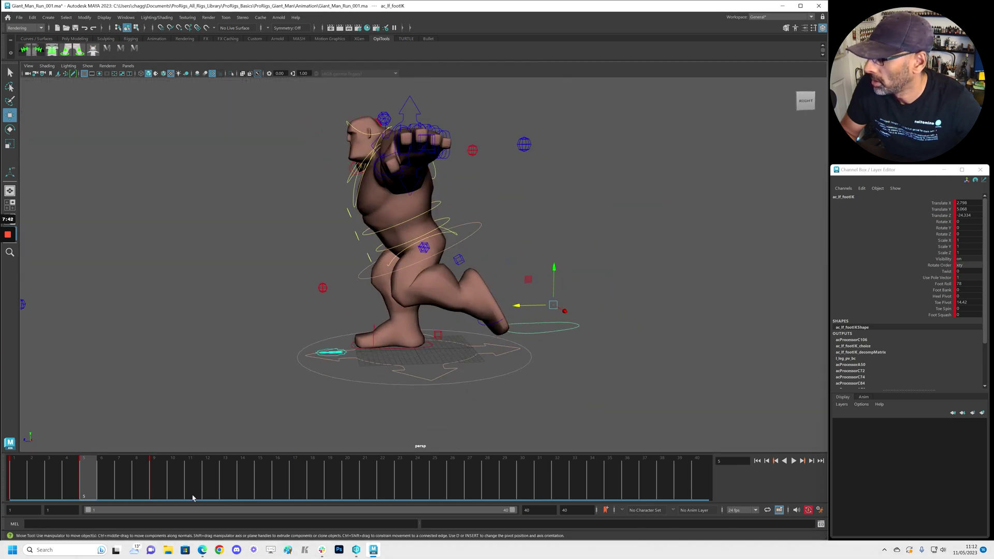
left_click_drag(93, 480, 14, 479)
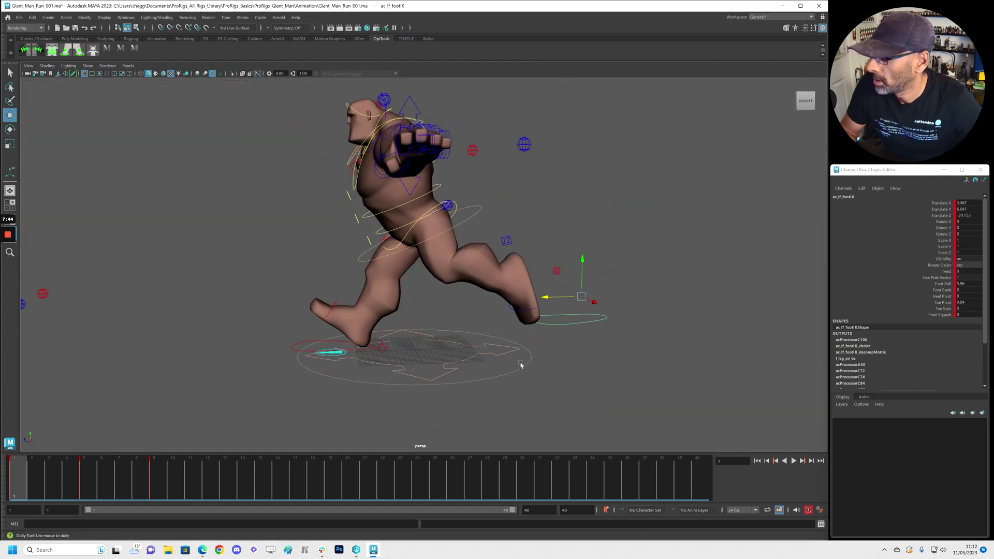
left_click_drag(521, 365, 529, 361, "alt")
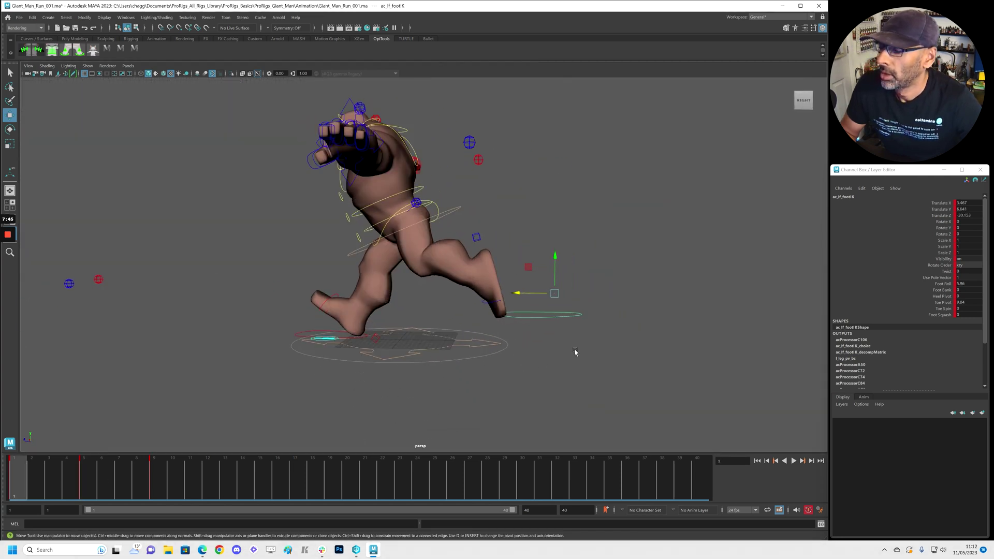
- Clear the left foot's Foot Roll, Foot Bank, Heel Pivot and Toe Pivot to 0 at frame 1
left_click(573, 349)
left_click_drag(547, 296, 648, 359)
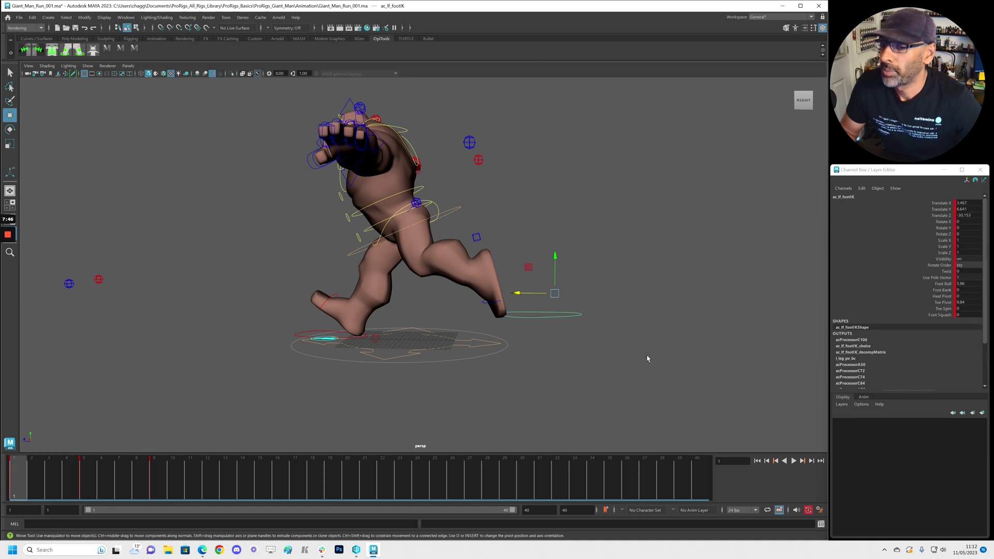
left_click_drag(967, 287, 968, 302)
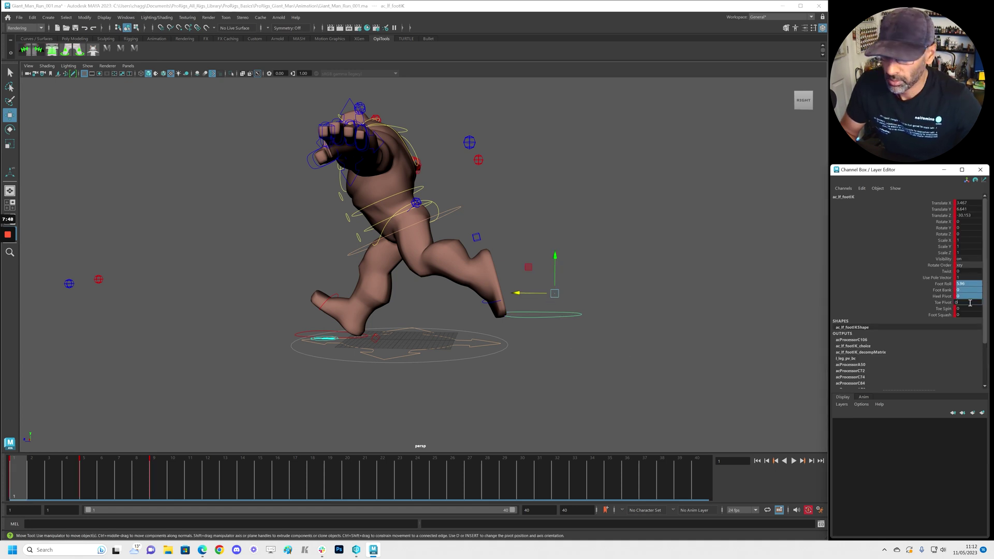
key("Return")
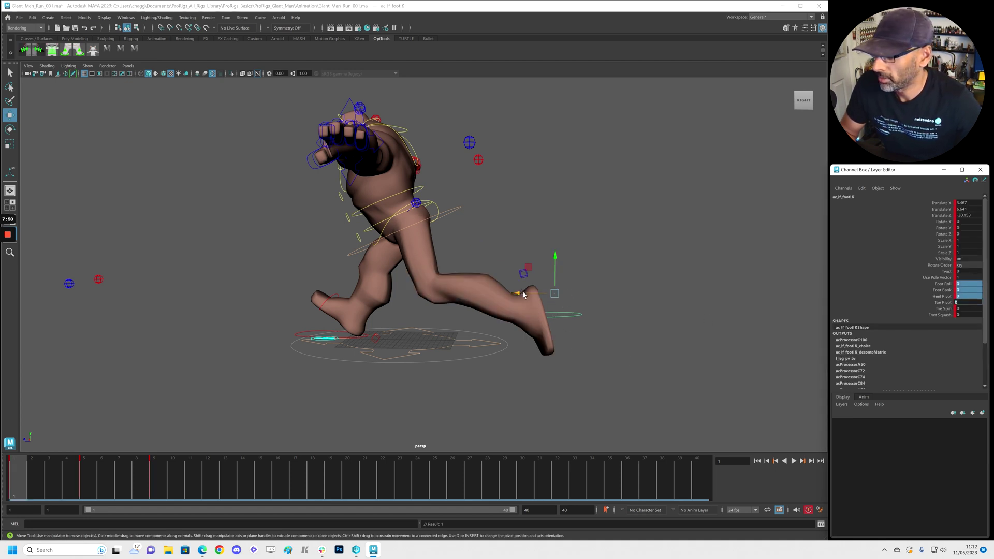
- Bring the left foot control forward to about -15.2 in Translate Z at frame 1 and rotate it to tilt the foot
left_click_drag(523, 294, 463, 290)
key("e")
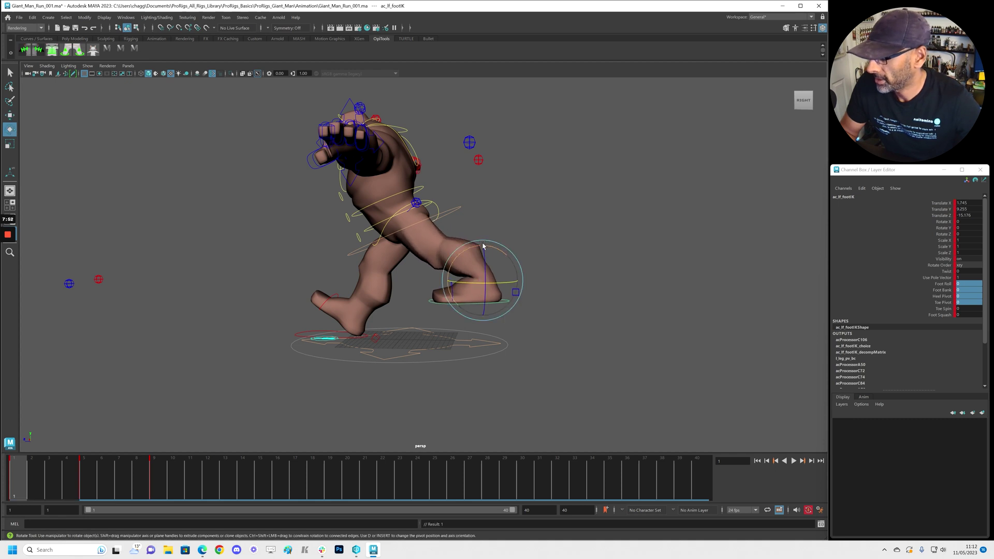
left_click_drag(461, 254, 451, 272)
key("w")
key("e")
key("w")
- At frame 5, reset the left foot's Foot Roll through Toe Pivot to 0, then reposition and rotate the foot control
left_click_drag(30, 484, 83, 484)
left_click_drag(966, 303, 964, 286)
key("Return")
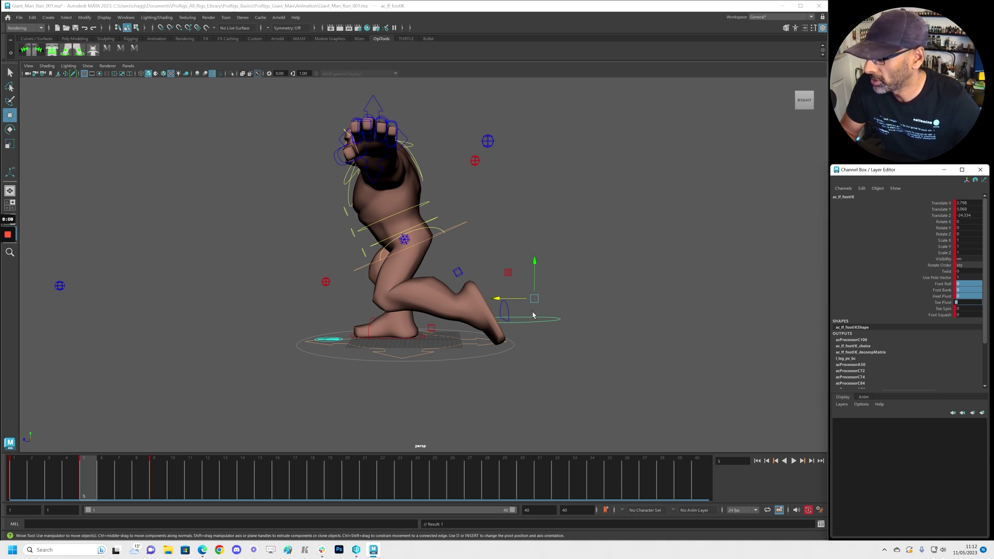
left_click_drag(501, 299, 392, 290)
key("e")
key("w")
- Reset the left foot control's Foot Roll to 0 at frame 9
left_click_drag(52, 482, 154, 481)
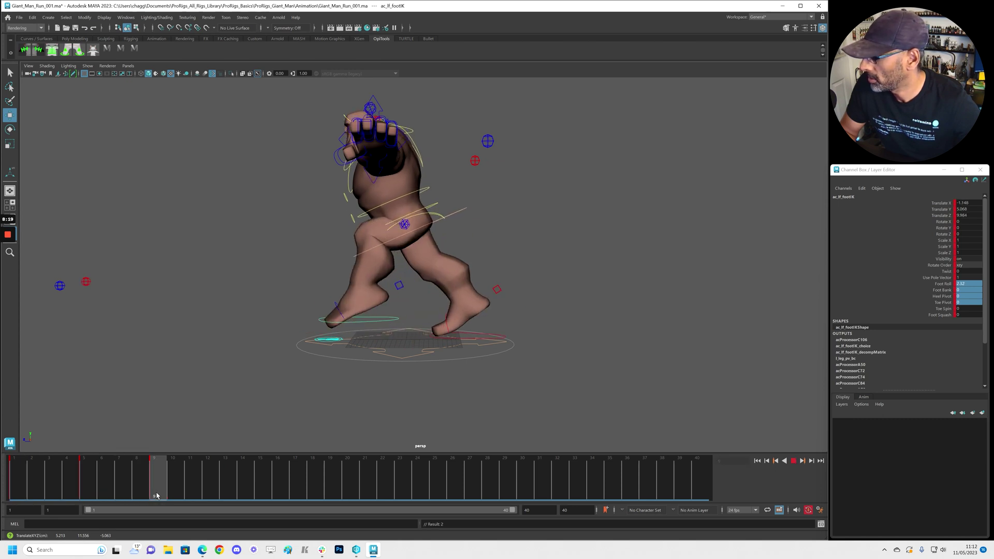
double_click(966, 283)
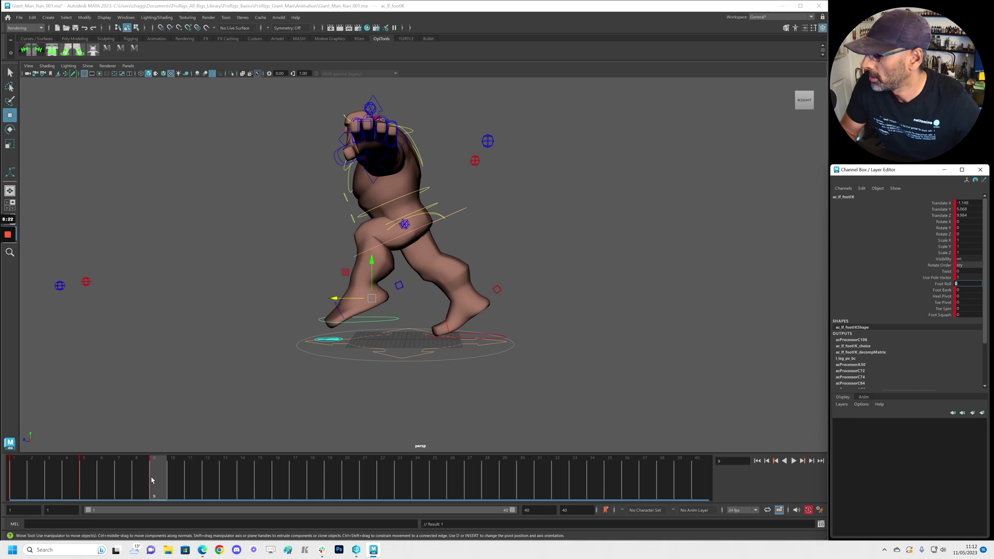
left_click_drag(385, 318, 380, 267, "alt")
key("ctrl+z")
left_click_drag(107, 489, 157, 486)
- Straighten the left toe control at frame 9 by setting its Rotate Y to 0, and play back the run
left_click(350, 314)
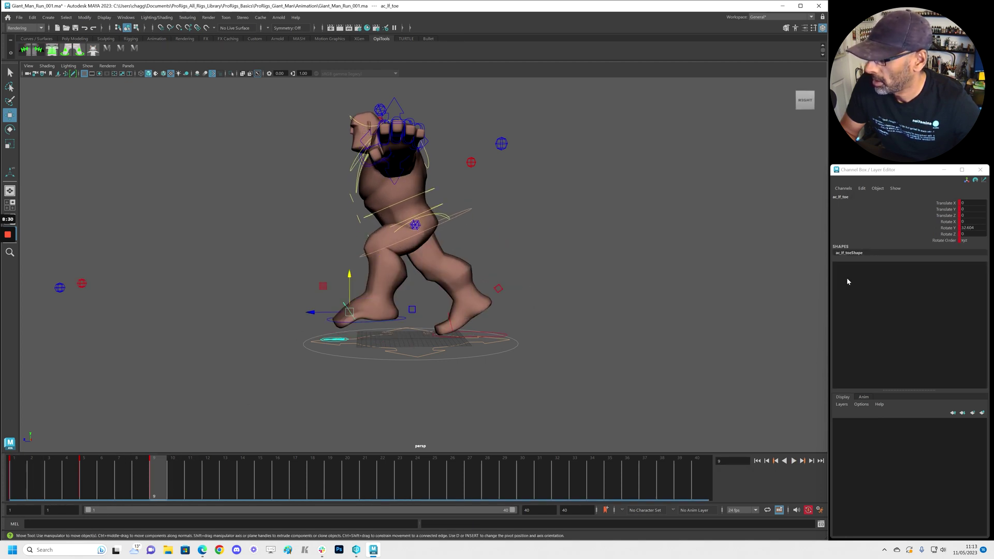
double_click(966, 228)
type("0")
key("Return")
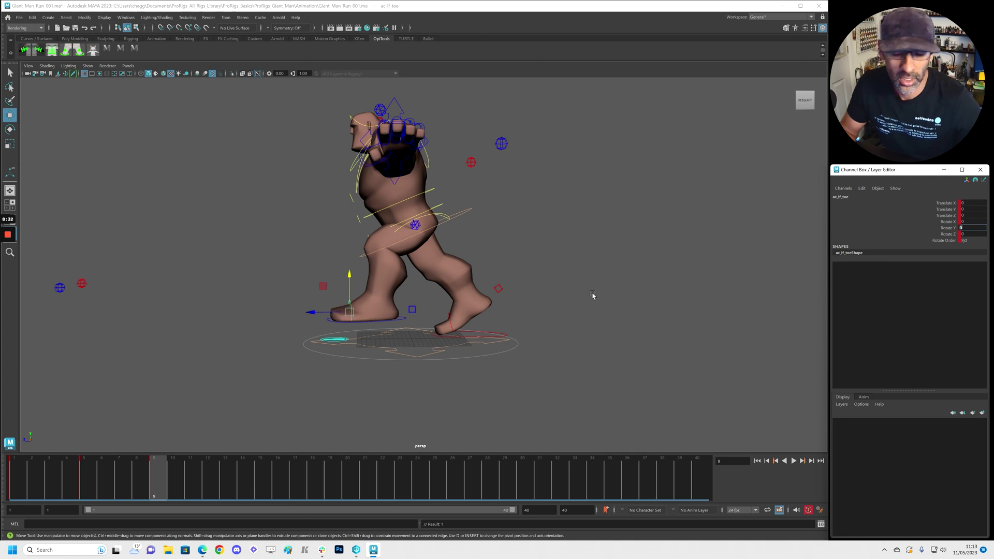
left_click_drag(252, 462, 14, 461)
key("alt+v")
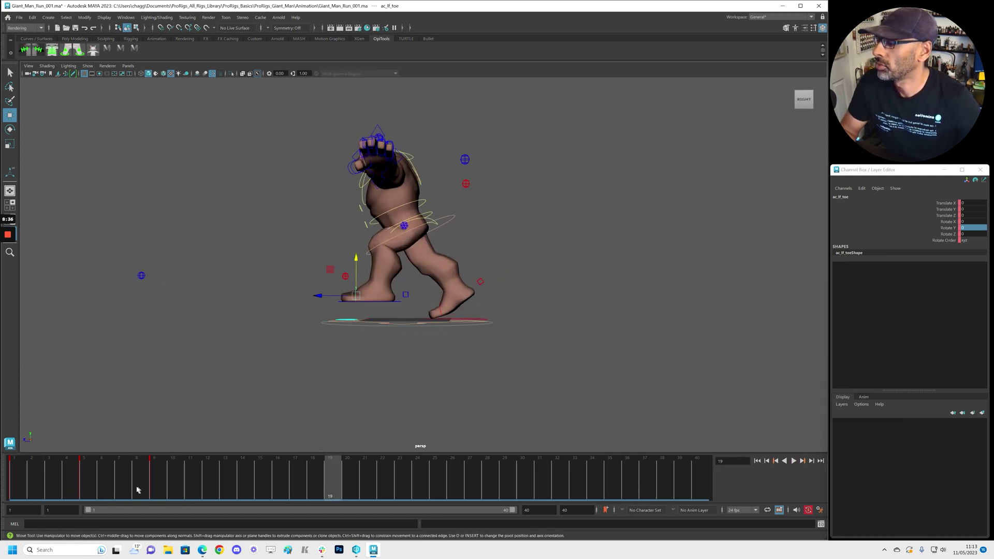
key("alt+v")
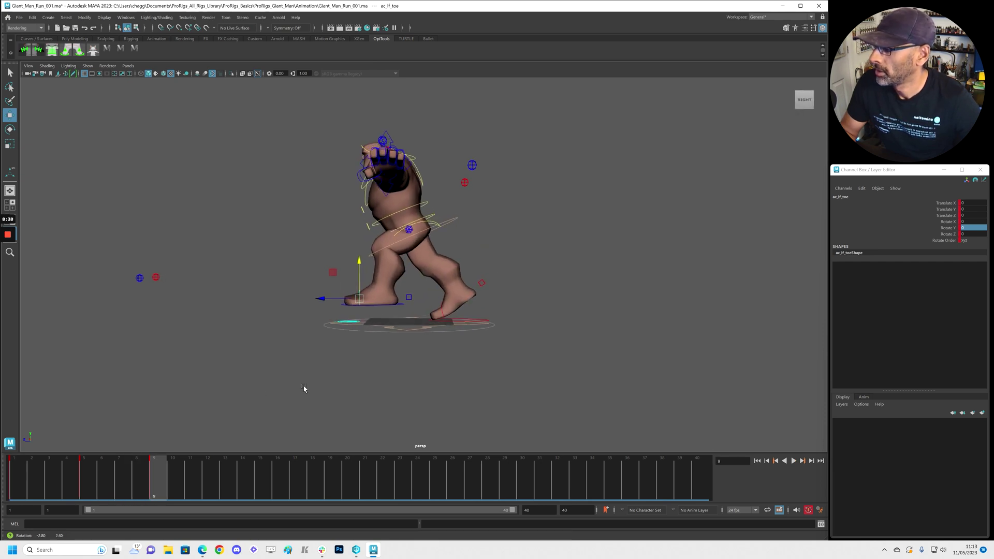
- Rotate the left foot control at frame 9 to about 21.2 in Rotate X so the toes point down
left_click(400, 306)
key("e")
left_click_drag(358, 276, 355, 287)
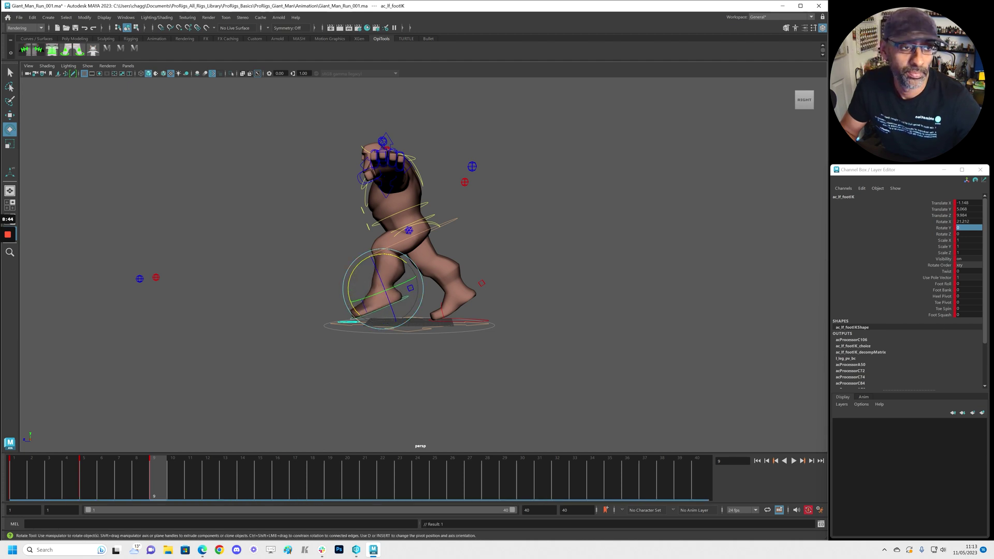
mouse_move(993, 90)
left_mouse_down()
mouse_move(782, 90)
mouse_move(711, 77)
mouse_move(993, 90)
left_mouse_up()
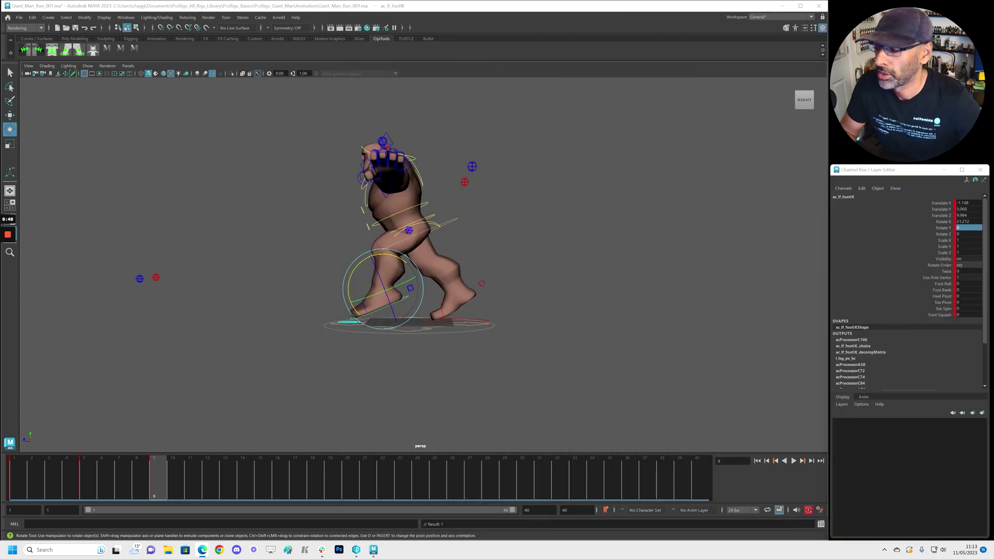
- Play back the run, select all the rig controls at frame 9 and compare the key poses from frame 1 to 9
key("alt+v")
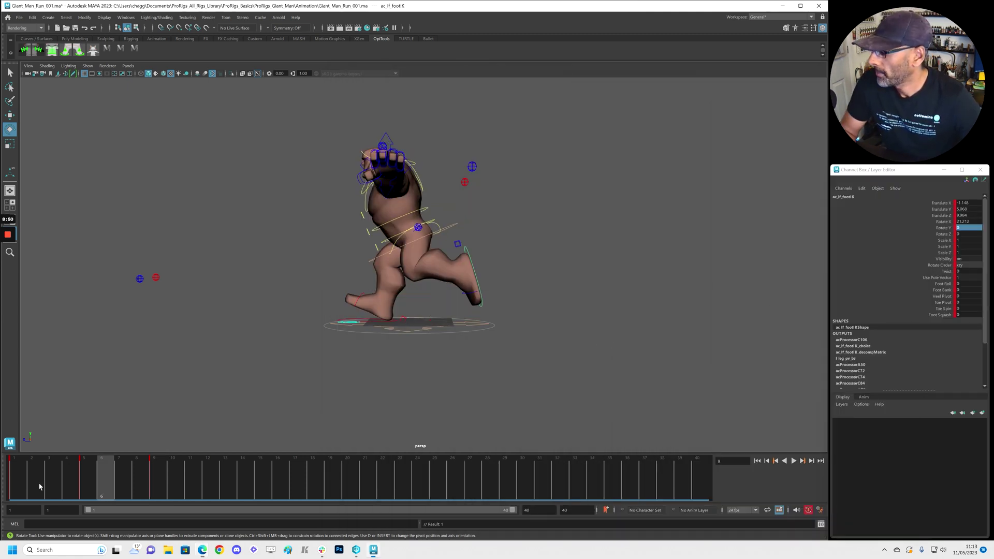
left_click(160, 497)
left_click_drag(278, 117, 665, 428)
key("w")
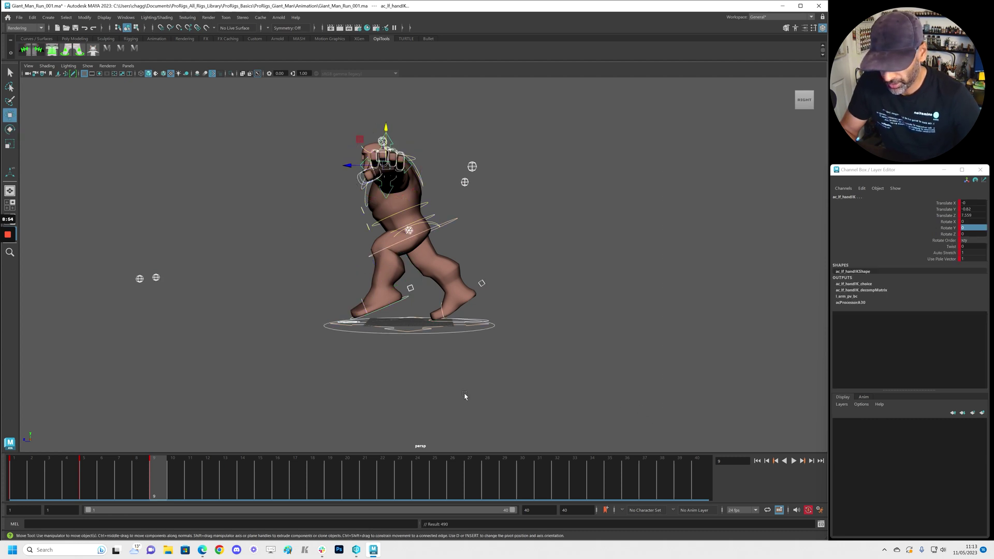
key("alt+shift+v")
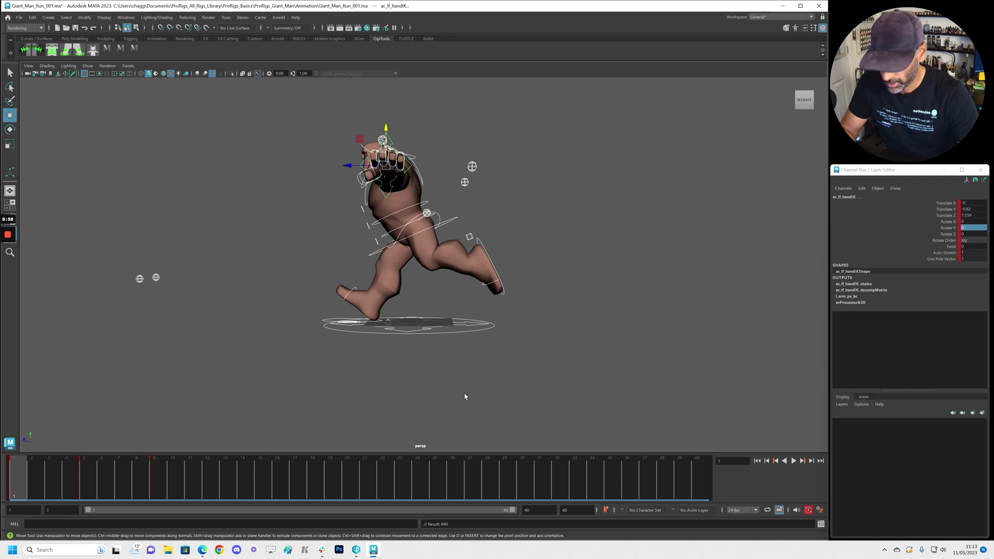
key("period")
key("e")
key("period")
key("w")
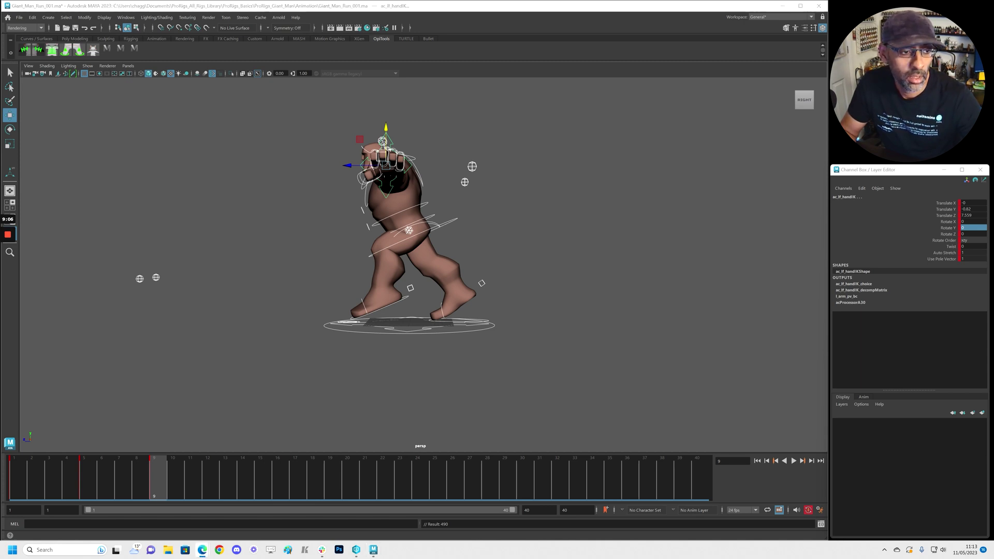
- At frame 13, lift the right foot control off the ground, tilt it and set its Foot Roll to 0
left_click(222, 455)
mouse_move(117, 498)
left_mouse_down()
mouse_move(36, 489)
mouse_move(241, 487)
mouse_move(230, 491)
left_mouse_up()
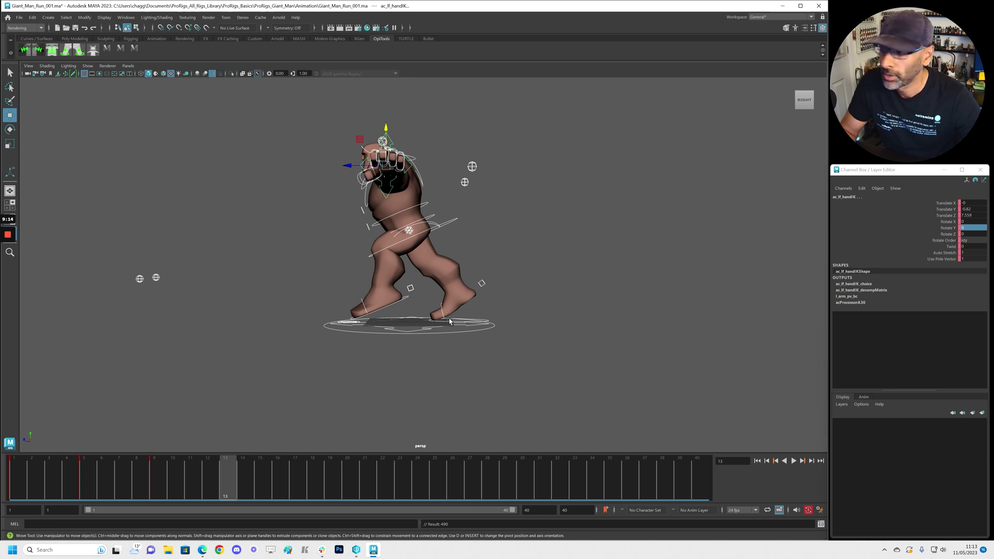
left_click(466, 319)
left_click_drag(470, 295, 440, 295)
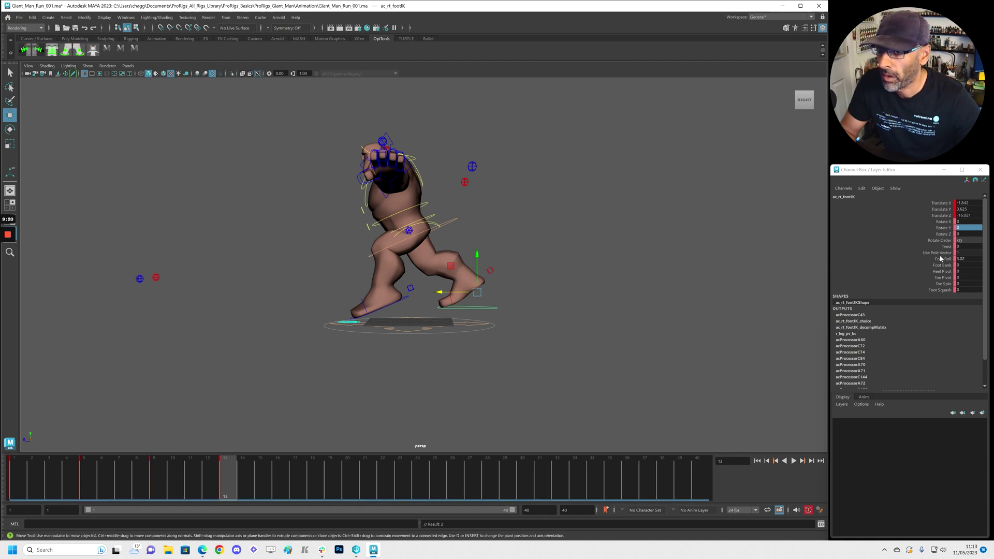
key("e")
left_click_drag(461, 264, 446, 282)
left_click(962, 259)
type("0")
key("Return")
- Refine the right foot at frame 13 to about 63.25 in Rotate X and -13.6 in Translate Z, kicked up behind the body
left_click_drag(497, 324, 434, 275)
key("w")
key("e")
key("w")
key("e")
key("w")
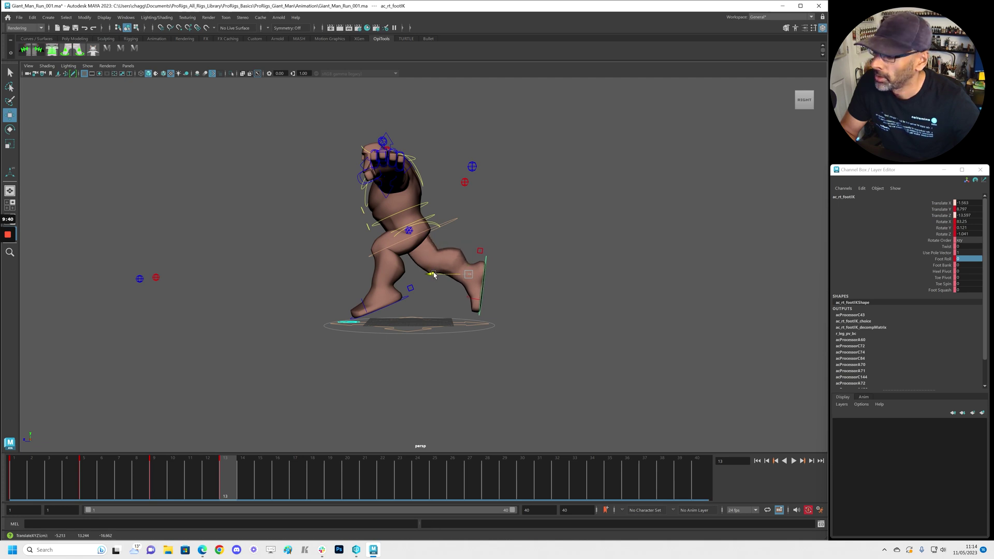
- At frame 13, move the left foot control up and forward to about 14.8 in Translate Z and rotate it to about -36.1 in Rotate X
left_click(392, 303)
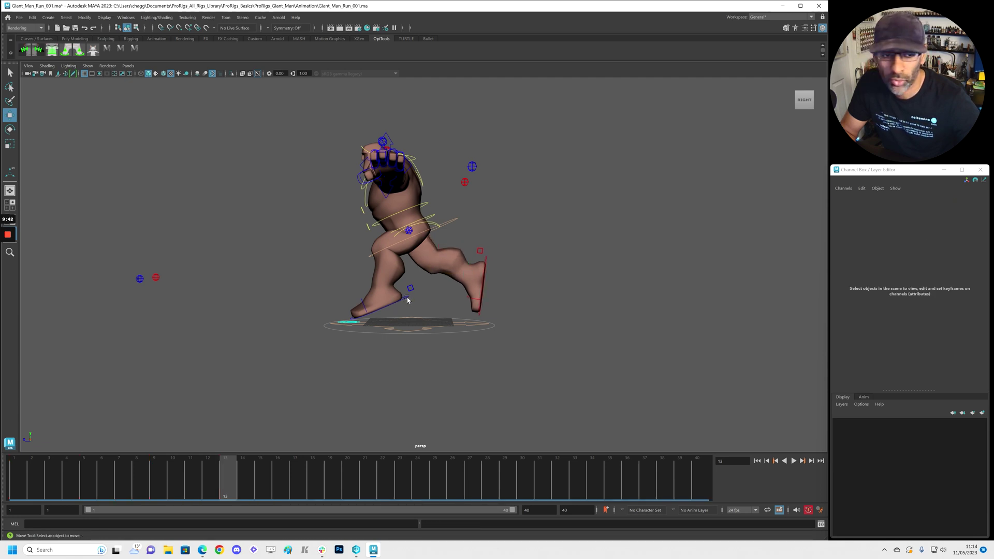
left_click(408, 300)
left_click_drag(349, 291, 336, 290)
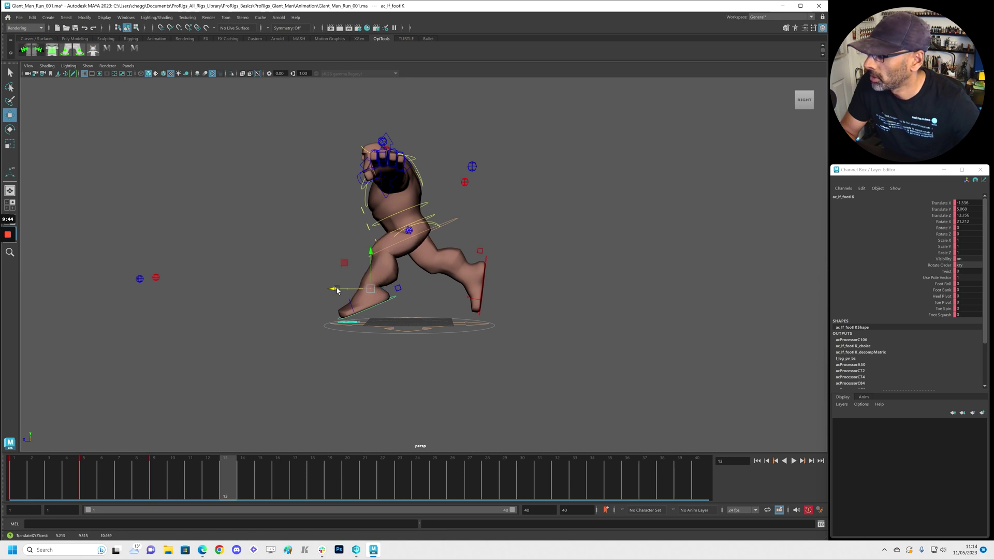
key("e")
left_click_drag(382, 256, 391, 288)
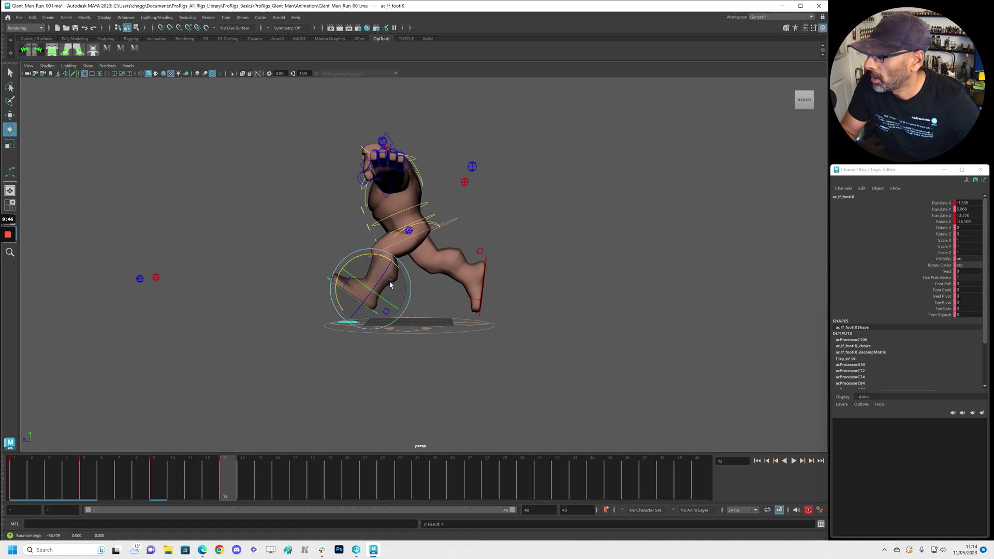
key("w")
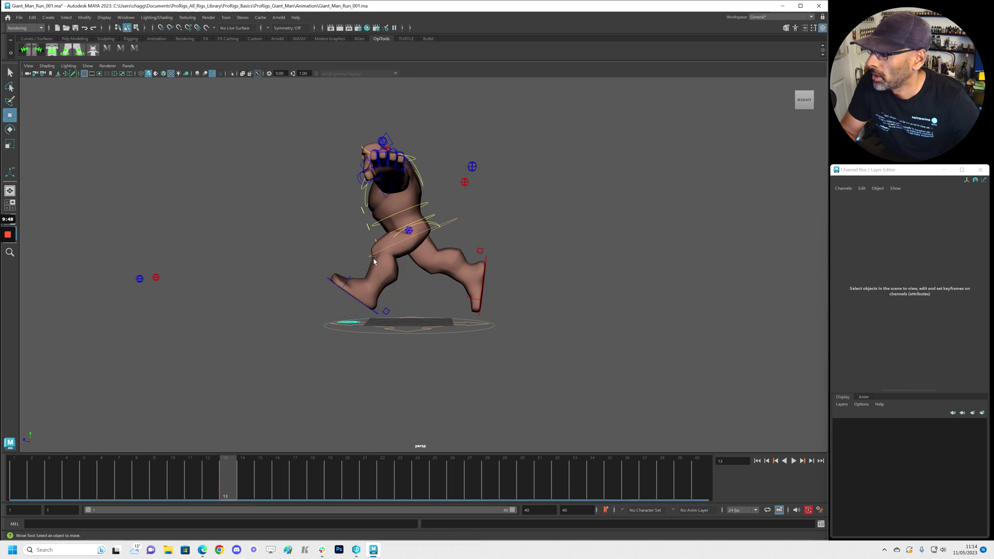
left_click_drag(374, 267, 328, 275)
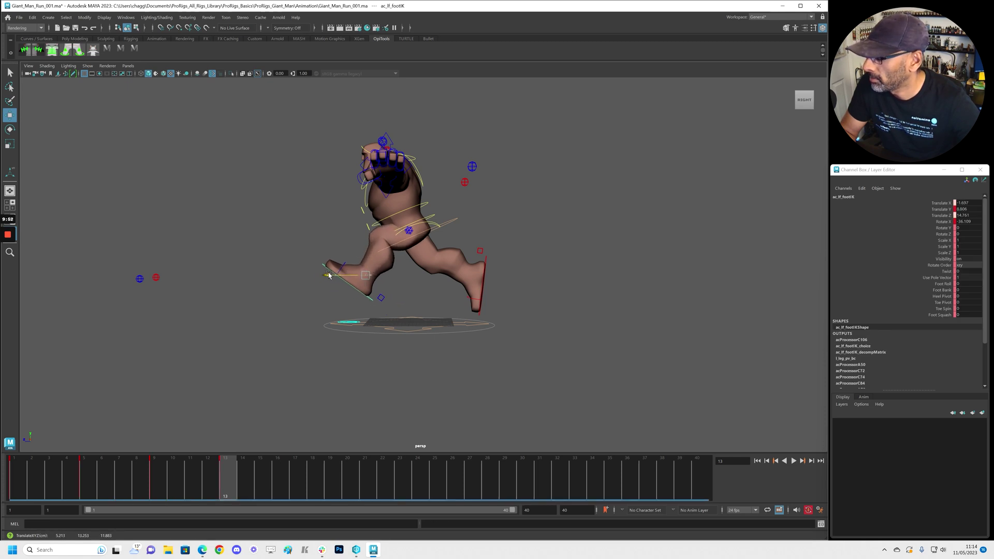
- Shift the right foot control further back to about -14.3 in Translate Z at frame 13
left_click(487, 259)
left_click(484, 261)
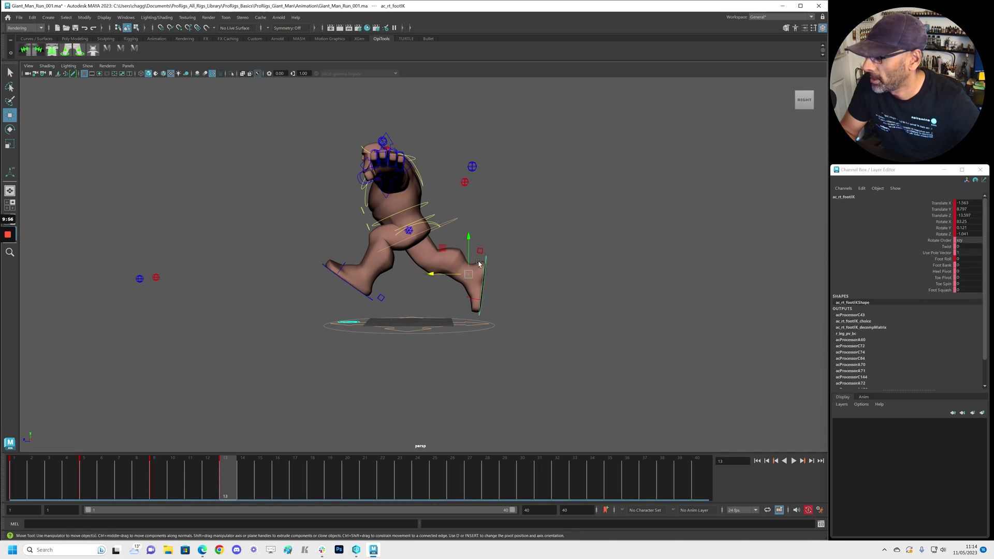
left_click_drag(431, 275, 433, 275)
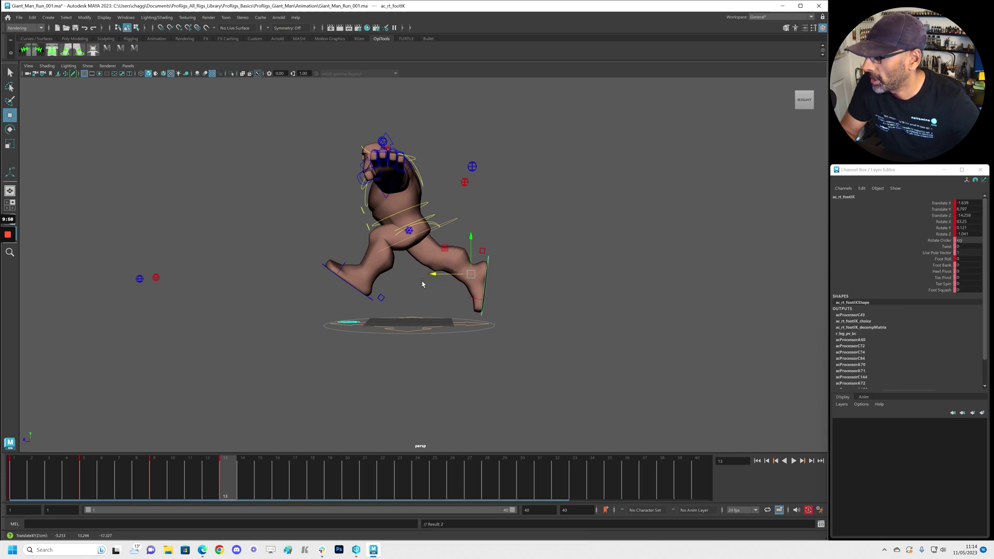
- Select all the rig controls, key them at frame 13 and play back the run
left_click_drag(279, 121, 568, 365)
left_click_drag(159, 155, 550, 346)
key("s")
key("e")
key("w")
left_click_drag(224, 480, 14, 479)
key("alt+v")
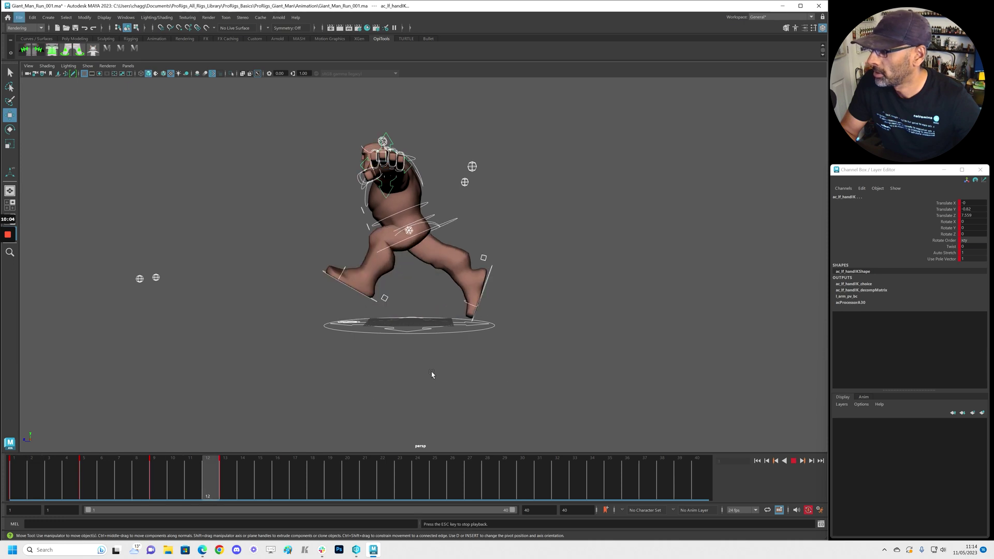
- At frame 13, raise the root and both foot controls together, bringing the right foot to about 12.3 in Translate Y, and play back the run
left_click(164, 494)
left_click(473, 231)
left_click(455, 219)
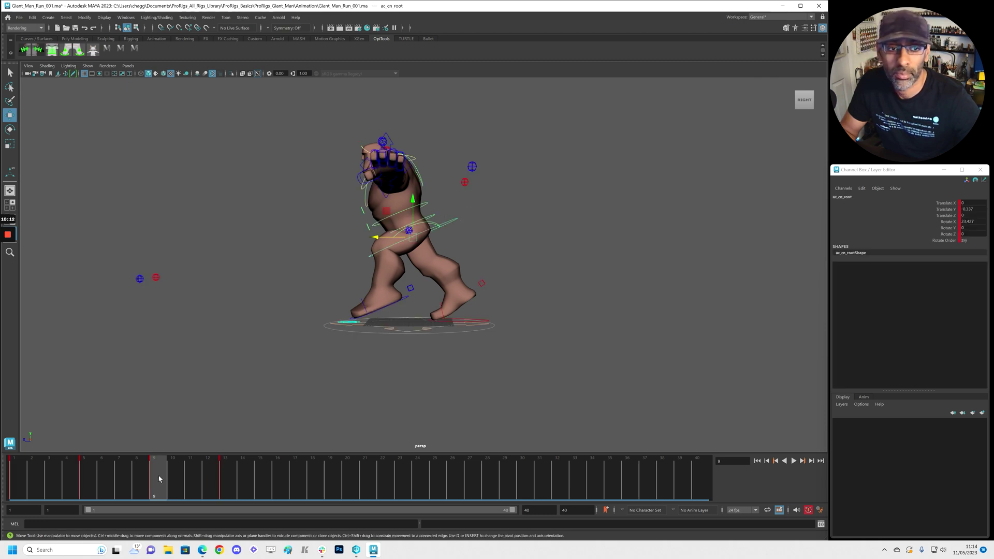
left_click(226, 477)
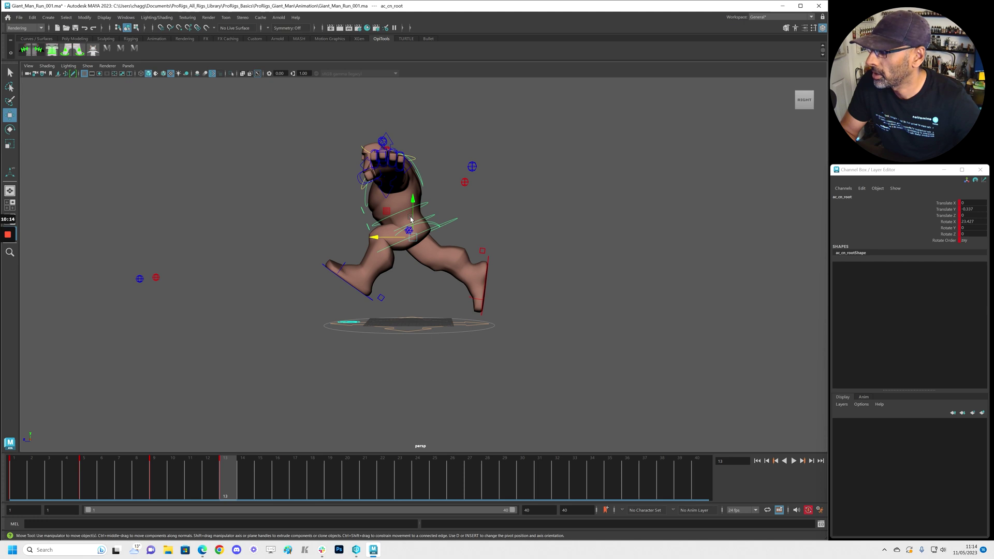
left_click(373, 299)
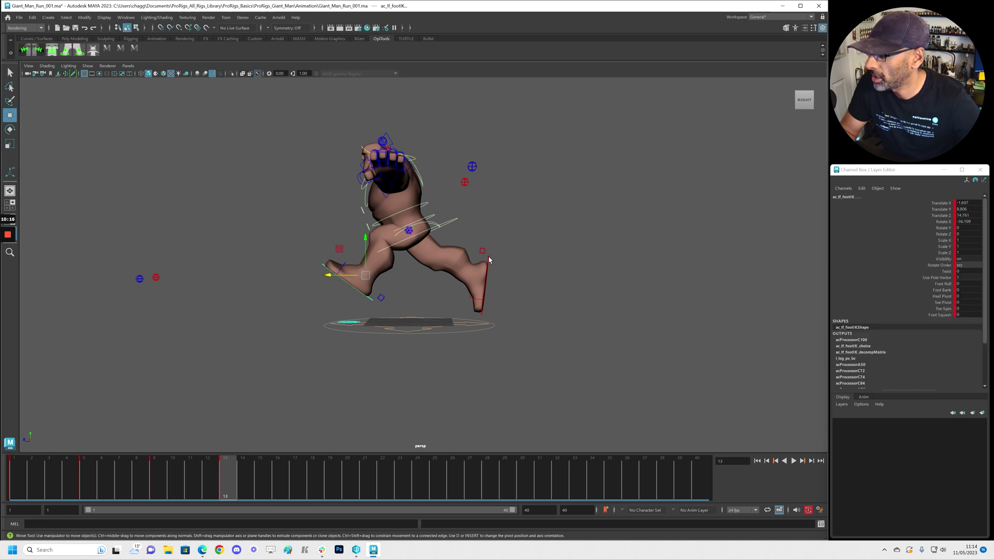
left_click(490, 260)
left_click_drag(471, 237, 475, 222)
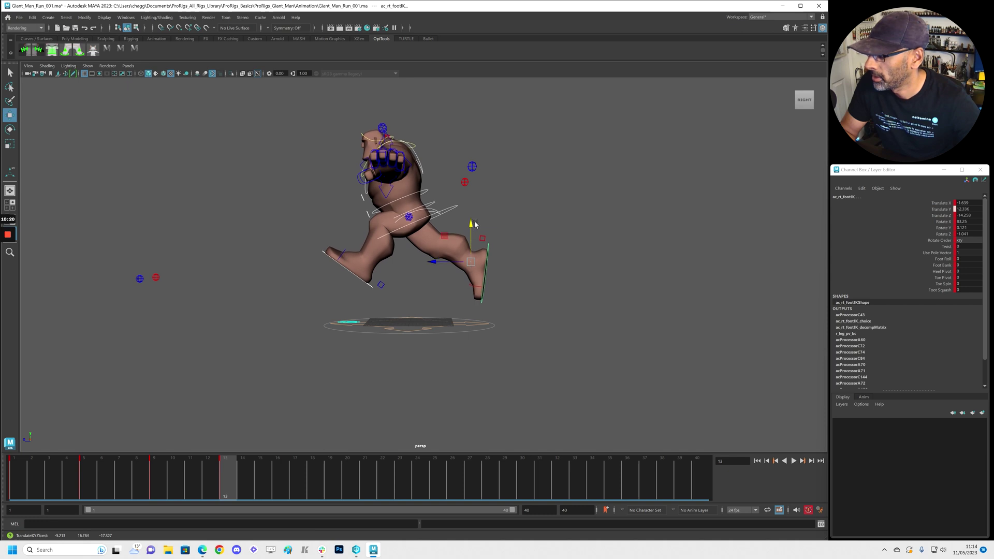
key("alt+v")
key("Escape")
- Switch both arms to FK at frame 1 by setting Ik Arm to 0 on the left and right arm settings controls
left_click(168, 490)
left_click(353, 369)
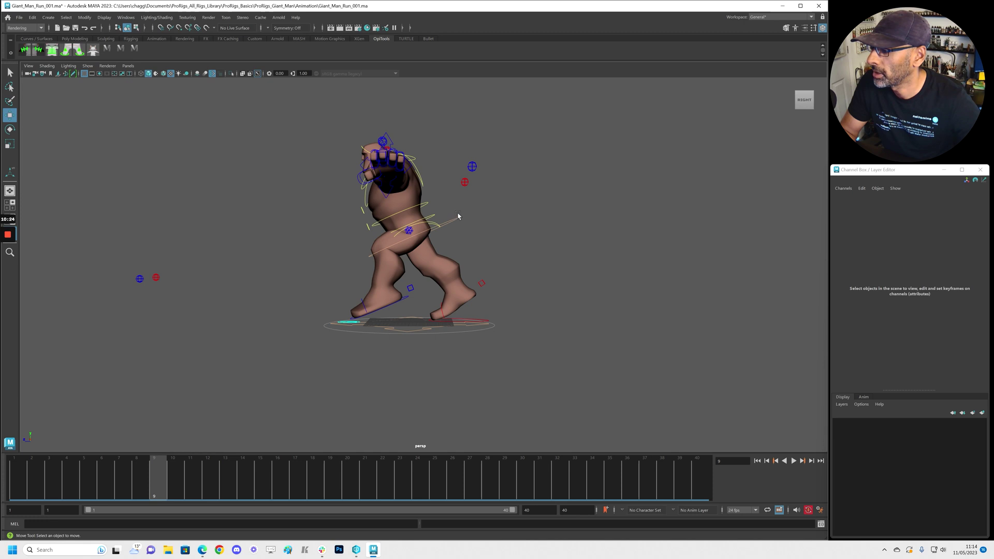
left_click(456, 221)
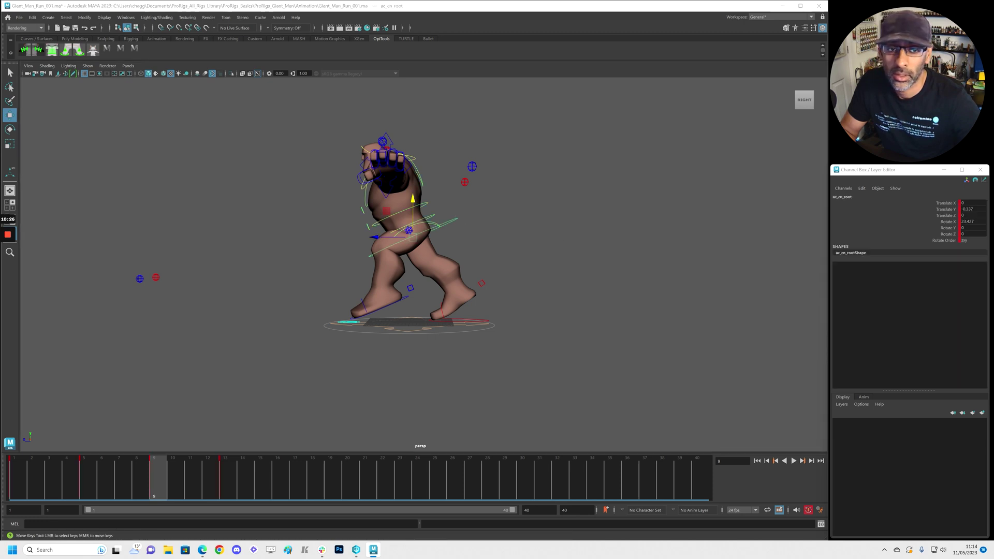
left_click_drag(557, 231, 433, 229, "alt")
left_click_drag(262, 184, 278, 203)
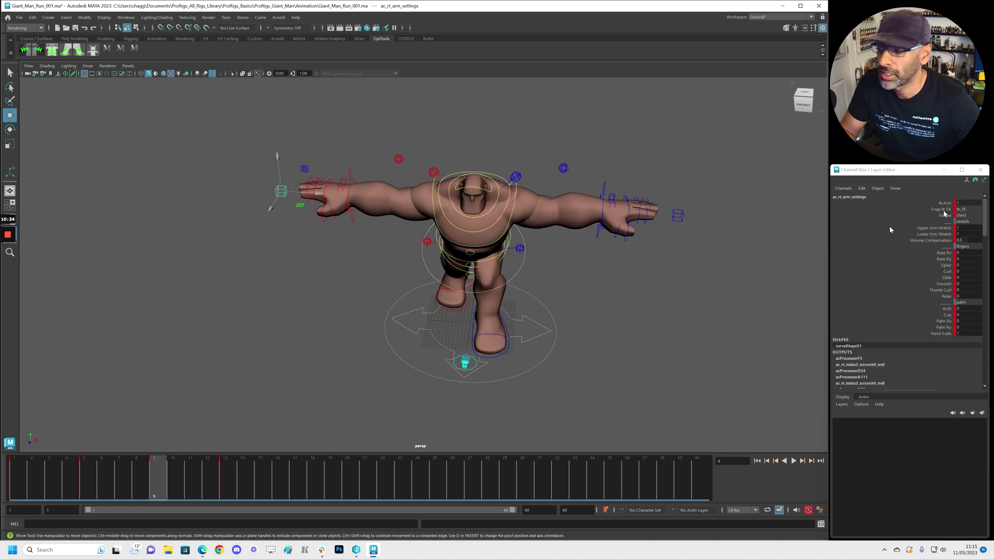
key("alt+shift+v")
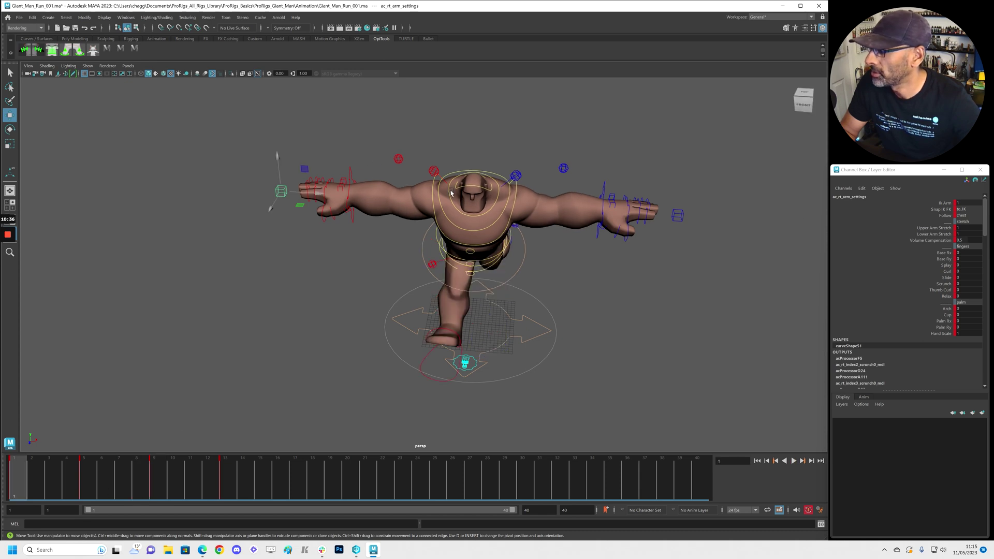
left_click(674, 214, "shift")
double_click(963, 202)
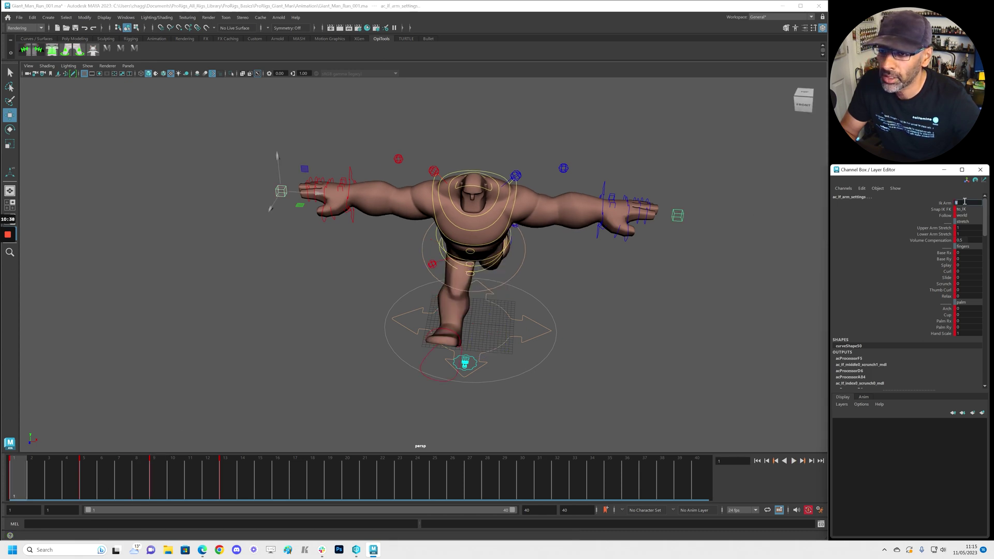
type("1")
key("Return")
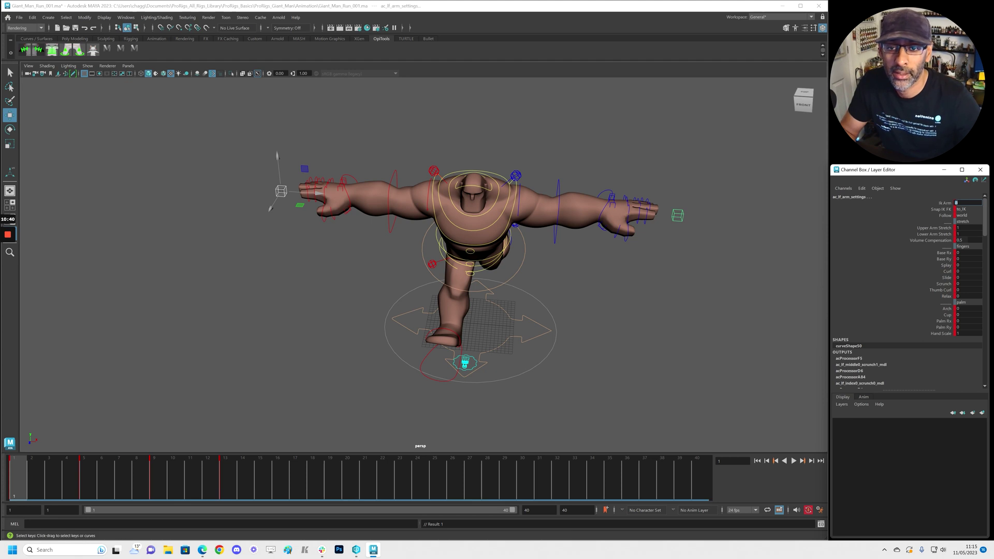
- Delete the arm settings controls' keys at frames 5, 9 and 13, and play back the run from the side
left_click_drag(993, 50, 435, 54)
right_click_drag(438, 122, 422, 160, "alt")
left_click_drag(522, 247, 522, 247)
key("Delete")
left_click_drag(455, 54, 993, 98)
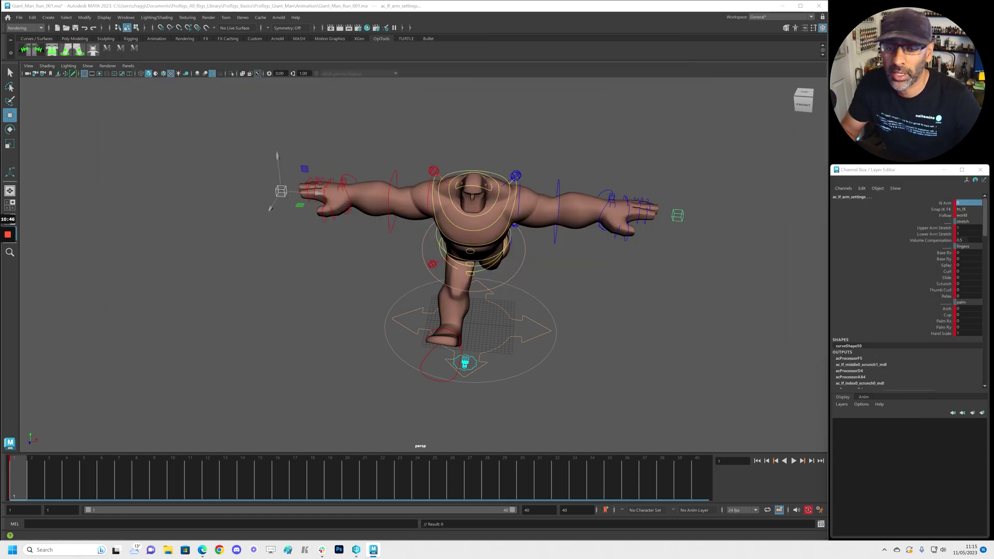
key("alt+v")
left_click_drag(412, 375, 366, 390, "alt")
key("alt+v")
key("alt+v")
key("alt+v")
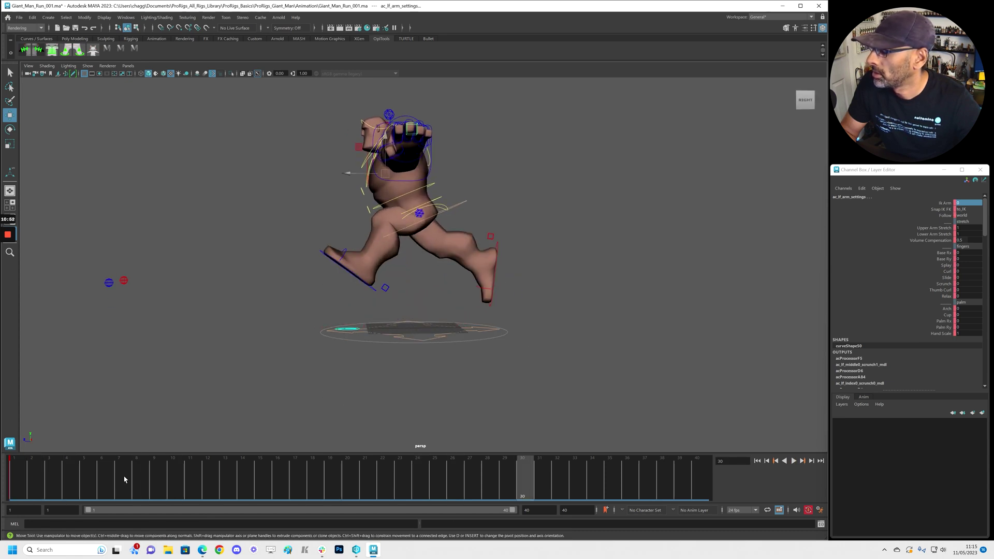
- Play back the run from a three-quarter view and return to frame 1
key("alt+v")
left_click_drag(422, 364, 377, 400, "alt")
left_click(16, 479)
key("alt+v")
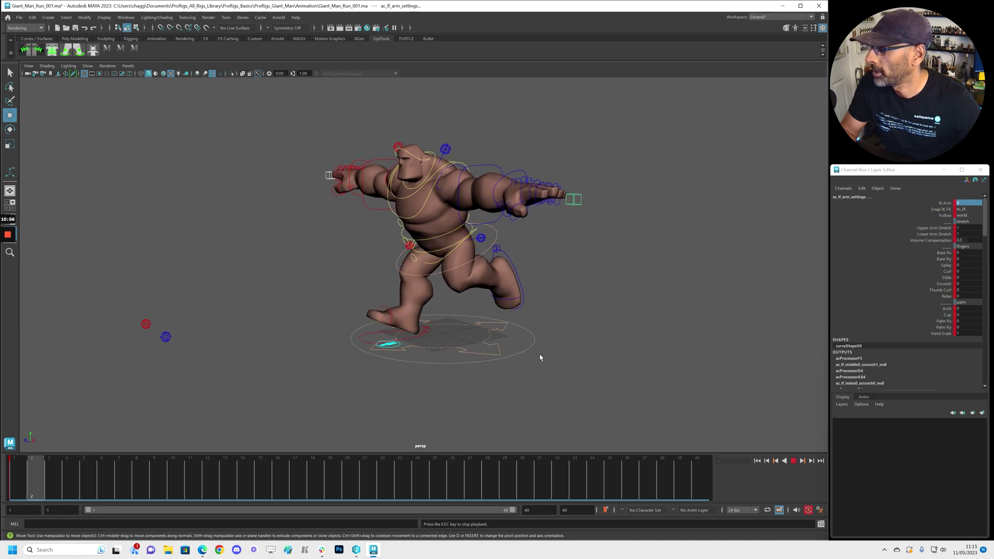
right_click_drag(540, 357, 468, 355, "alt")
key("alt+v")
left_click(15, 471)
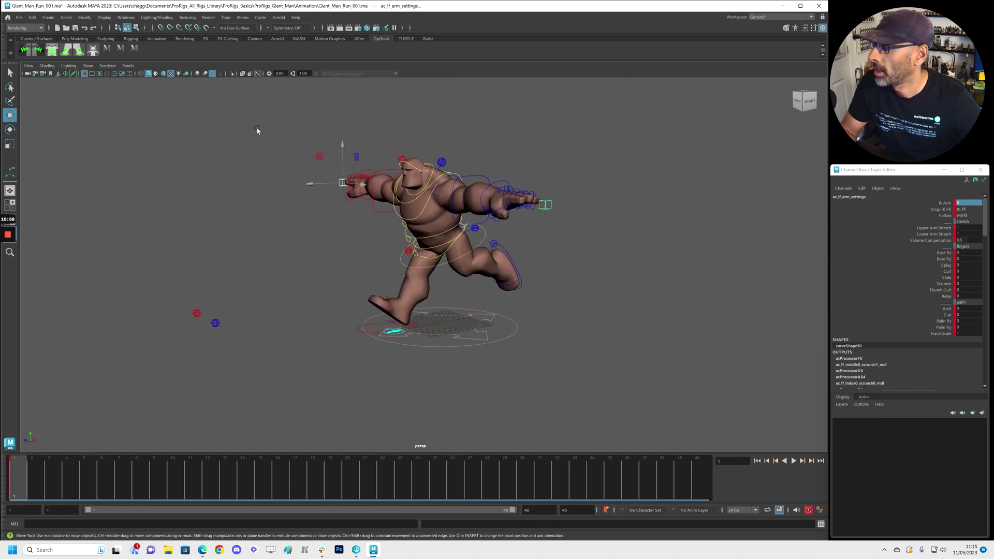
- Select all the rig controls and set their animation curves to Stepped tangents in the Graph Editor
left_click_drag(258, 129, 673, 396)
left_click_drag(993, 134, 355, 124)
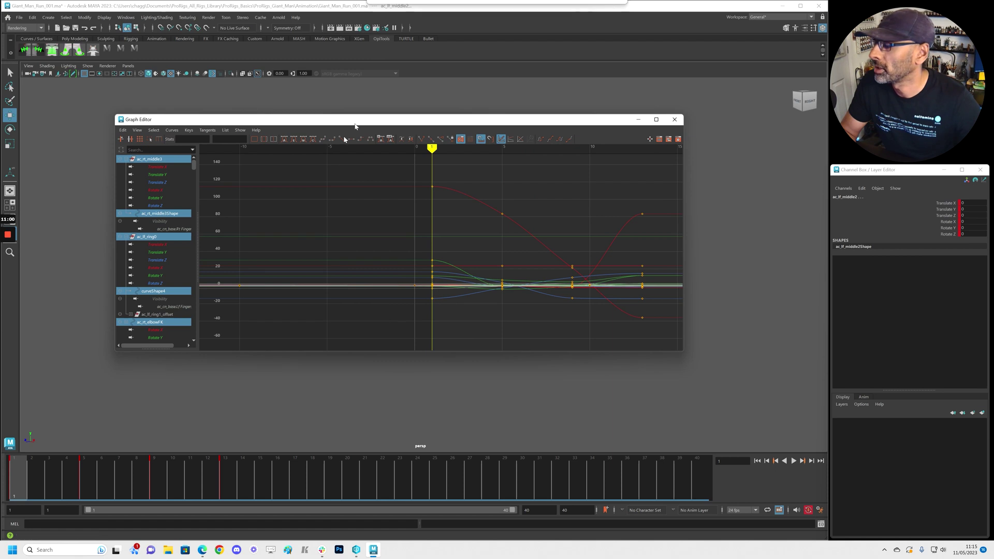
left_click(176, 131)
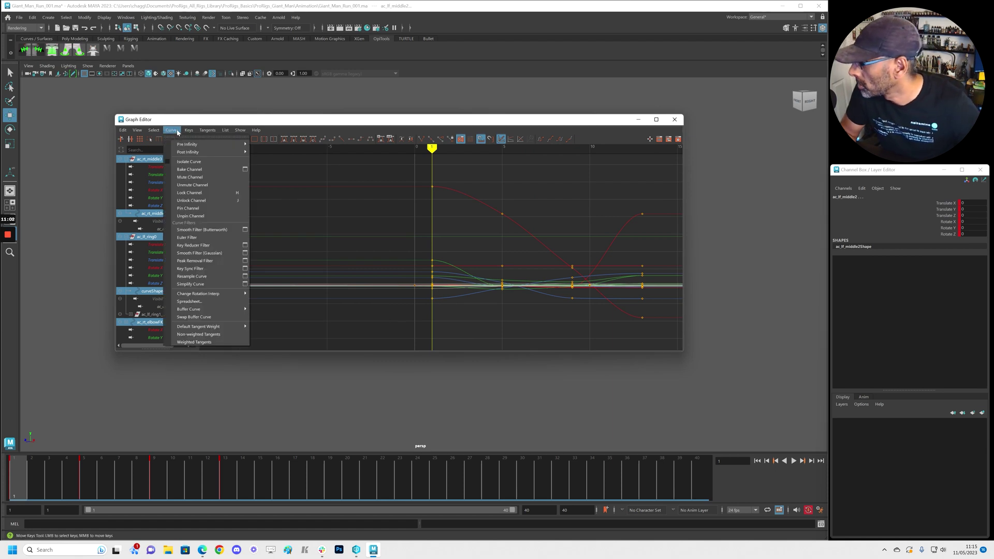
left_click(186, 131)
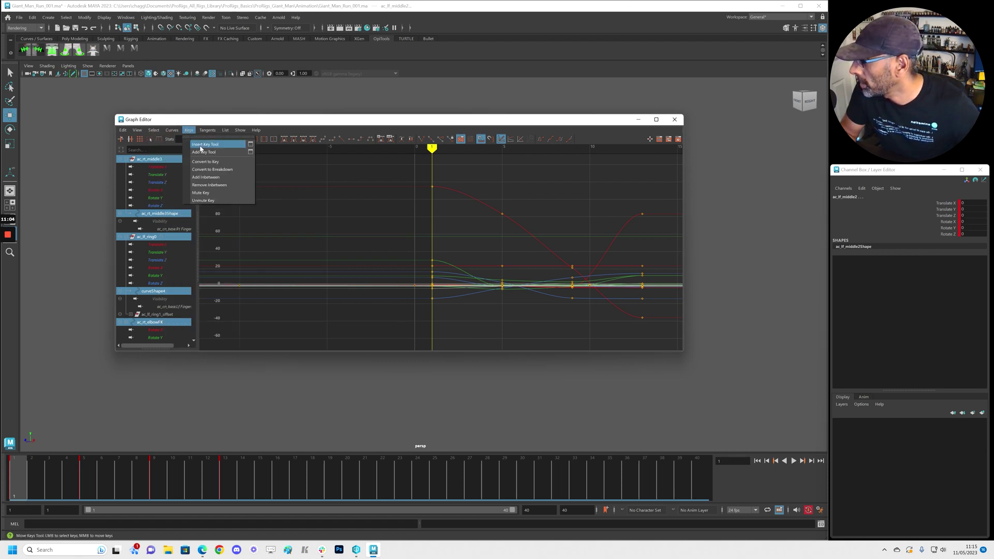
mouse_move(207, 130)
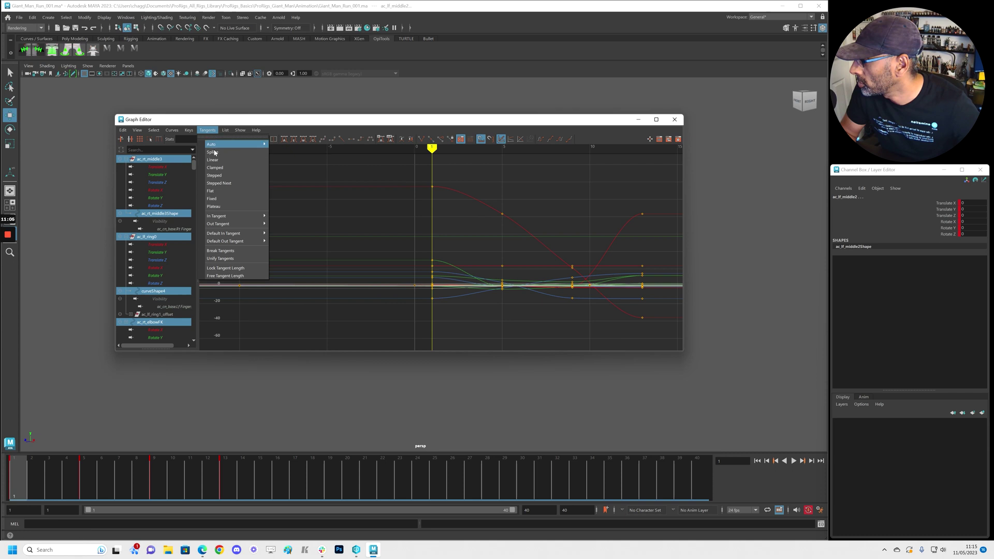
left_click(224, 177)
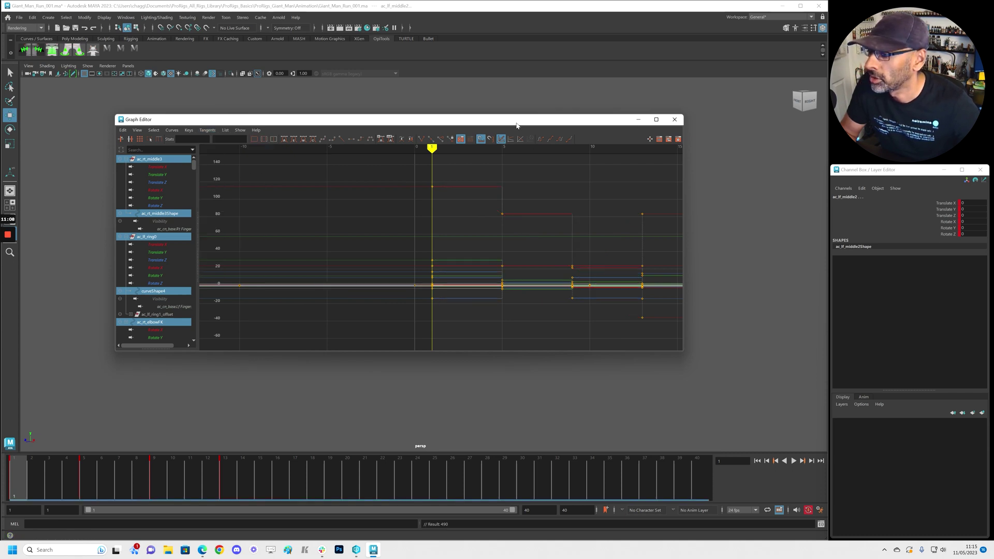
left_click_drag(516, 124, 993, 127)
- Play back the stepped poses from the front and side, and return to frame 1
key("alt+v")
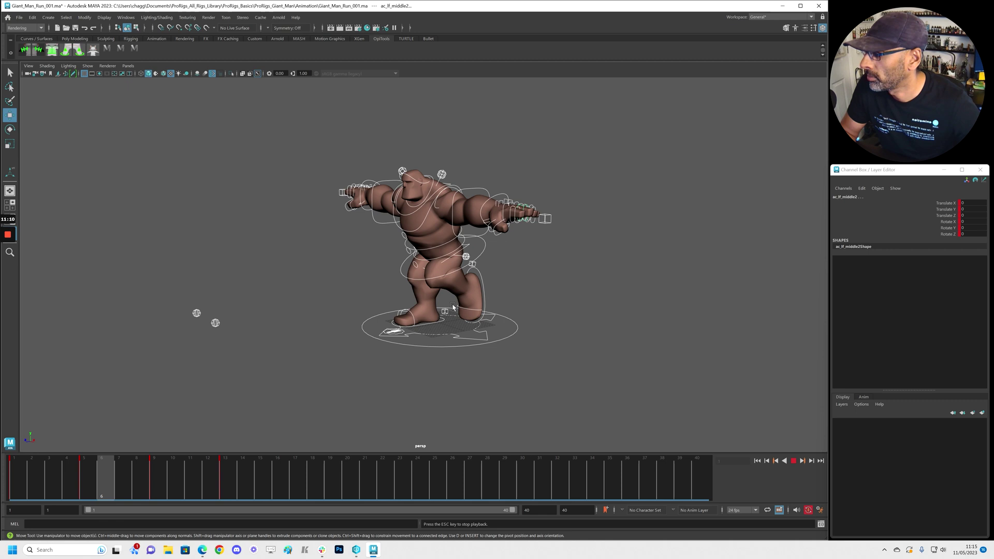
key("Escape")
left_click(15, 477)
left_click_drag(435, 339, 362, 335, "alt")
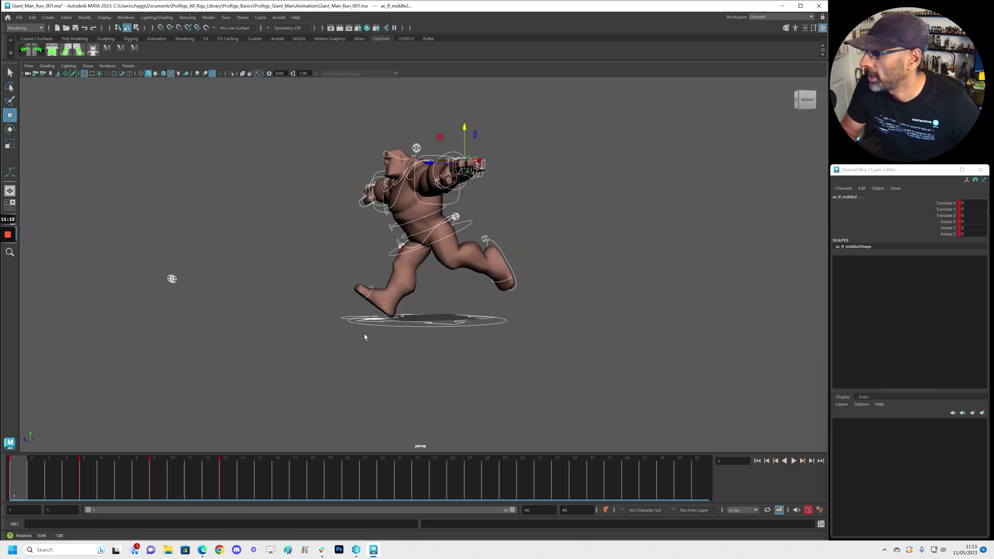
key("alt+v")
key("Escape")
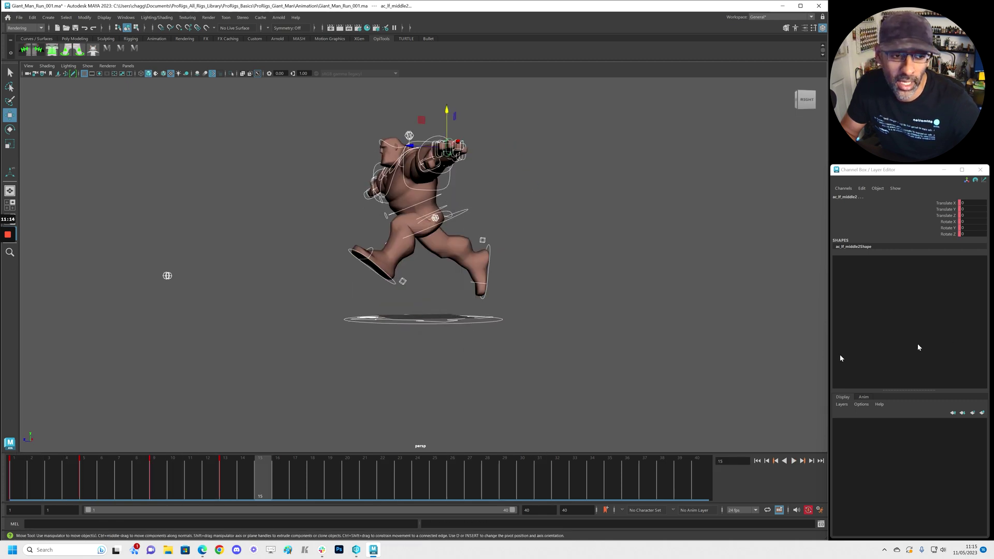
left_click_drag(194, 476, 11, 480)
left_click_drag(510, 331, 451, 331, "alt")
right_click_drag(450, 331, 515, 322, "alt")
left_click_drag(516, 323, 441, 267, "alt")
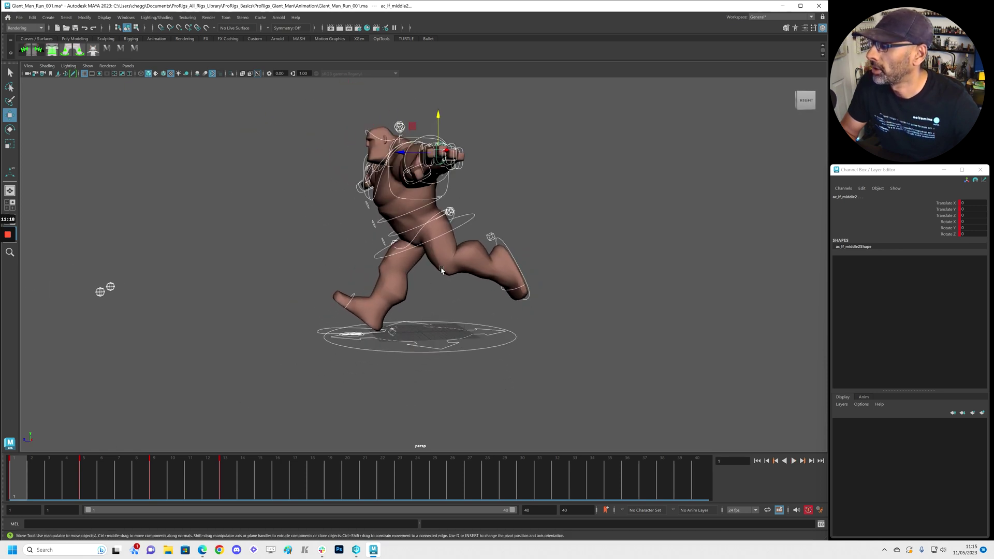
- Duplicate the MESH group in its frame 1 pose and unparent the copy from GIANT_MAN
left_click(442, 267)
left_click_drag(0, 171, 696, 146)
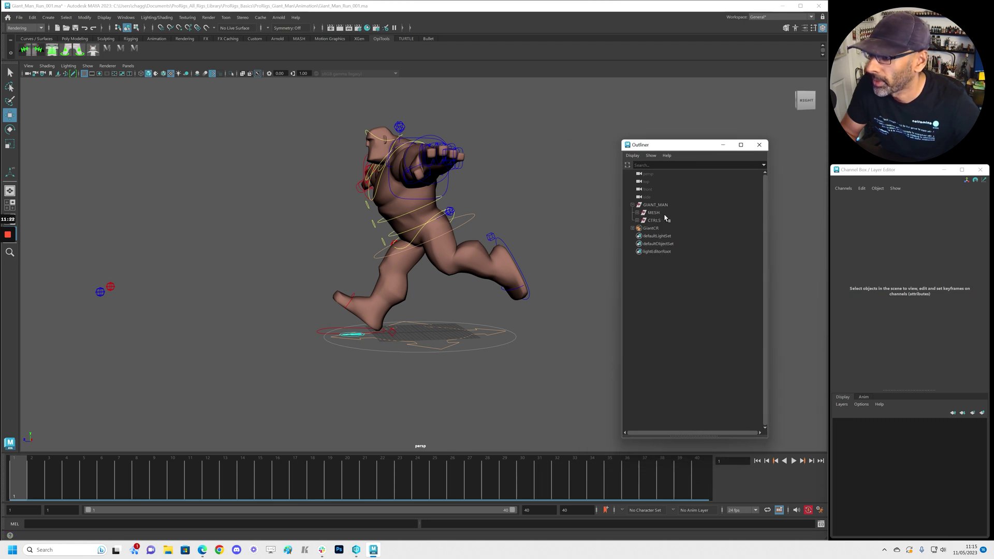
left_click(665, 213)
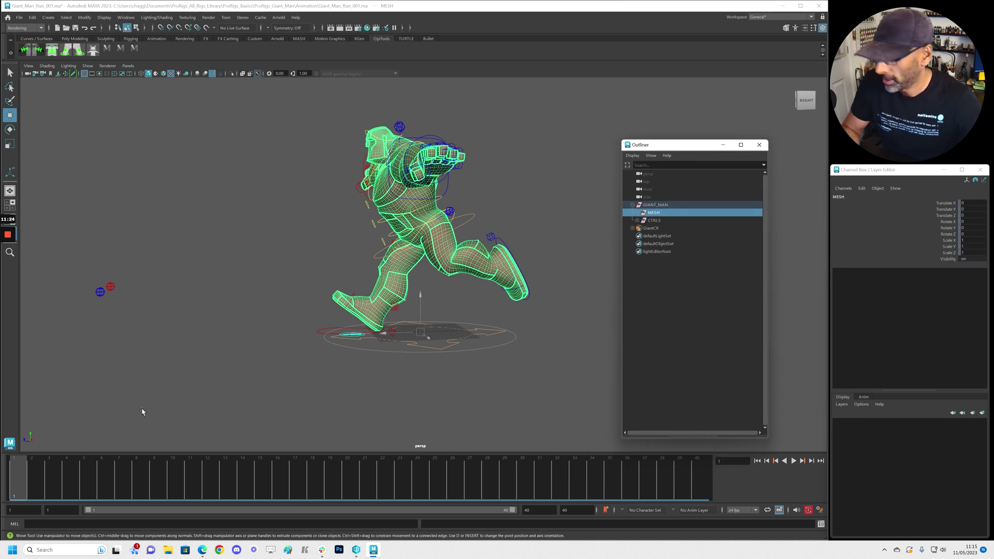
key("ctrl+d")
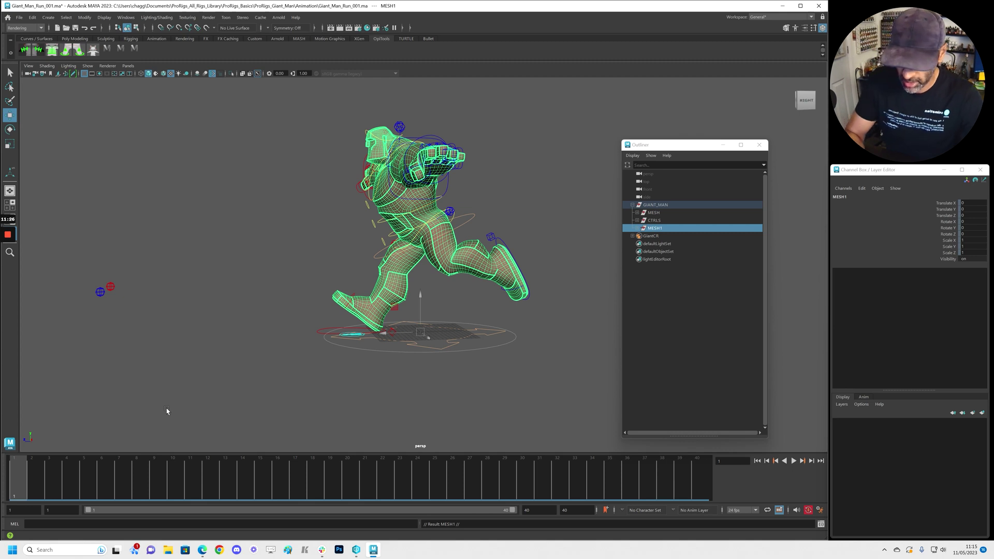
key("shift+p")
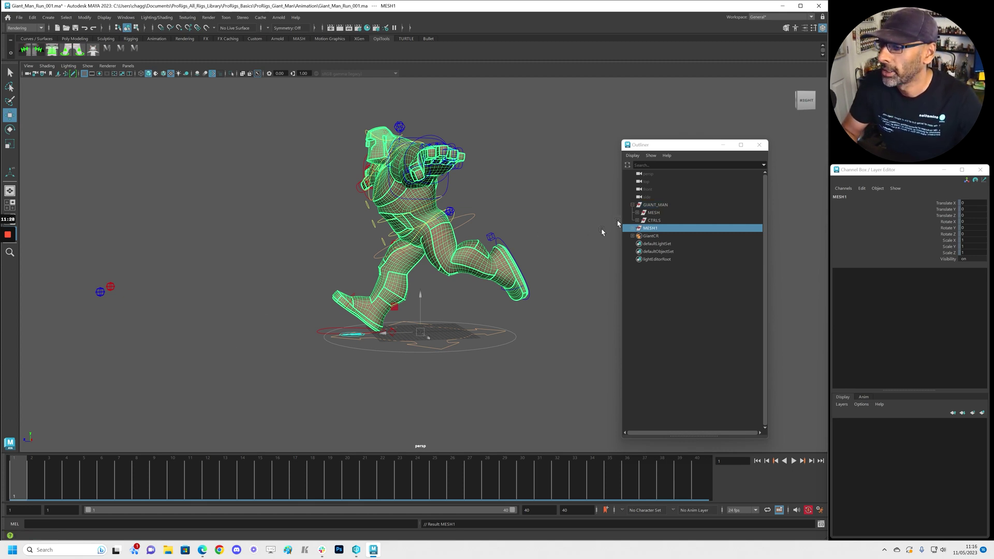
left_click(633, 206)
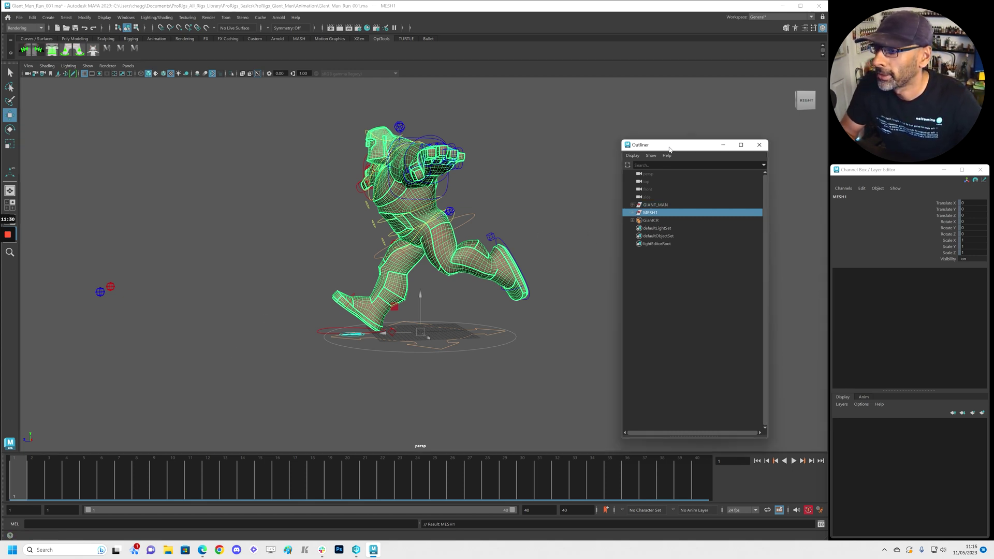
- Put the duplicated MESH1 group in a new display layer and hide that layer
left_click_drag(670, 147, 993, 155)
left_click_drag(80, 462, 14, 474)
left_click_drag(650, 275, 785, 278, "alt")
left_click_drag(993, 150, 992, 192)
left_click(983, 414)
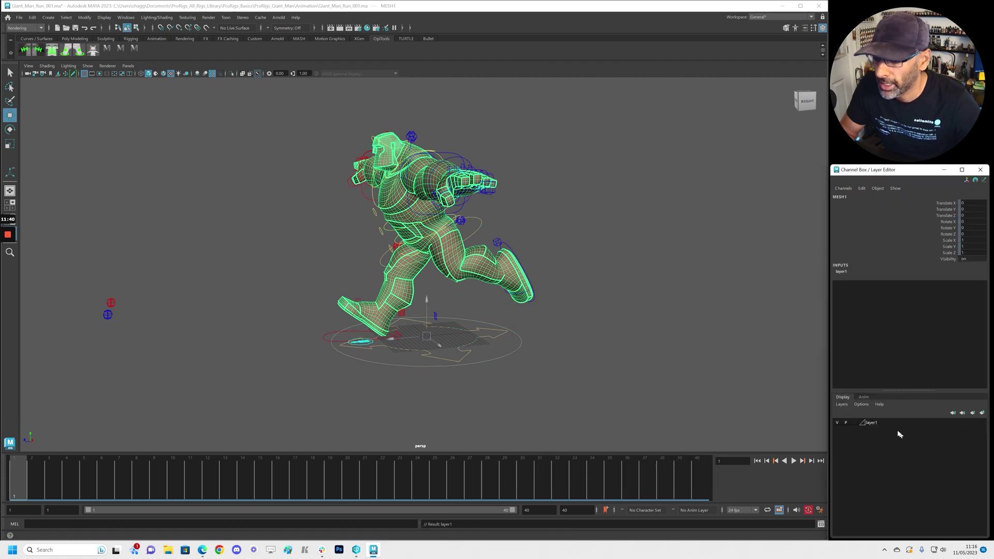
right_click(886, 426)
left_click(898, 444)
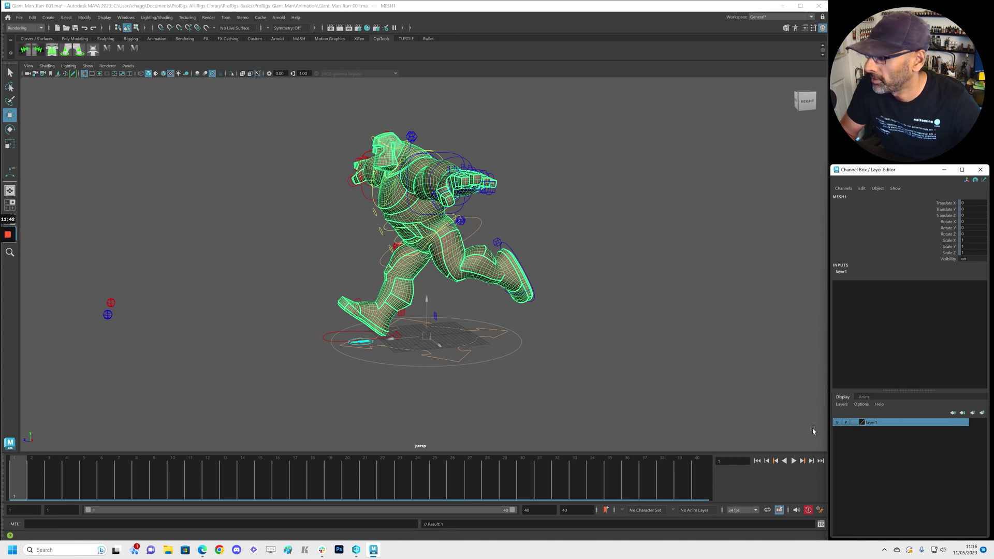
left_click(839, 425)
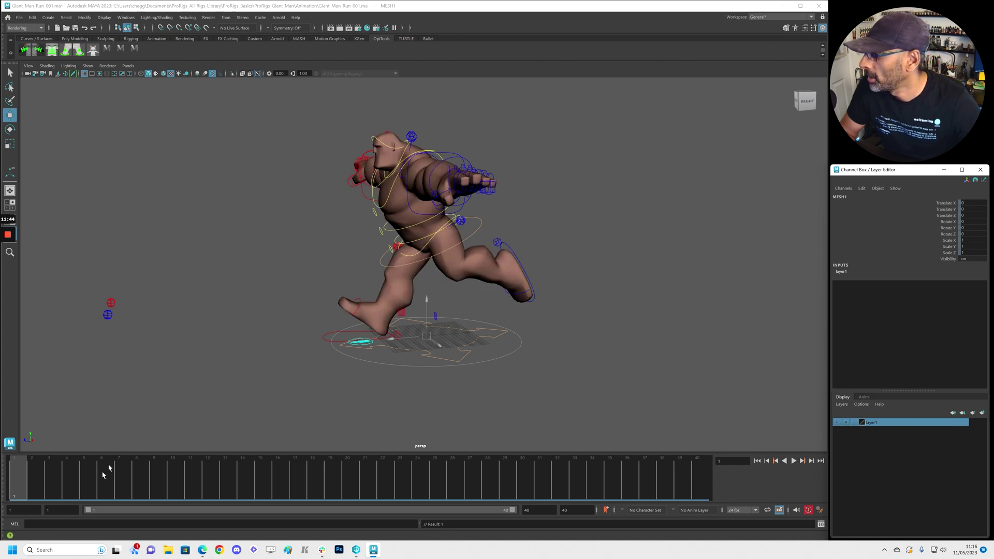
- Select all the rig controls, copy their frame 1 pose to a key at frame 17, and play back the run
left_click_drag(262, 125, 659, 396)
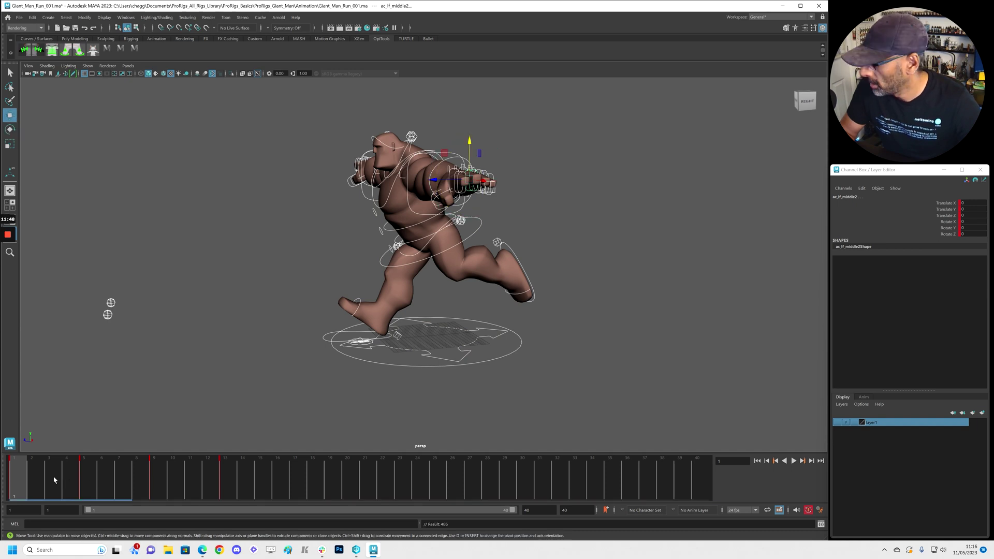
left_click(223, 478)
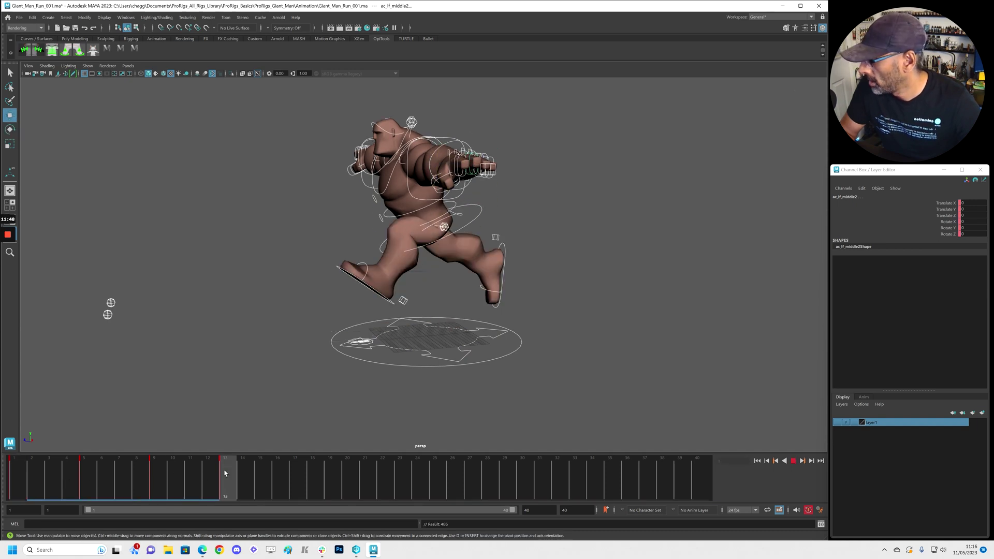
key("e")
key("w")
left_click_drag(224, 477, 303, 480)
key("e")
key("alt+v")
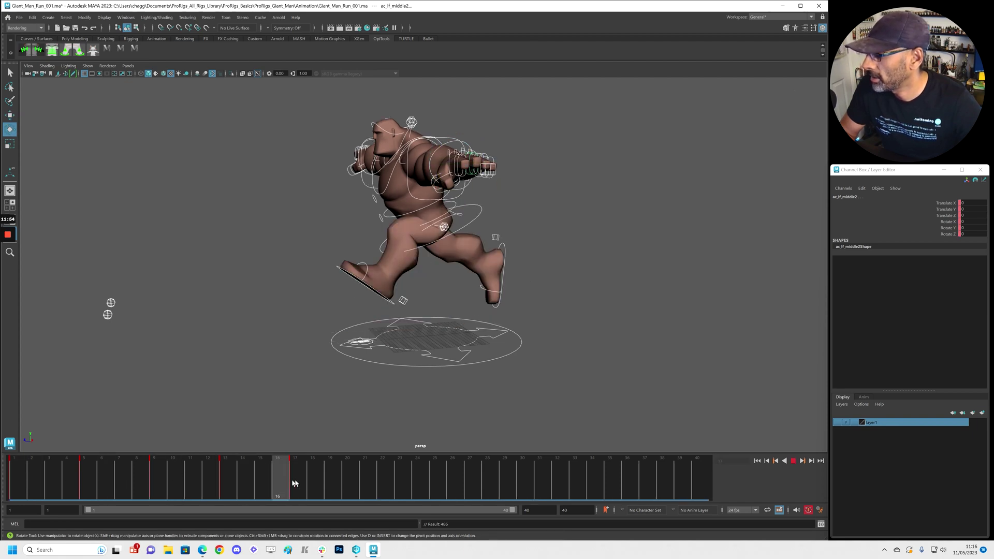
key("alt+v")
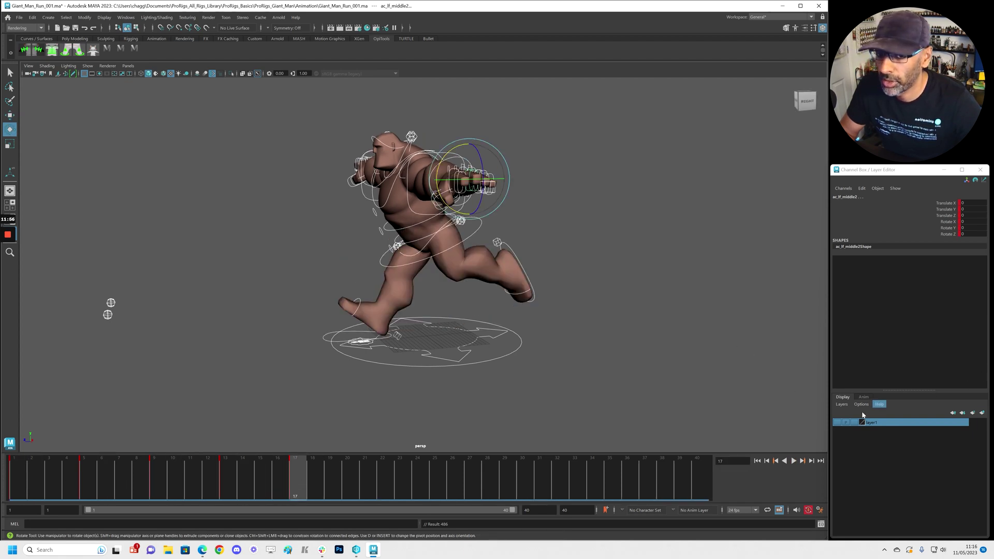
- Show layer1, and at frame 17 bring the left foot control forward to about 15 in Translate Z and -26 in Rotate X
left_click(838, 423)
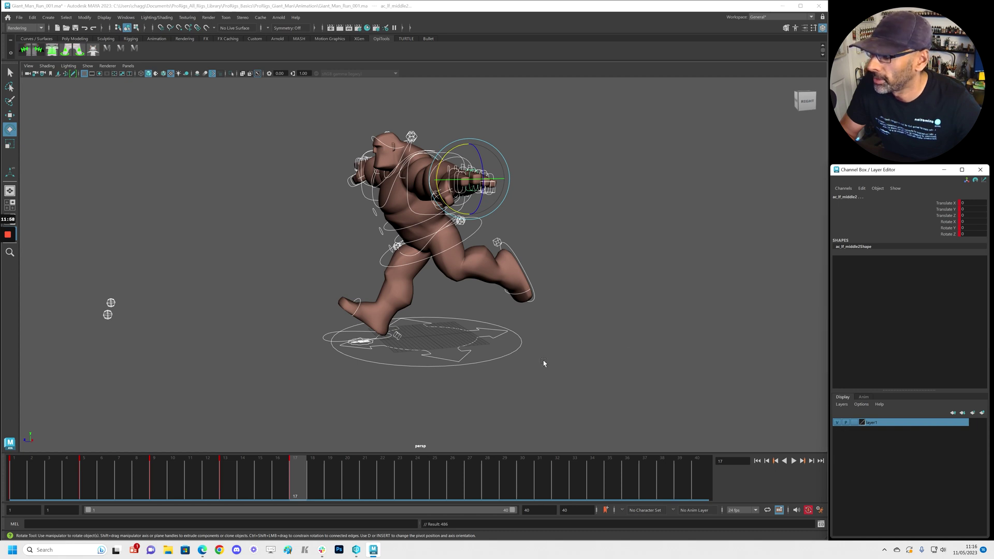
left_click_drag(544, 364, 524, 360, "alt")
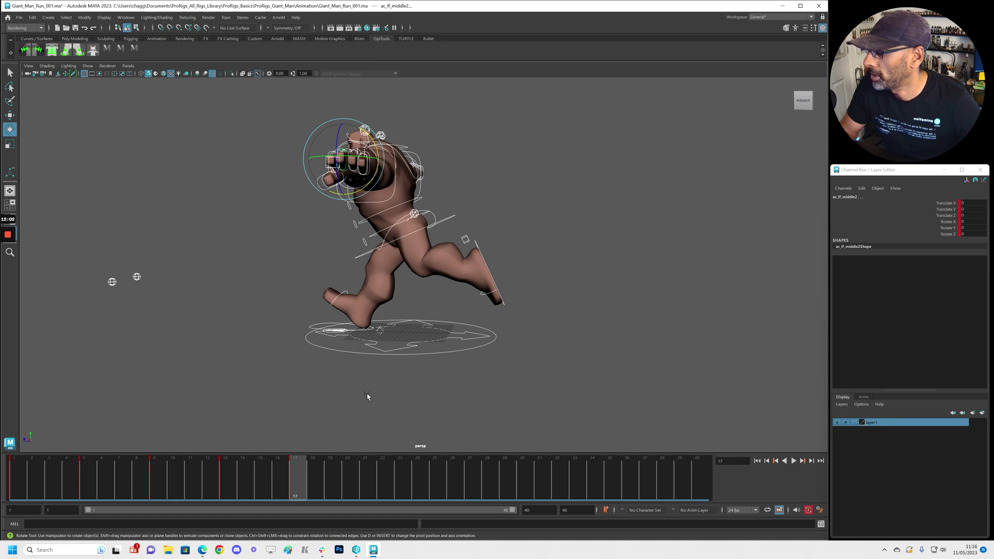
left_click_drag(367, 395, 372, 395, "alt")
left_click(477, 245)
key("w")
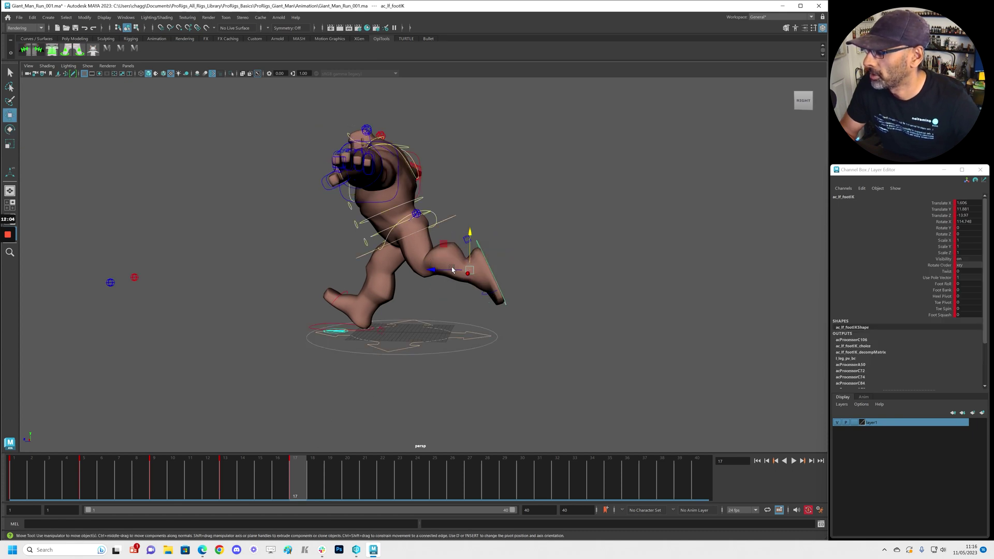
left_click_drag(404, 275, 366, 275)
key("e")
left_click_drag(429, 251, 318, 270)
key("w")
key("e")
left_click_drag(384, 257, 379, 301)
key("space")
key("space")
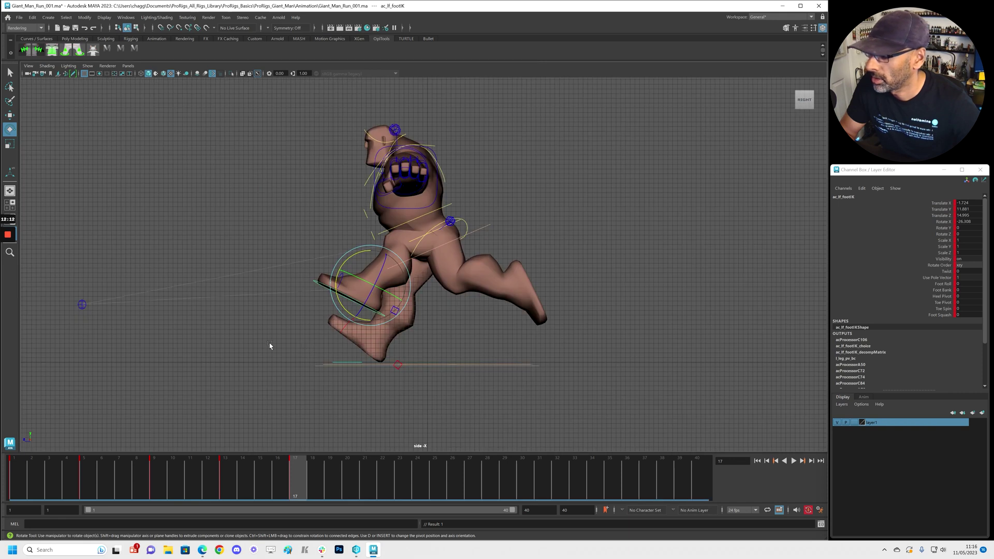
- Match the left foot to the reference mesh's planted front foot, at about 1.0 in Translate Y, 13.3 in Translate Z and -37 in Rotate X
right_click_drag(271, 347, 386, 335, "alt")
middle_click_drag(386, 335, 413, 326, "alt")
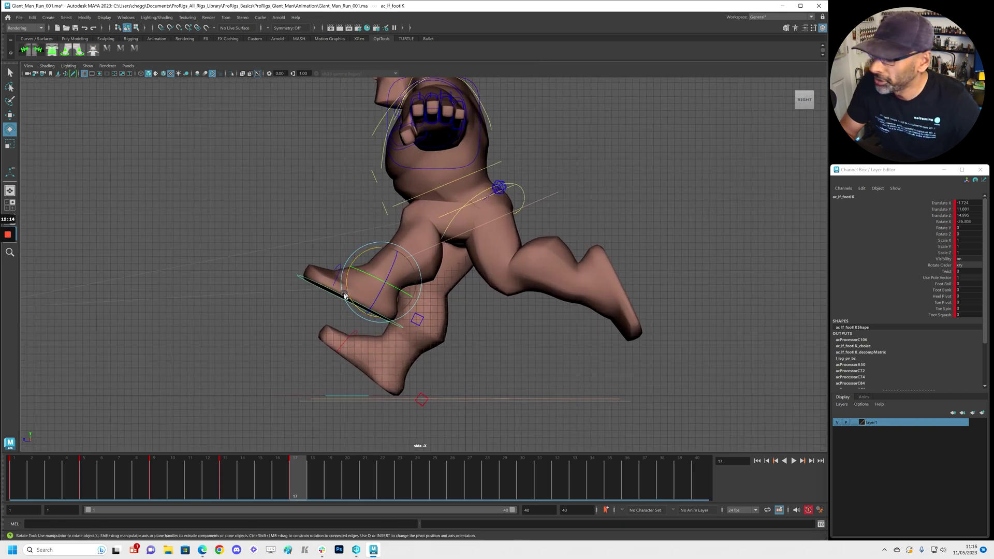
left_click_drag(347, 294, 346, 306)
key("w")
left_click_drag(379, 251, 380, 312)
mouse_move(342, 347)
left_mouse_down()
mouse_move(364, 348)
mouse_move(354, 348)
left_mouse_up()
left_click_drag(393, 312, 393, 321)
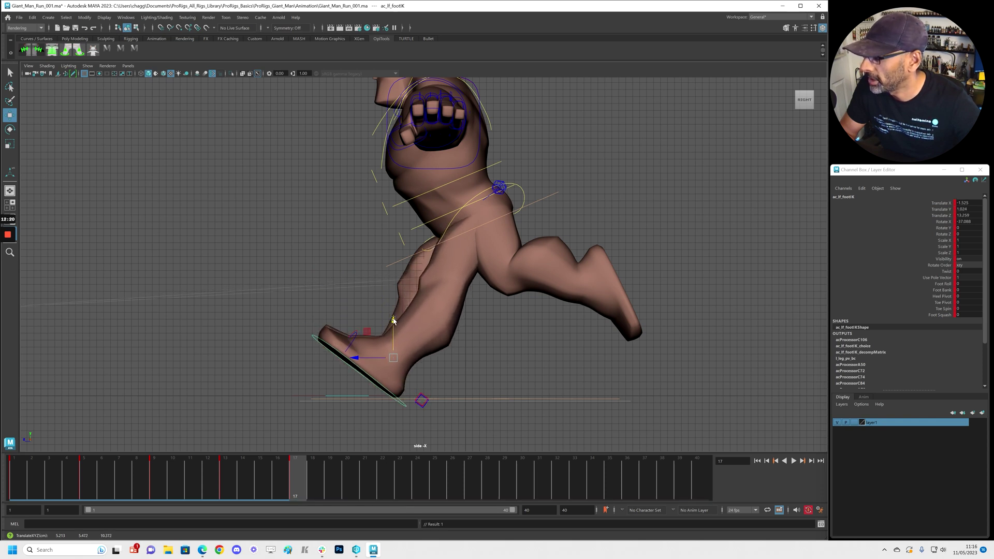
- Select the right foot control and move it back behind the body to about -10.4 in Translate Z
key("space")
key("space")
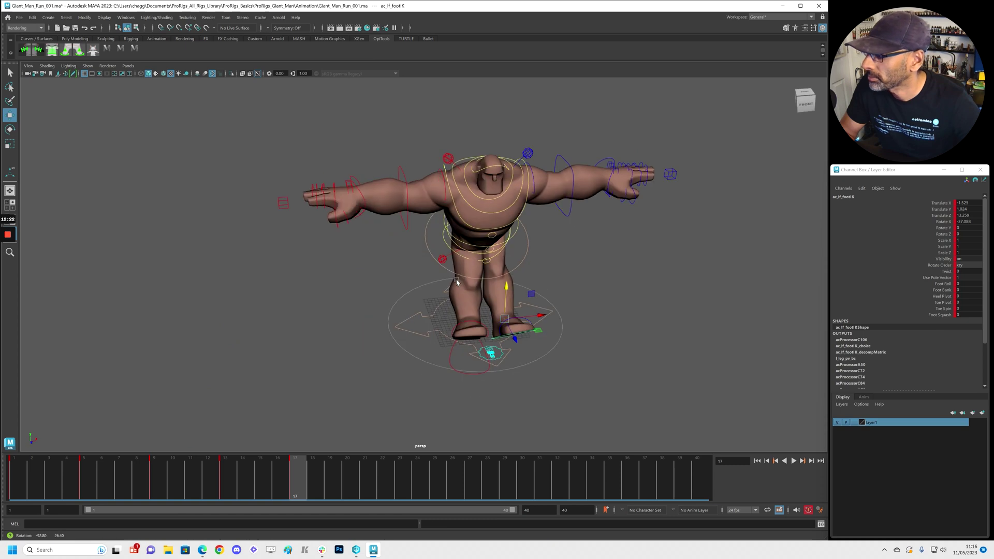
left_click_drag(510, 311, 468, 328, "alt")
right_click_drag(468, 328, 630, 365, "alt")
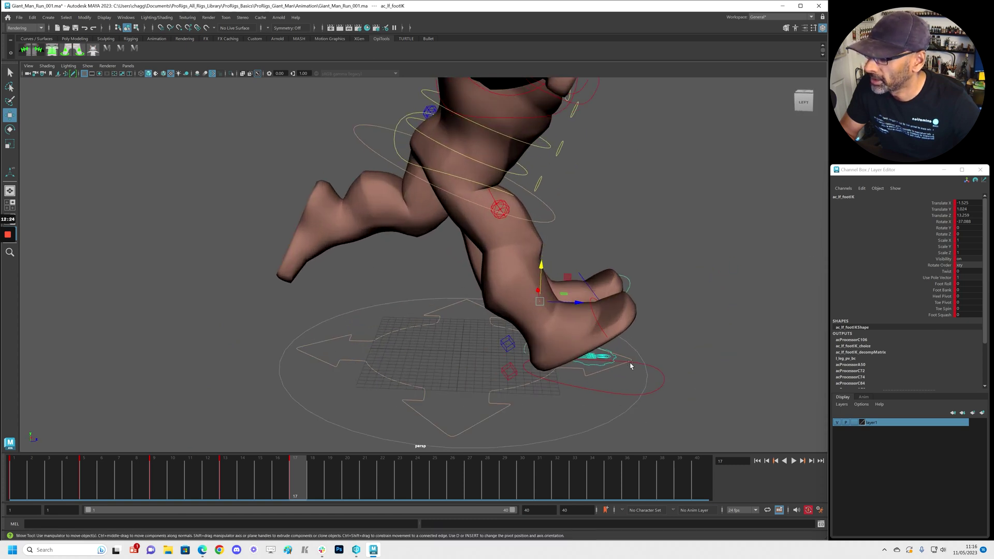
left_click(592, 392)
key("space")
key("space")
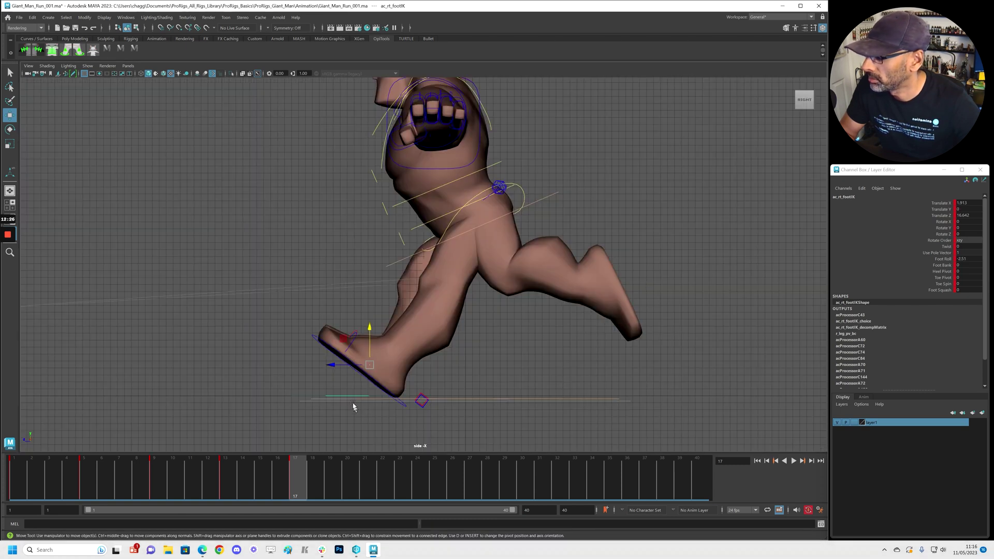
left_click_drag(332, 366, 521, 366)
key("e")
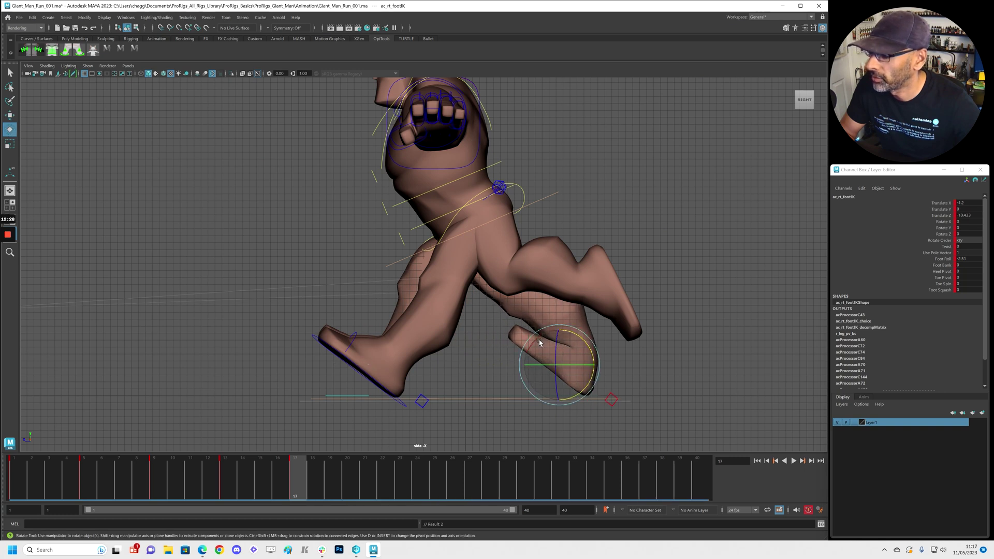
- Rotate the right foot to match the reference mesh's trailing foot, at about 10 in Translate Y and -16.5 in Translate Z, and check it from the front
left_click_drag(597, 340, 564, 296)
key("w")
key("e")
left_click_drag(628, 278, 574, 277)
key("space")
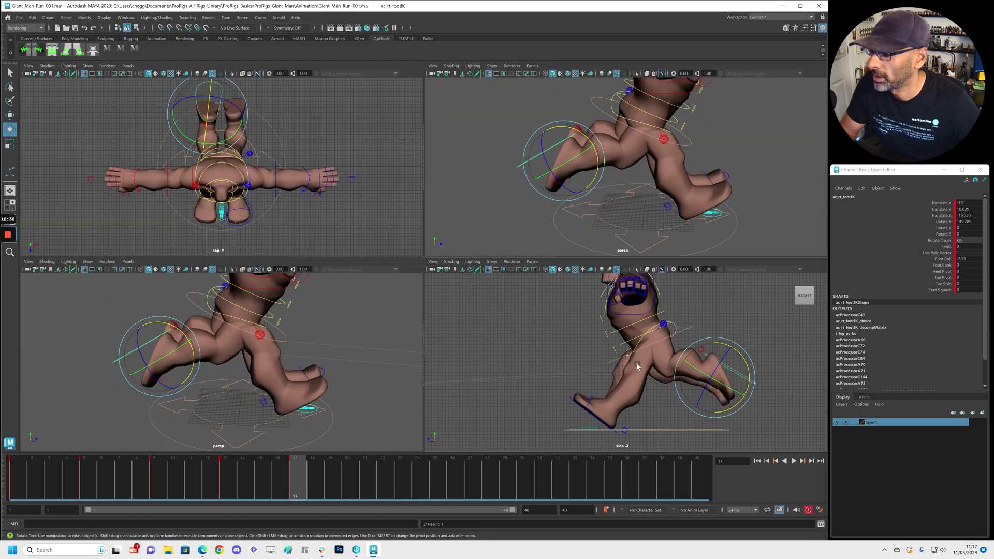
key("space")
left_click_drag(619, 182, 561, 220, "alt")
right_click_drag(562, 220, 425, 247, "alt")
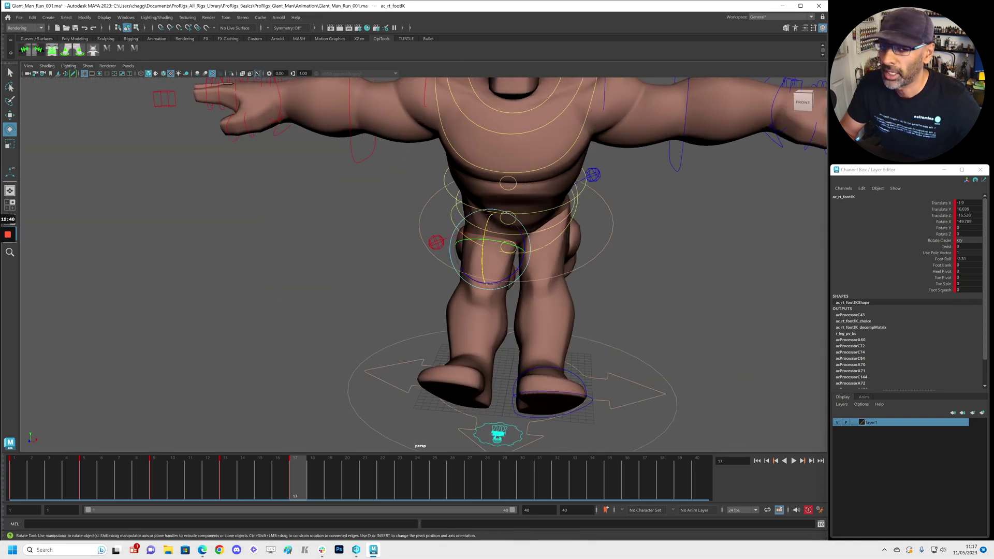
- Delete the reference mesh overlapping the giant man rig at frame 17 and check the pose from the side
left_click(479, 321)
key("Delete")
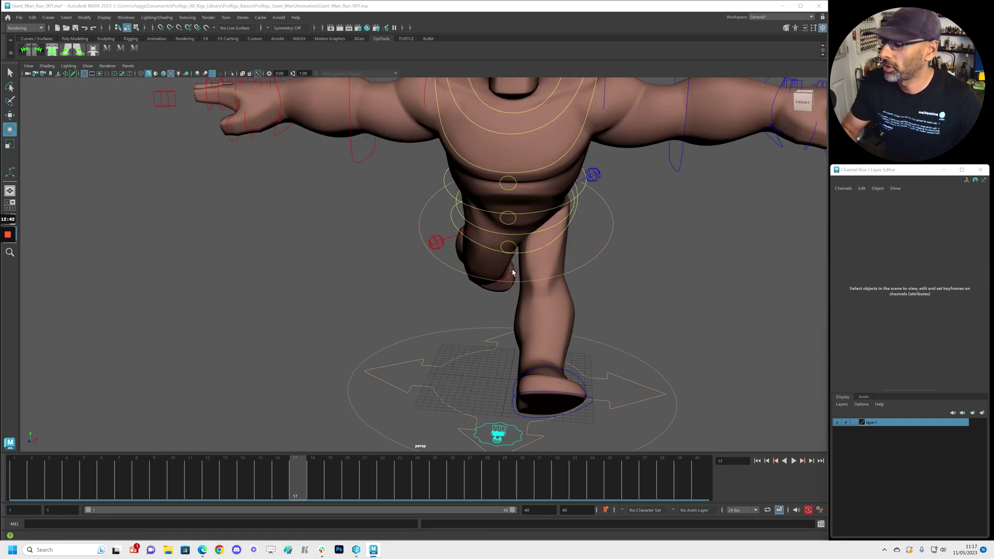
scroll(513, 272, "down", 5)
left_click_drag(513, 272, 456, 278, "alt")
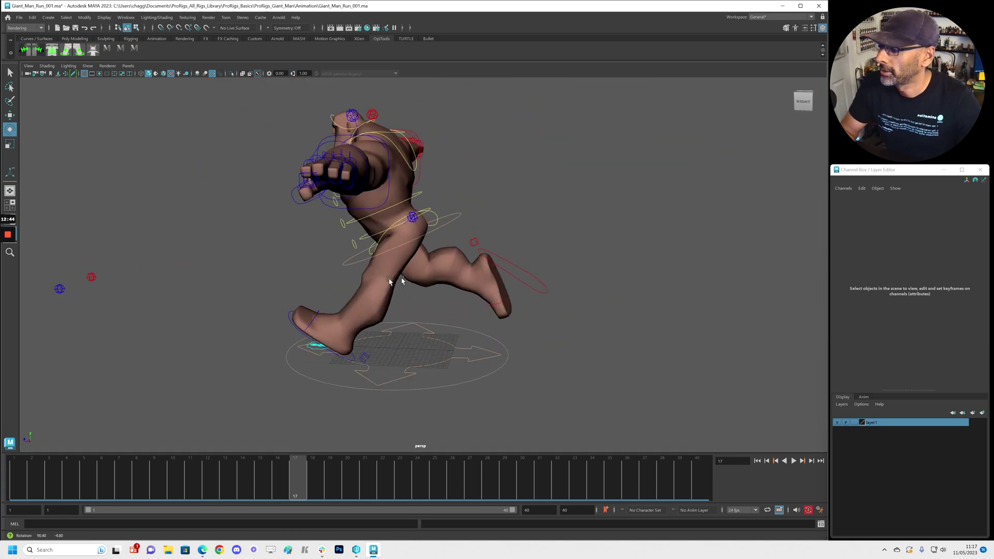
- Counter-rotate the hips control at frame 17 to about -27.7 in Rotate Y and -2.4 in Rotate Z
left_click(493, 250)
scroll(585, 290, "up", 5)
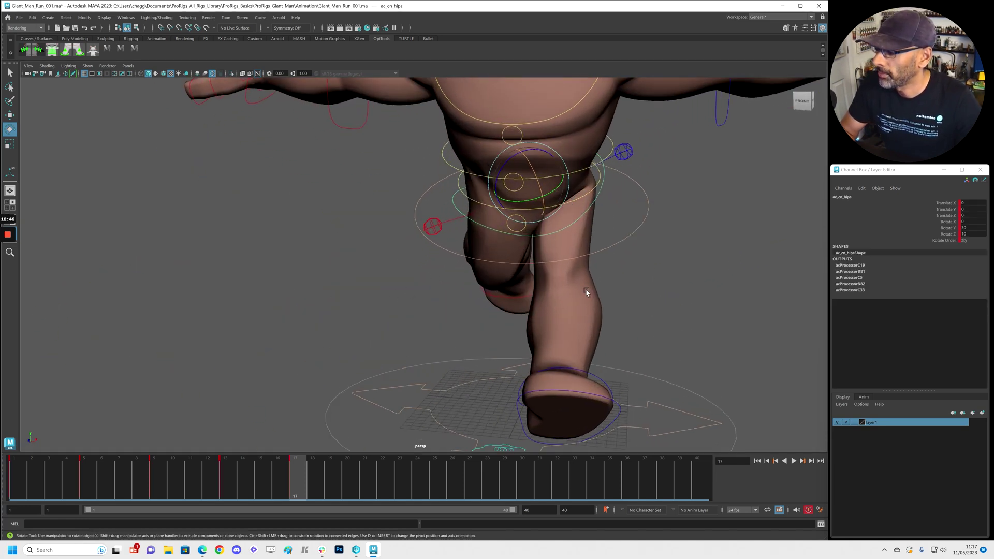
middle_click_drag(588, 286, 485, 314, "alt")
mouse_move(468, 229)
left_mouse_down("alt")
mouse_move(409, 232)
mouse_move(456, 230)
left_mouse_up("alt")
left_click(932, 223)
left_click_drag(455, 313, 514, 300, "alt")
left_click_drag(466, 225, 428, 228)
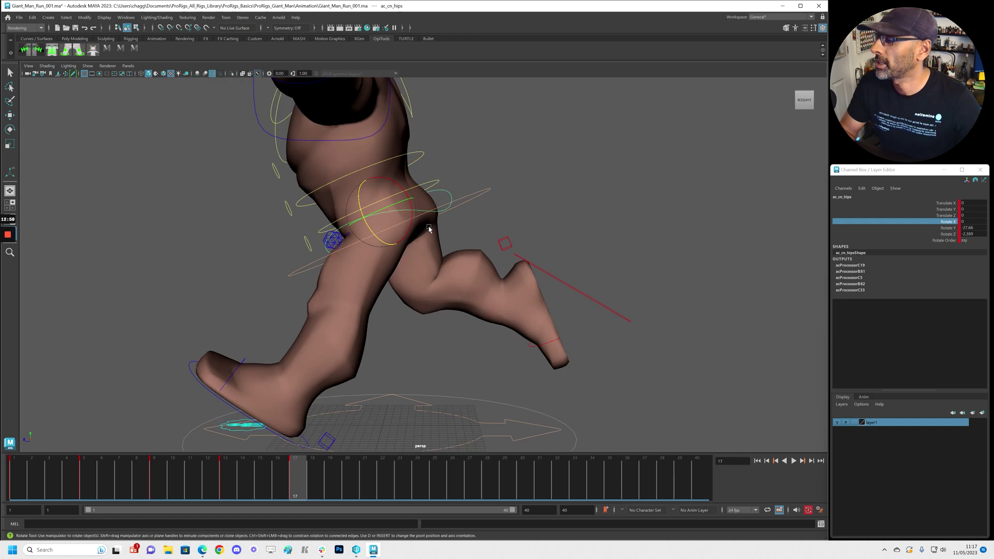
- Compare the contact poses at frames 1 and 17 in the side view with the right foot control selected
key("space")
key("space")
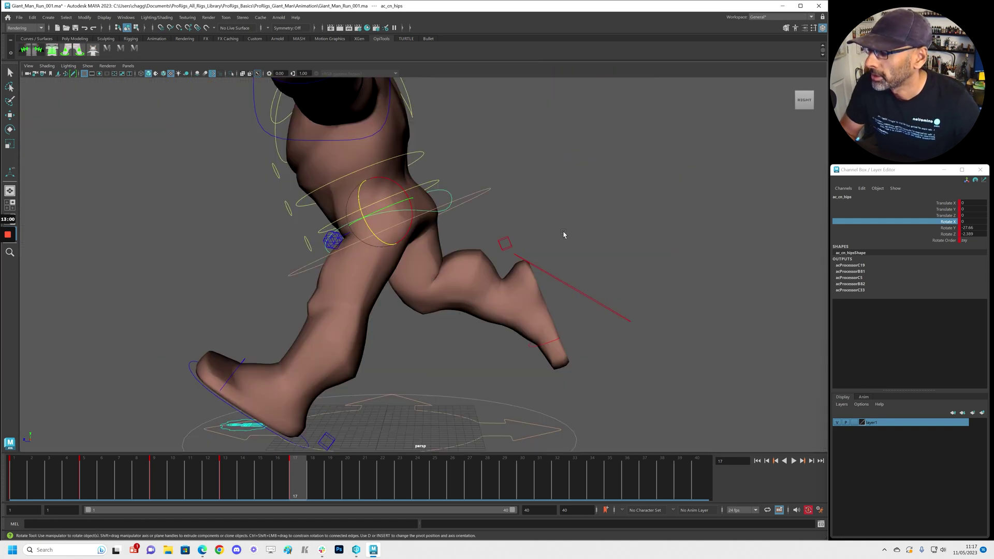
scroll(570, 230, "down", 6)
key("space")
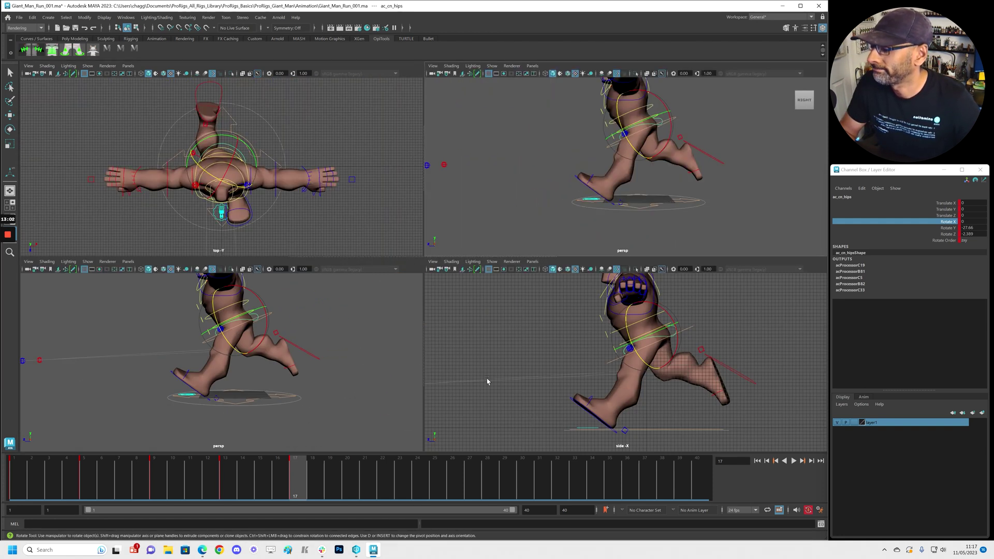
left_click_drag(558, 358, 518, 365, "alt")
left_click(680, 385)
key("w")
left_click(11, 487)
left_click_drag(11, 487, 295, 489)
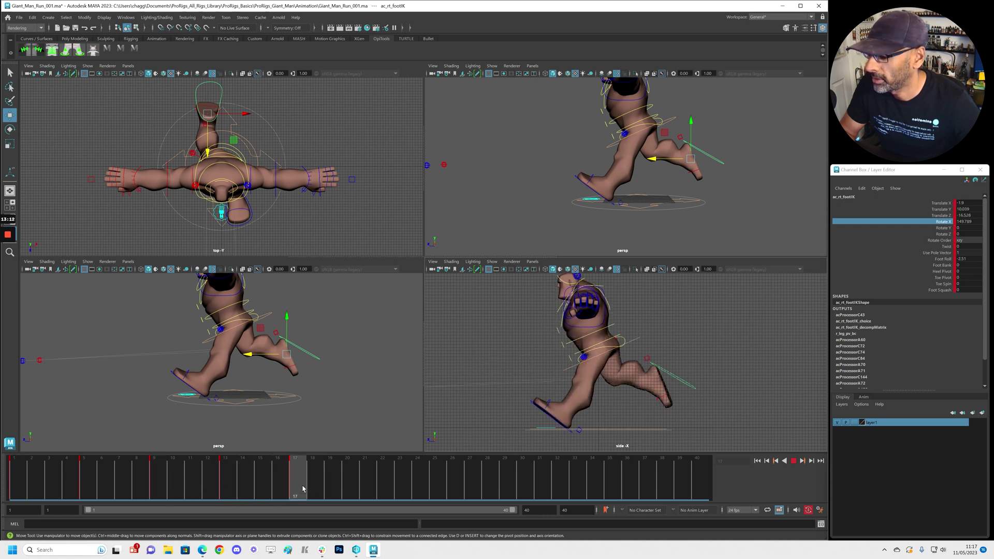
- Plant the left foot control on the ground at frame 17 by setting its Translate Y to 0
left_click(640, 344)
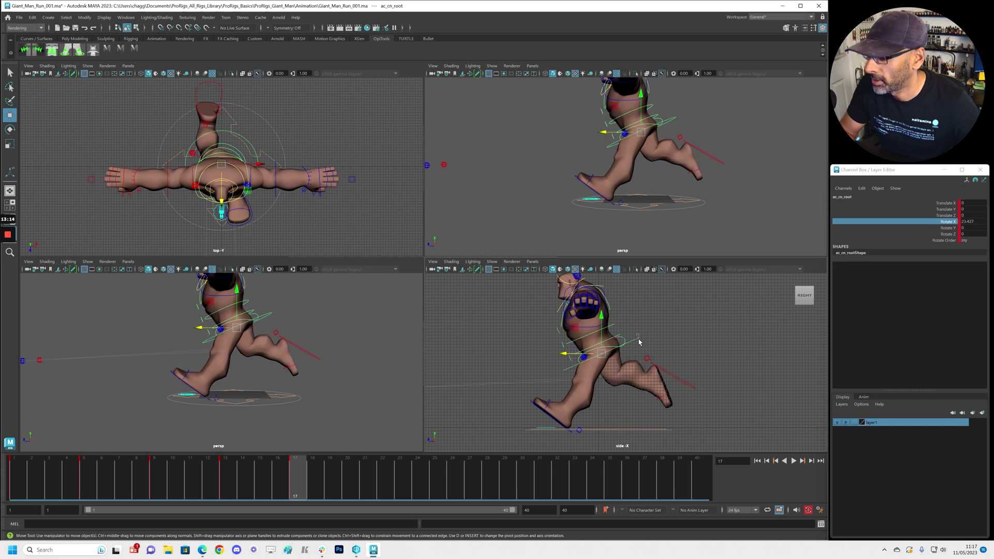
scroll(604, 390, "up", 2)
left_click(513, 413)
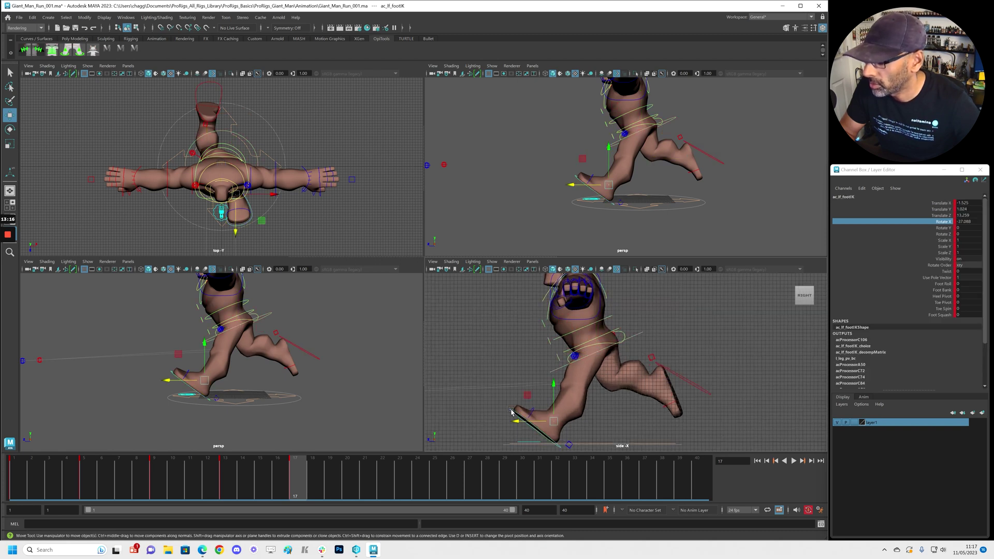
double_click(967, 209)
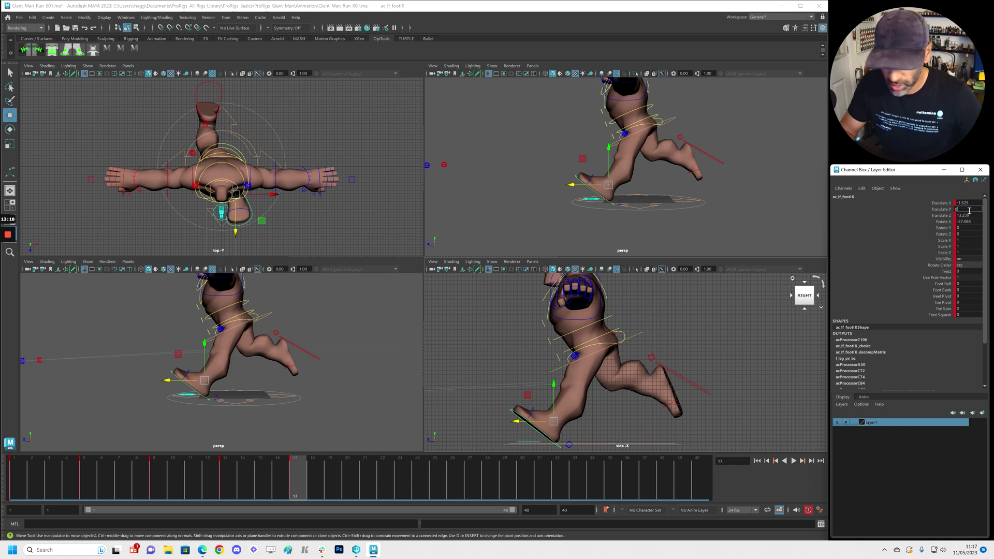
type("0")
key("Return")
- Lower the root control to about -1.7 in Translate Y and nudge the right foot to about 10.2 in Translate Y and -16.2 in Translate Z
left_click(624, 332)
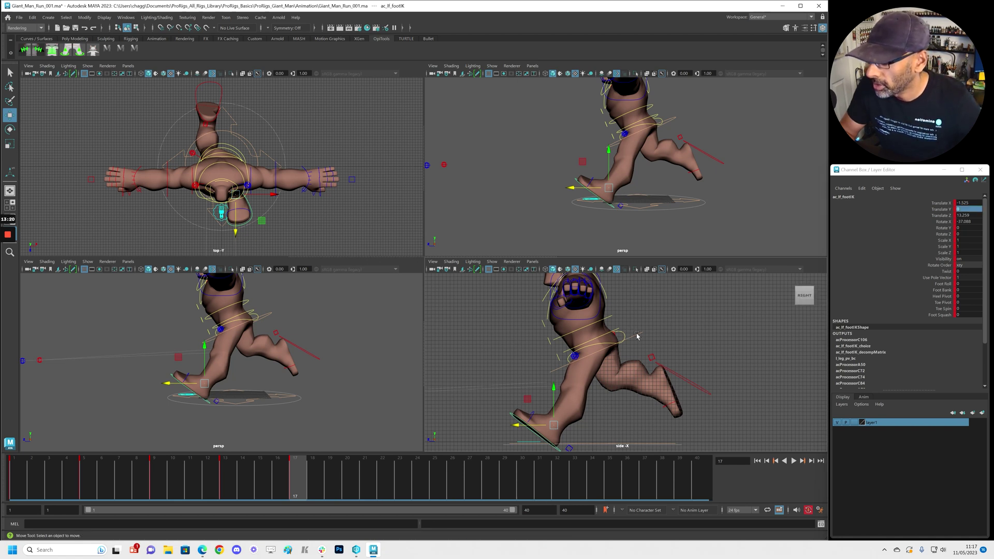
left_click_drag(601, 314, 596, 322)
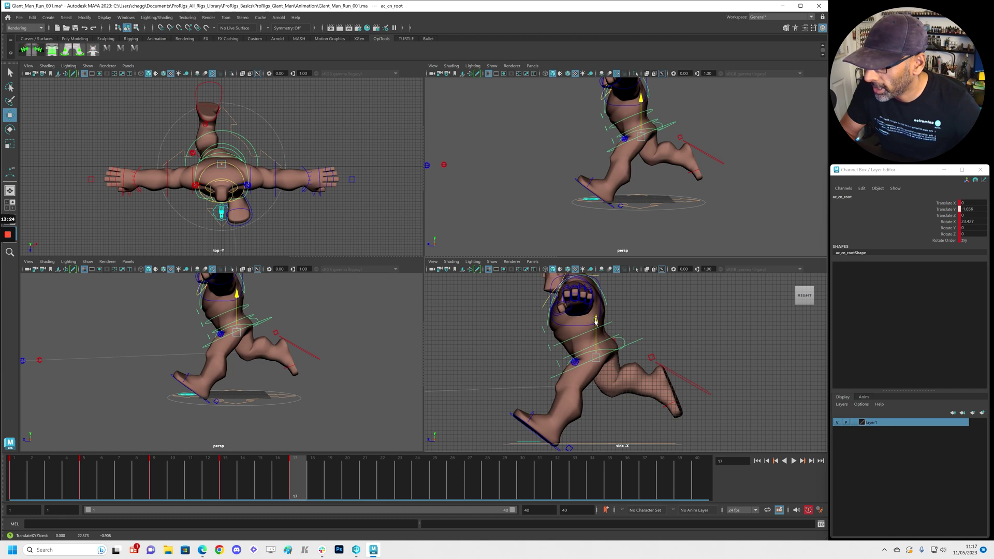
left_click(696, 389)
left_click_drag(671, 365, 648, 382)
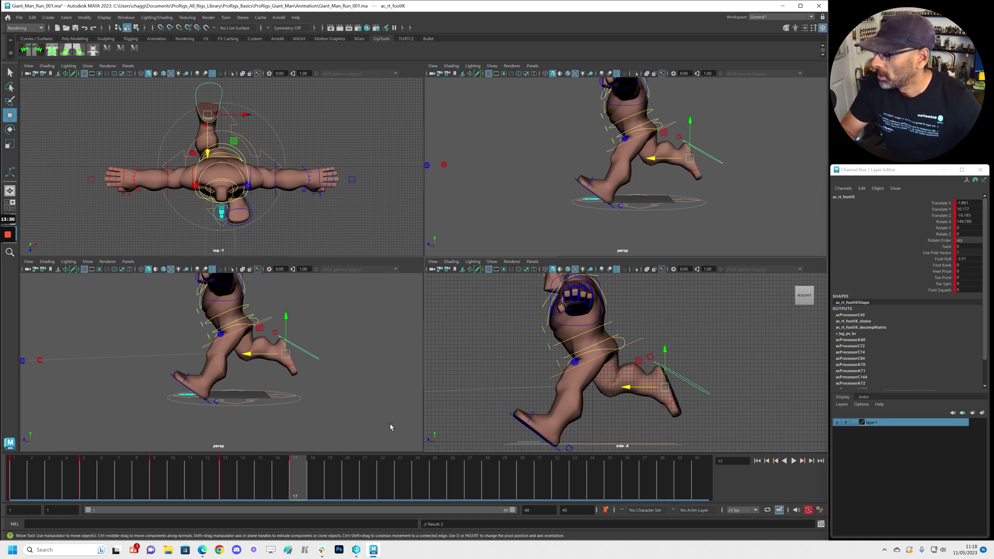
- Select all rig controls, key them at frame 17, and play the blocked run back from the start
right_click_drag(662, 186, 606, 209, "alt")
left_click_drag(606, 209, 592, 222, "alt")
left_click_drag(527, 97, 747, 252)
key("s")
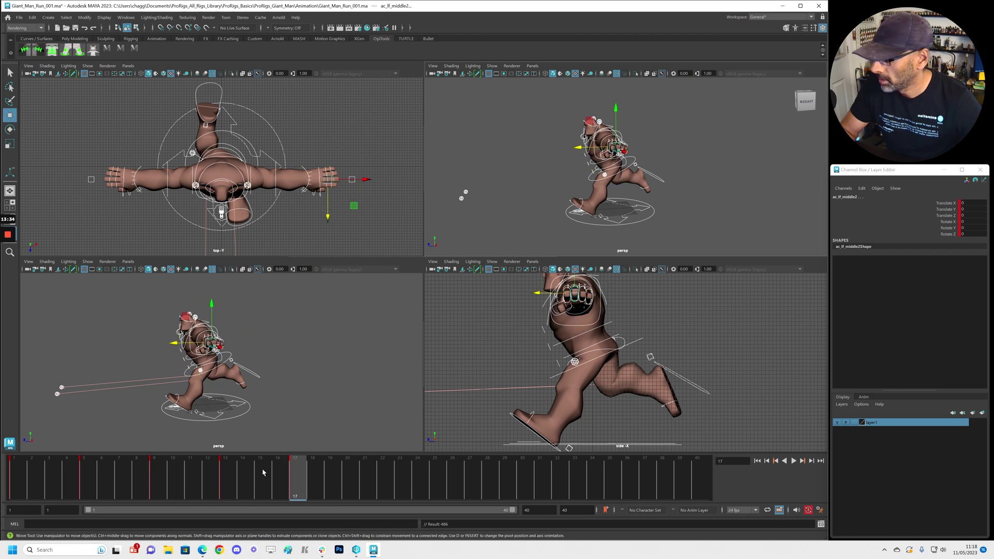
left_click(16, 469)
key("alt+v")
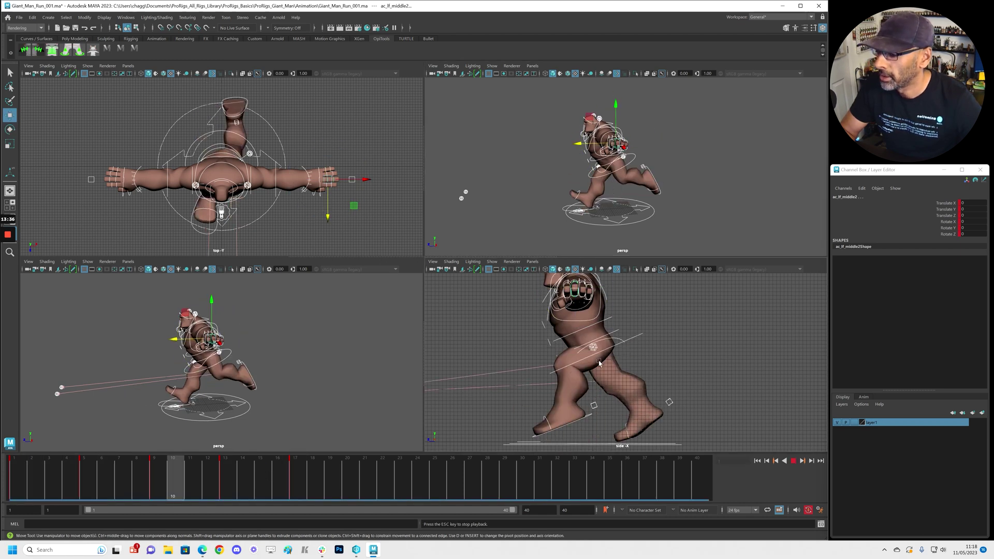
- At frame 21, flatten the left foot control on the ground by setting its Rotate X to 0
left_click_drag(283, 484, 365, 479)
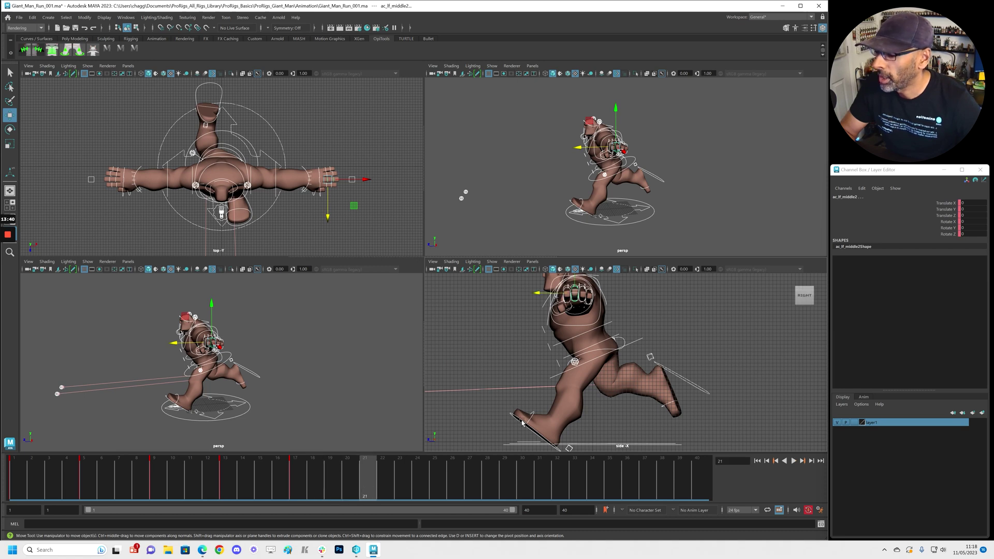
key("space")
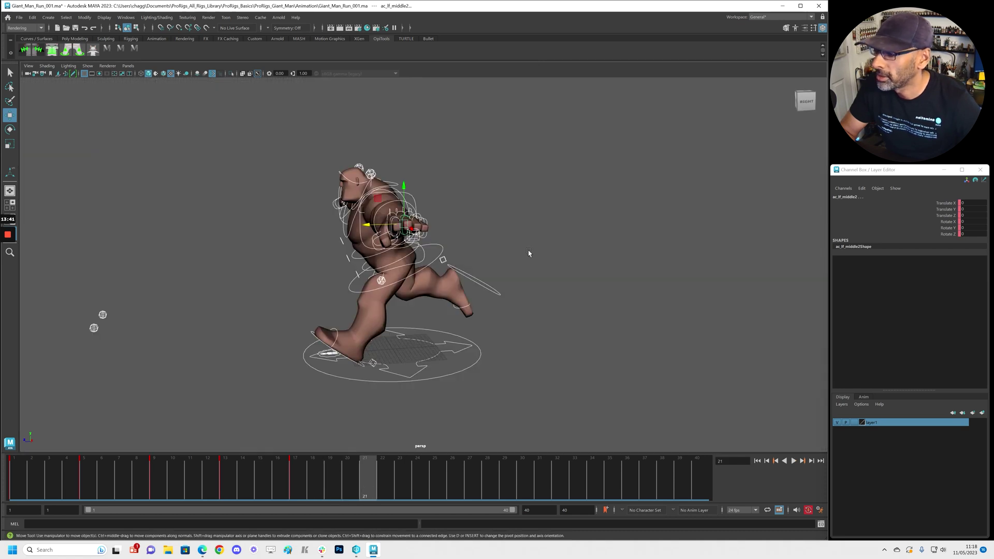
left_click(314, 335)
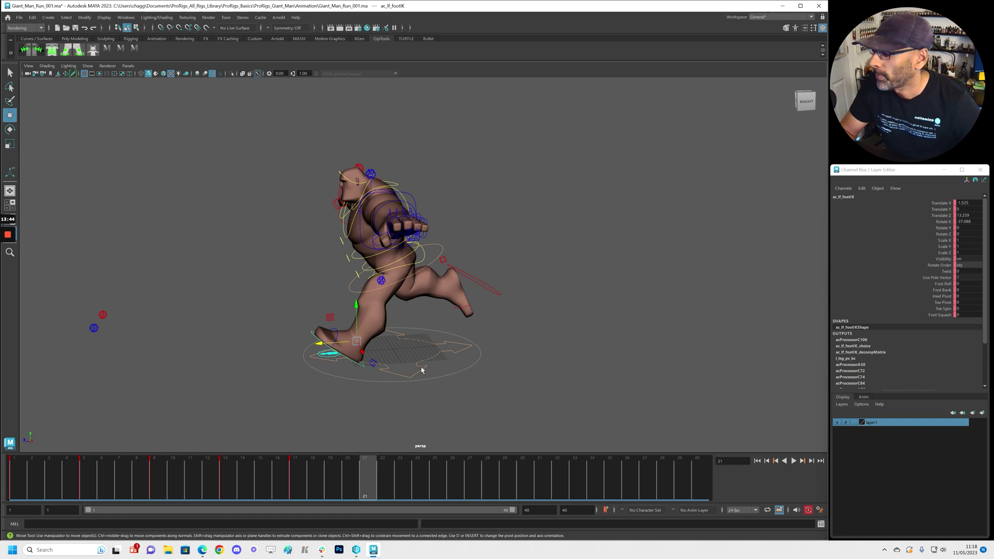
key("space")
left_click_drag(642, 376, 655, 382, "alt")
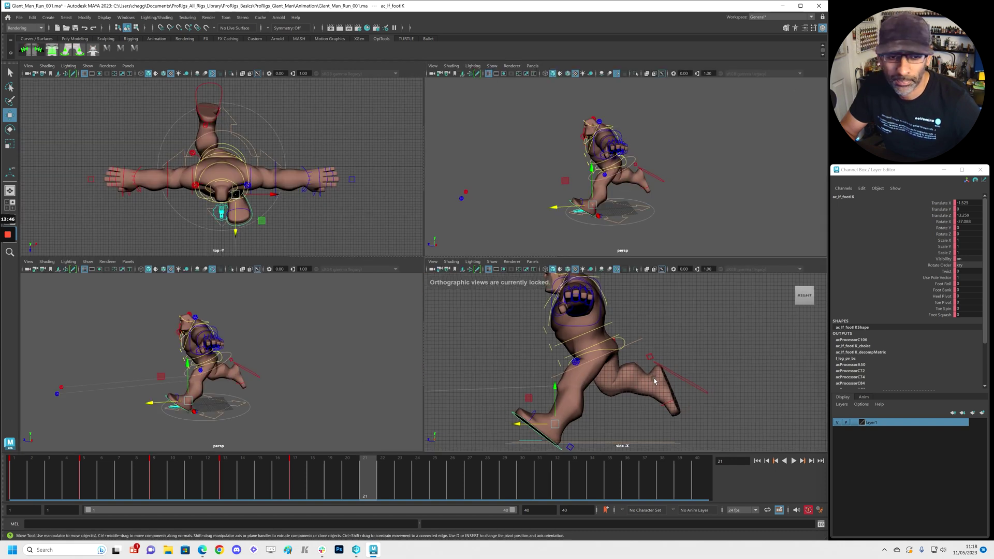
middle_click_drag(654, 382, 659, 366, "alt")
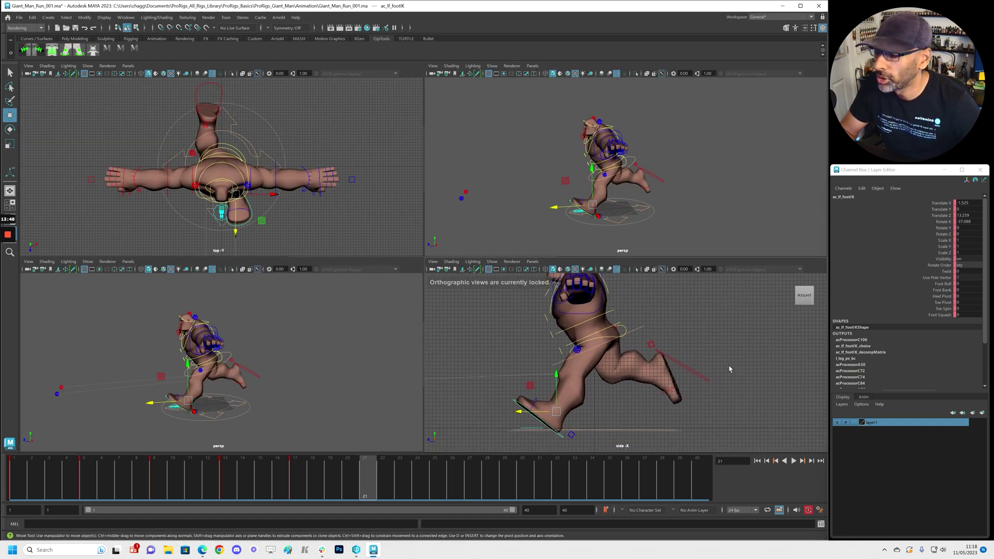
double_click(974, 221)
type("0")
key("Return")
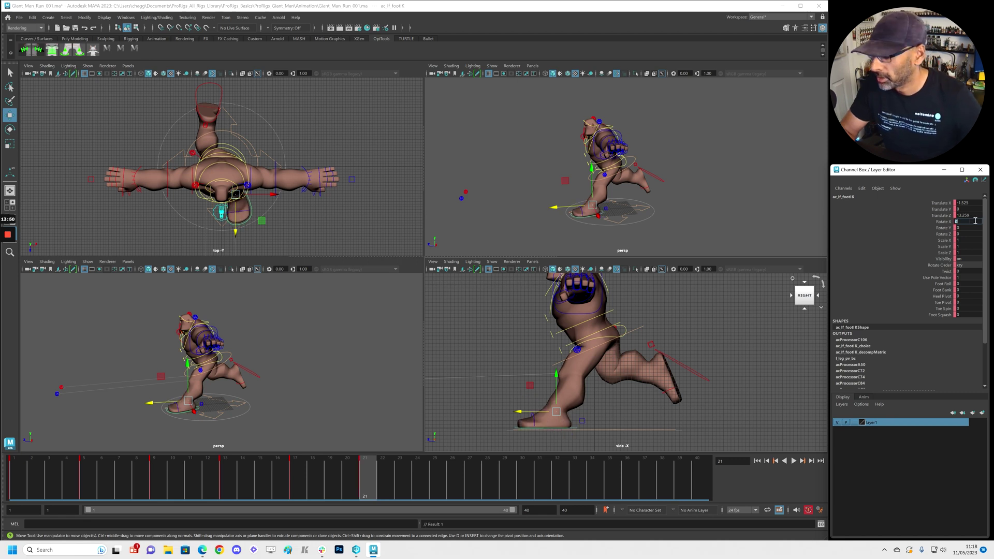
- Slide the left foot back under the body to about 2.9 in Translate Z and lower the root control to about -4.1 in Translate Y
left_click_drag(510, 415, 550, 414)
left_click(638, 333)
mouse_move(598, 317)
left_mouse_down()
mouse_move(598, 344)
mouse_move(597, 322)
left_mouse_up()
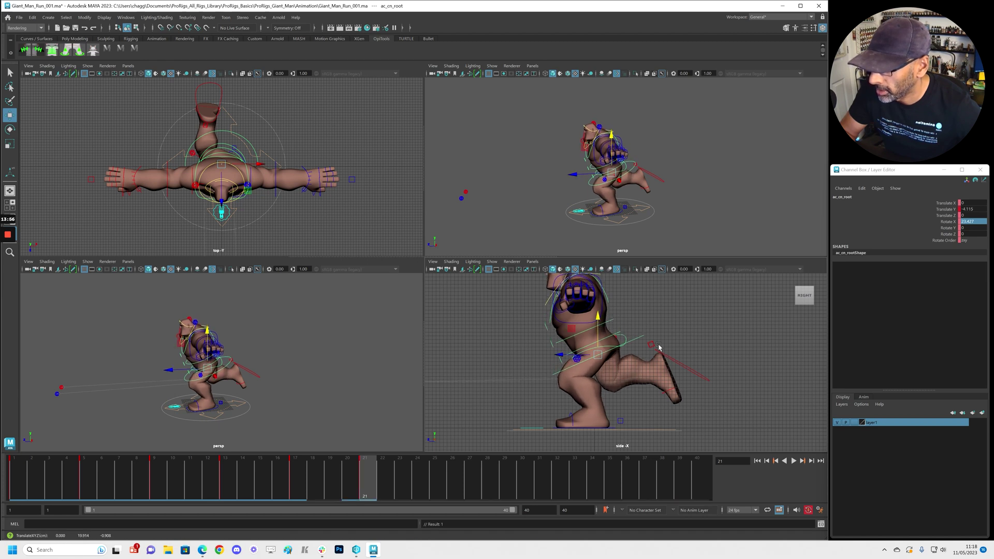
- Bring the right foot to about 5.9 in Translate Y, -4.2 in Translate Z and 130.5 in Rotate X, and key all controls at frame 21
left_click(690, 371)
left_click_drag(624, 377, 581, 384)
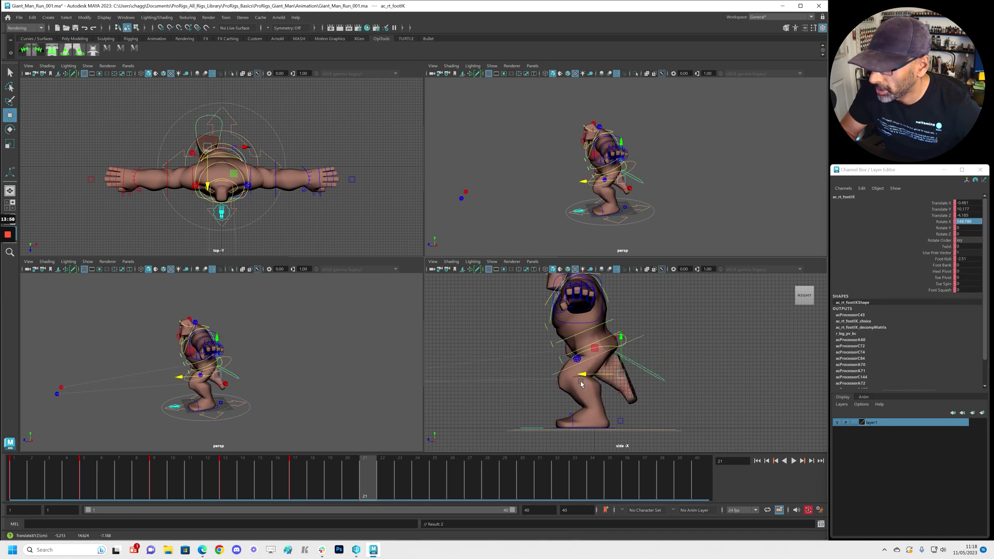
left_click_drag(623, 337, 646, 370)
key("e")
key("w")
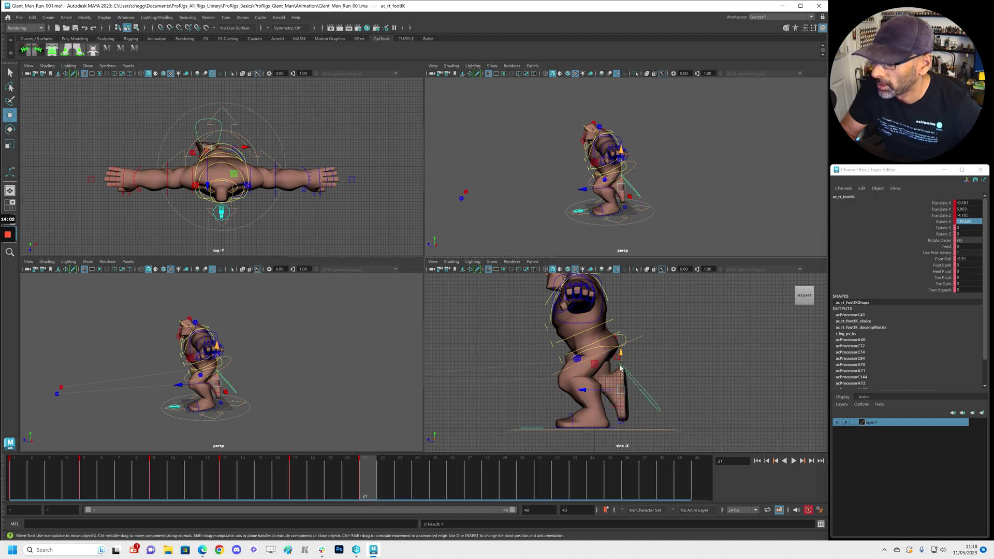
left_click_drag(493, 97, 720, 235)
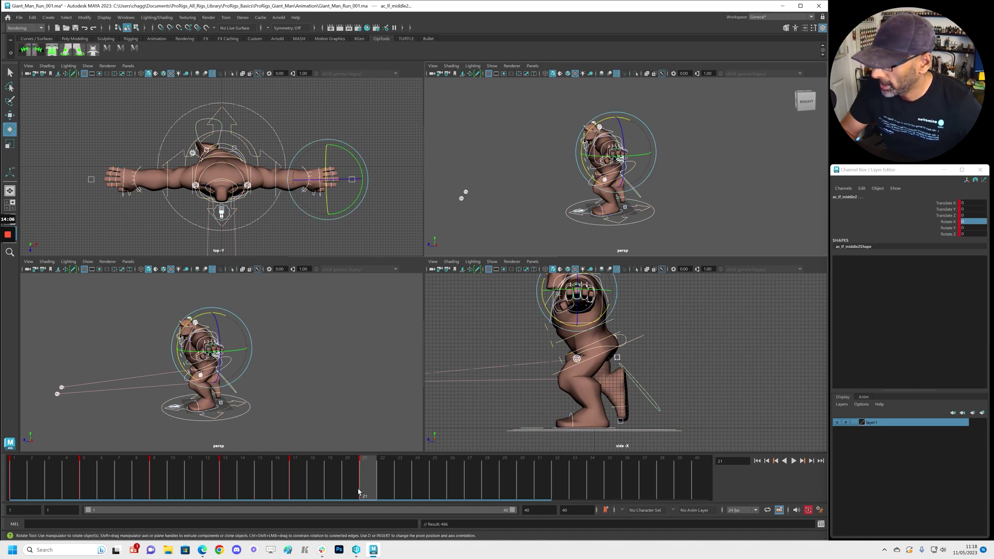
- At frame 25, move the left foot control back behind the body to about -10.6 in Translate Z
left_click_drag(424, 459, 435, 459)
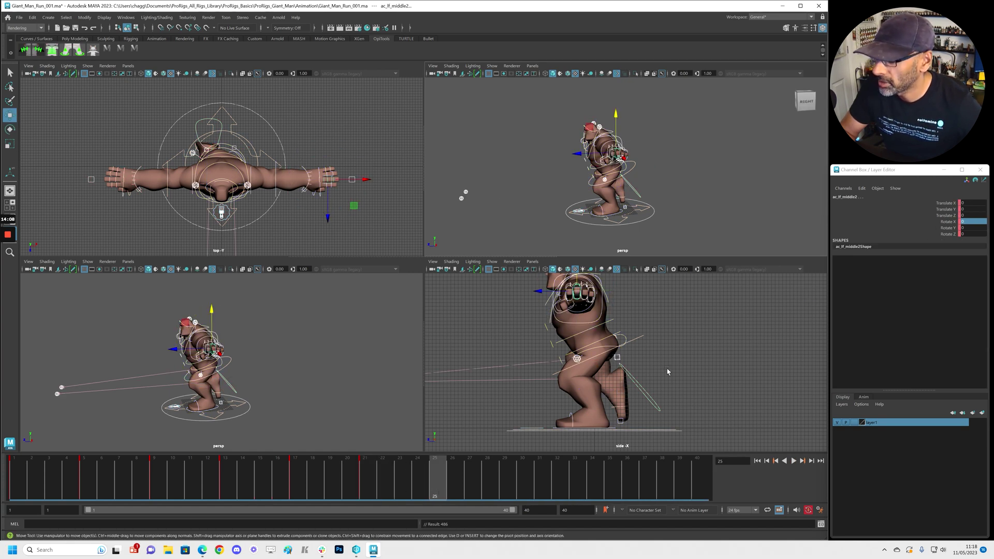
left_click(682, 365)
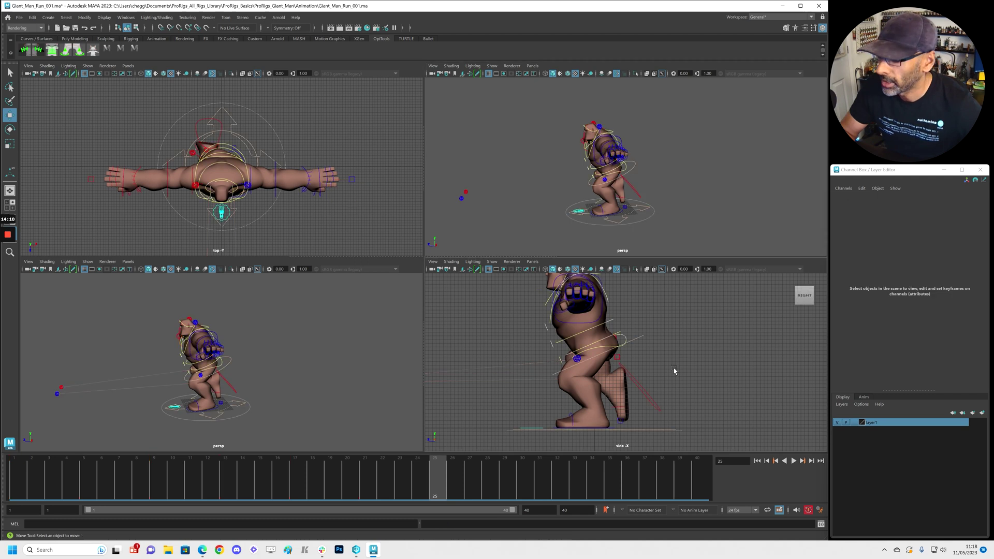
left_click(608, 218)
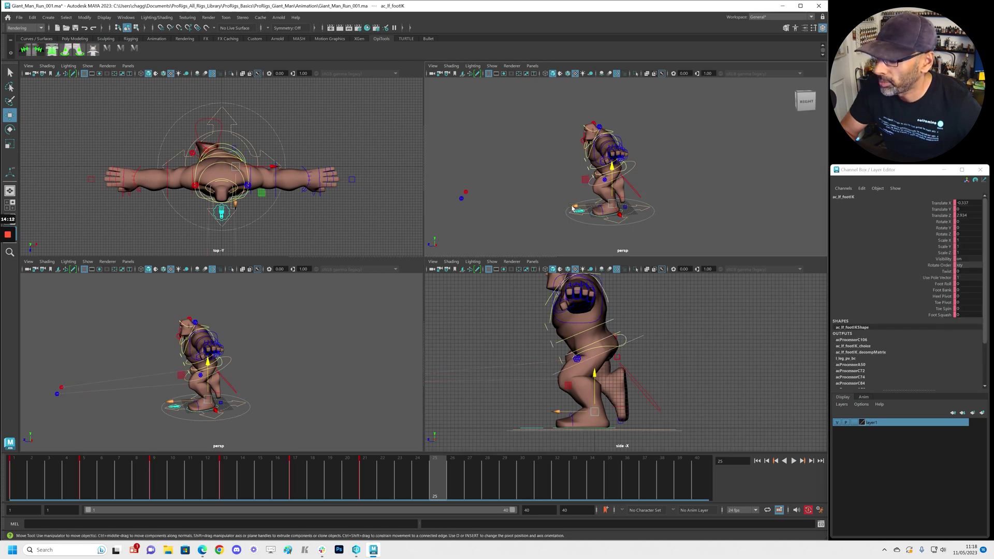
left_click_drag(572, 206, 584, 206)
left_click_drag(583, 413, 612, 416)
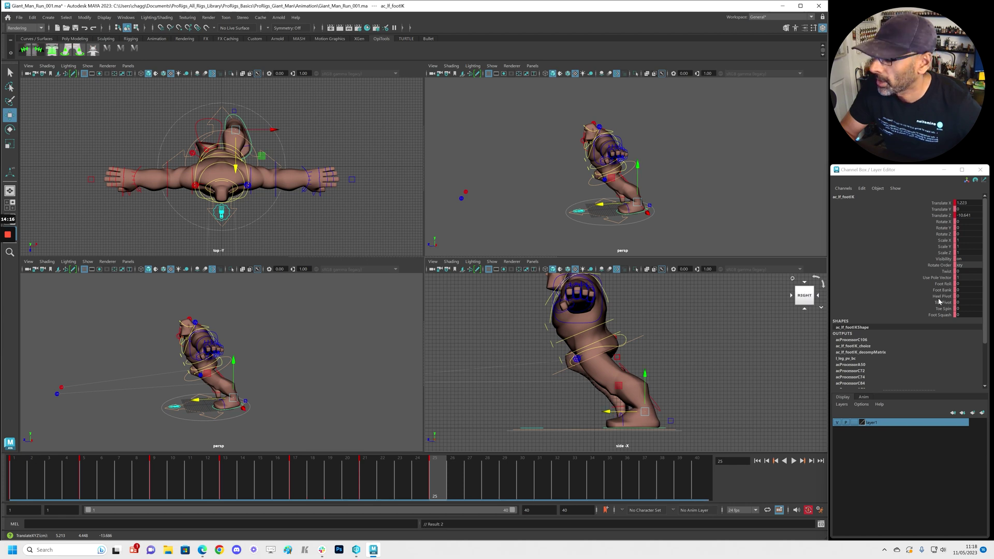
- Lift the left heel with a Foot Roll of about 2.56 and adjust how far back the foot sits
left_click(943, 284)
middle_click_drag(619, 397, 683, 394)
key("w")
left_click_drag(613, 414, 621, 413)
- Raise the root control to about -0.4 in Translate Y and bring the left foot forward to about -10.3 in Translate Z
left_click(642, 340)
middle_click_drag(643, 342, 663, 435)
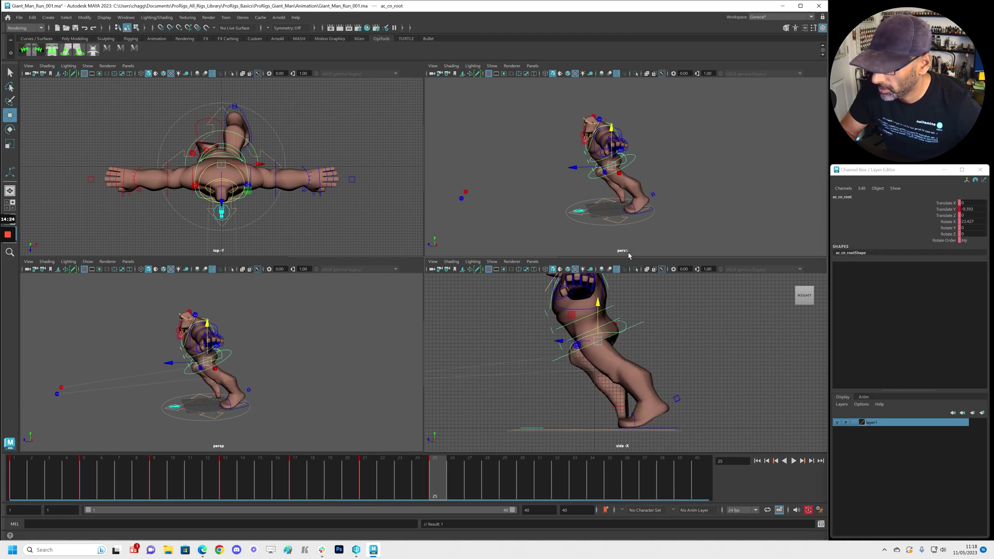
left_click(650, 217)
left_click_drag(626, 415, 611, 412)
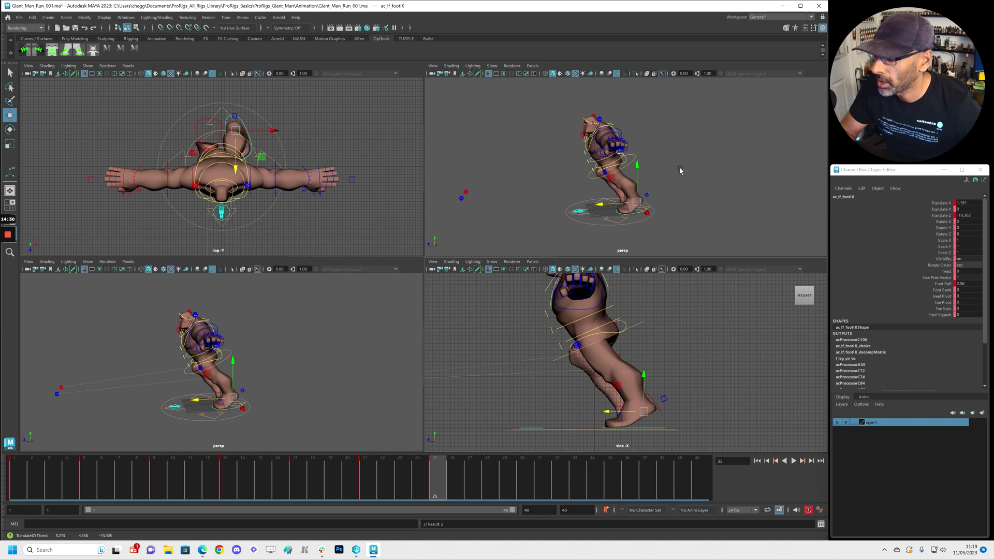
- Select the right foot control and swing it forward to about 8.2 in Translate Z and 48.6 in Rotate X
left_click_drag(615, 208, 626, 194, "alt")
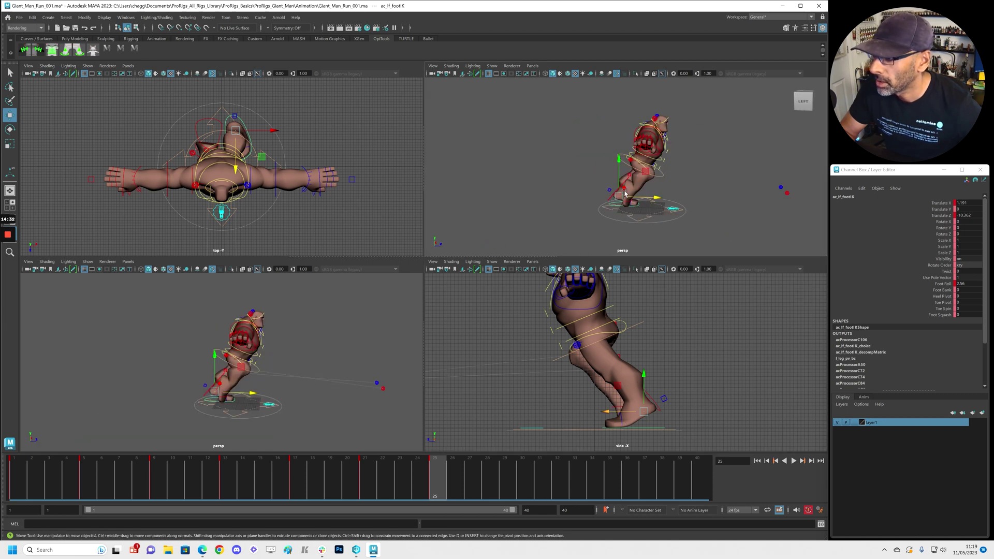
left_click(609, 199)
key("e")
left_click_drag(638, 361, 546, 397)
key("w")
key("e")
left_click_drag(599, 368, 609, 381)
- Set the right foot control's Foot Roll to 0 at frame 25
left_click(972, 259)
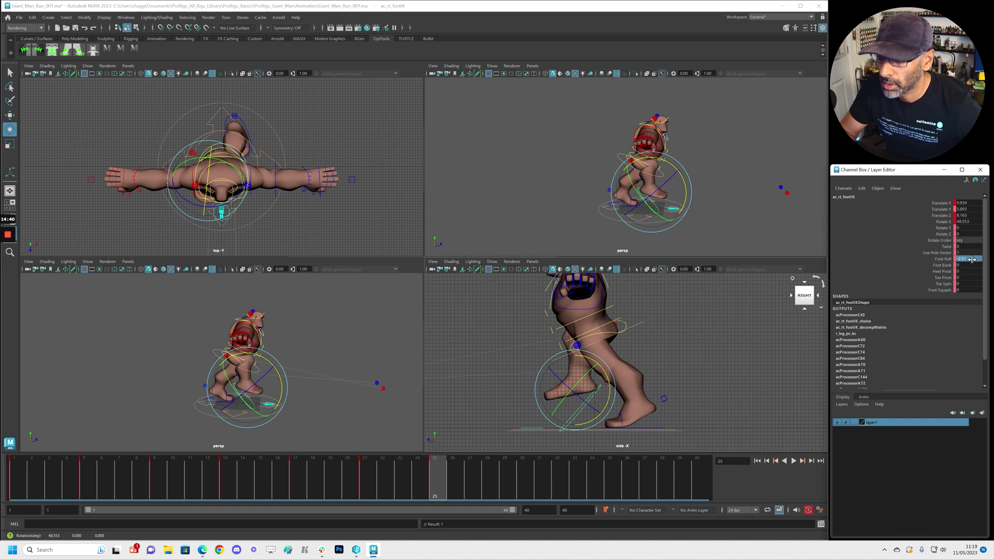
type("0")
key("Return")
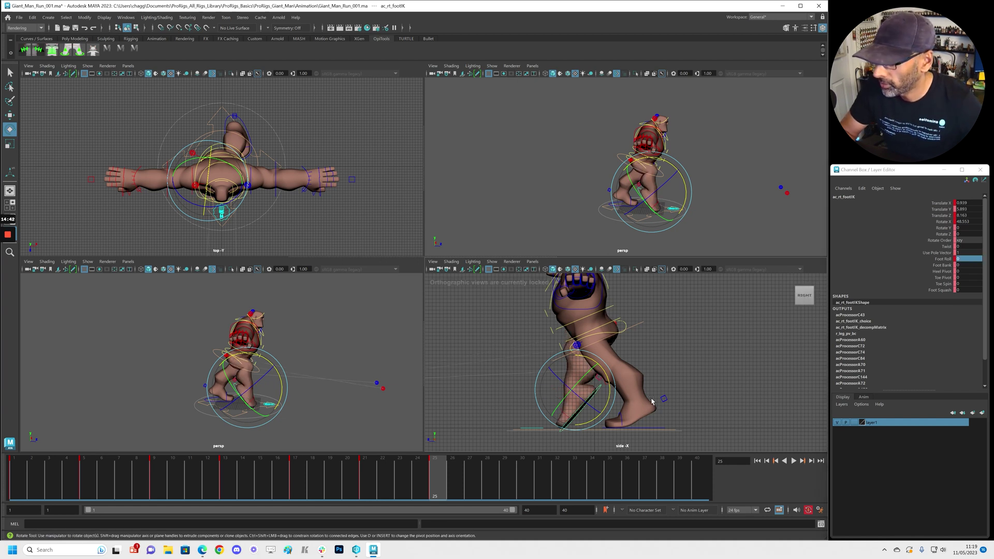
- Place the right foot ahead of the body at about 7.8 in Translate Y, 10.5 in Translate Z and 20.7 in Rotate X
key("w")
left_click_drag(577, 378, 600, 381)
key("e")
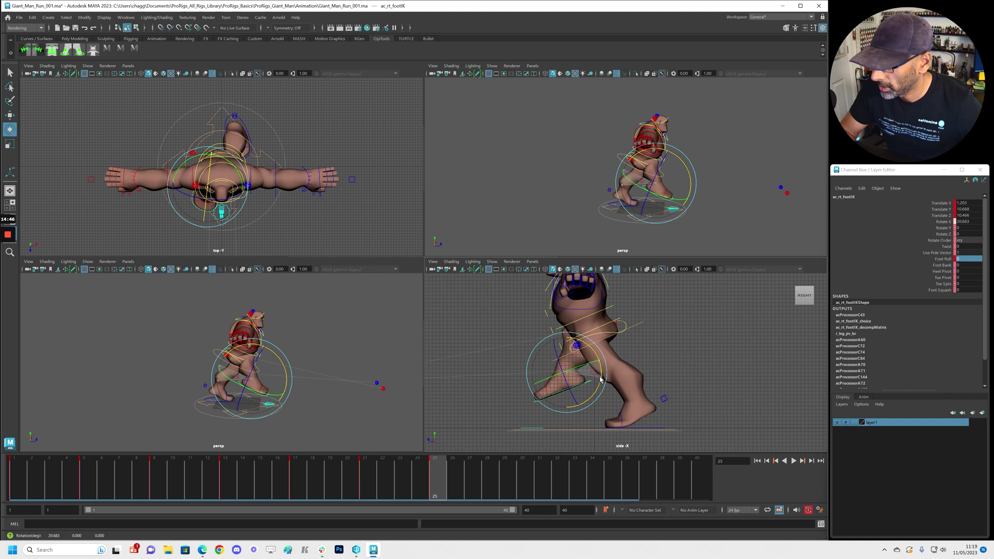
key("w")
left_click_drag(567, 348, 568, 359)
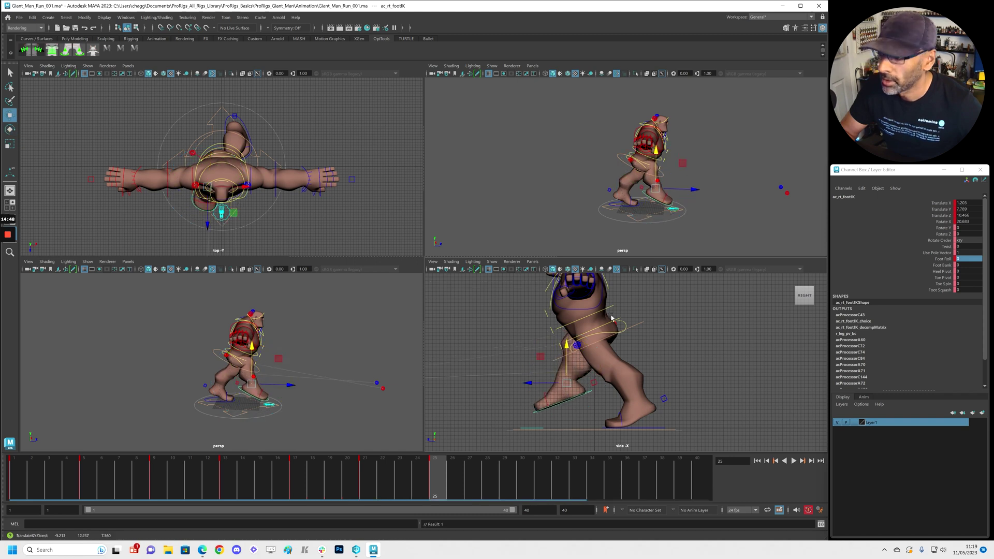
- Tilt the right foot to about 25.1 in Rotate X and pull it back to about 8 in Translate Z
key("space")
mouse_move(670, 224)
left_mouse_down("alt")
mouse_move(617, 227)
mouse_move(676, 227)
left_mouse_up("alt")
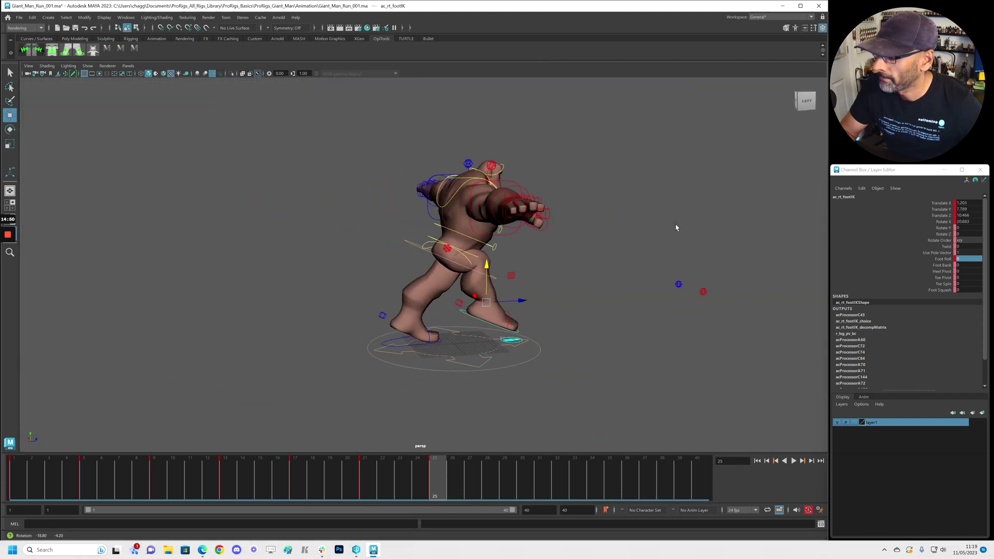
left_click_drag(650, 271, 631, 272, "alt")
key("space")
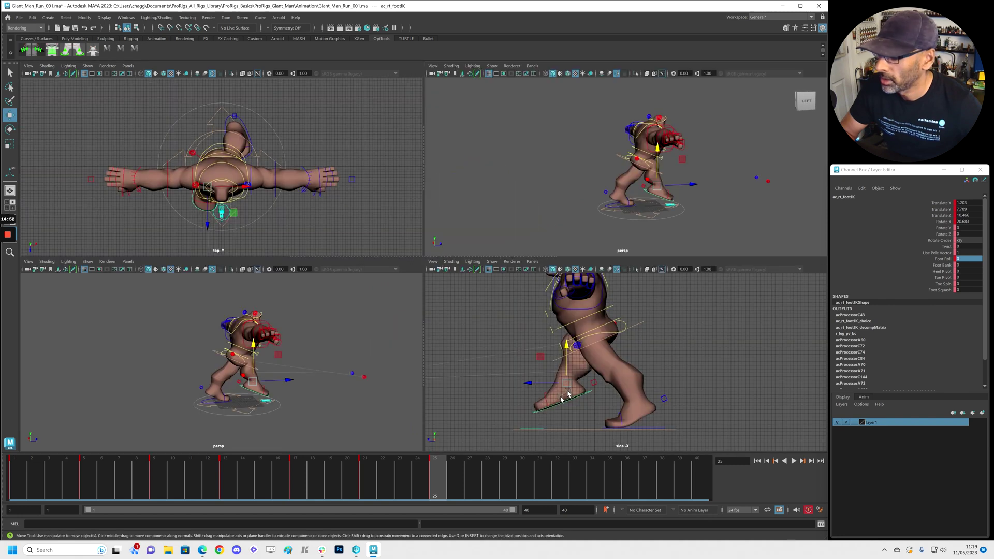
key("e")
left_click_drag(594, 369, 591, 364)
right_click_drag(637, 365, 606, 376, "alt")
middle_click_drag(641, 362, 655, 382, "alt")
right_click_drag(655, 382, 592, 407, "alt")
key("w")
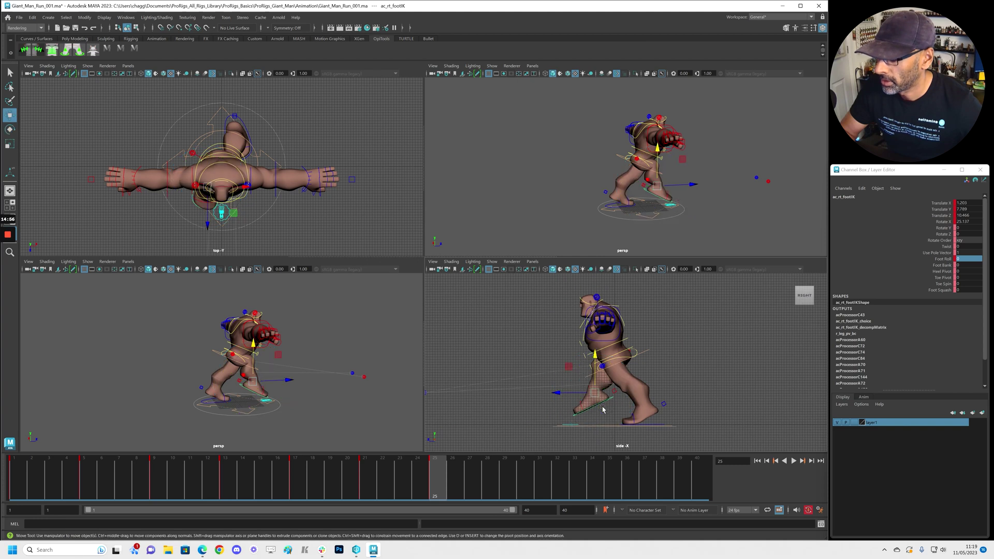
left_click_drag(559, 397, 566, 391)
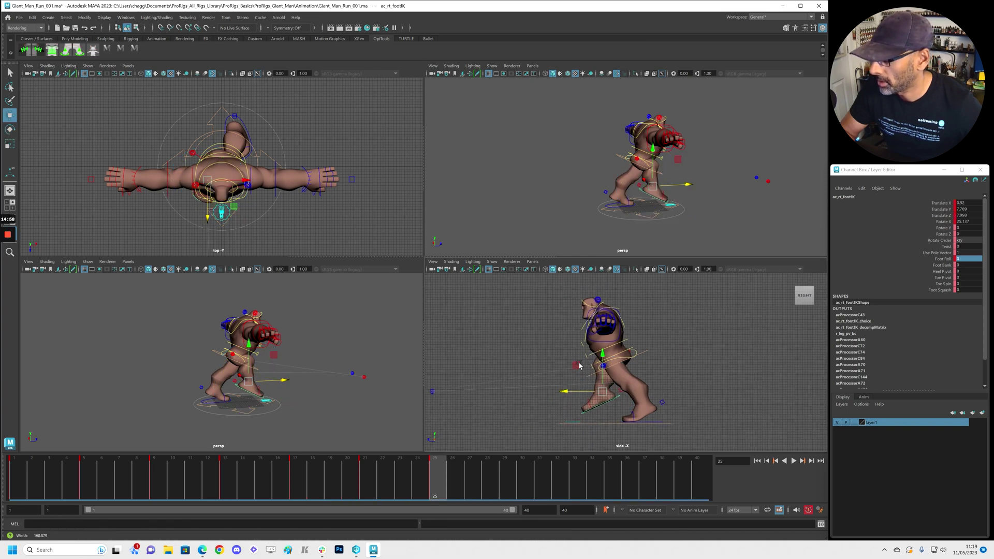
- Select all the rig controls, key them at frame 25, and scrub through the blocked poses
left_click_drag(570, 102, 689, 217)
left_click_drag(798, 242, 799, 241)
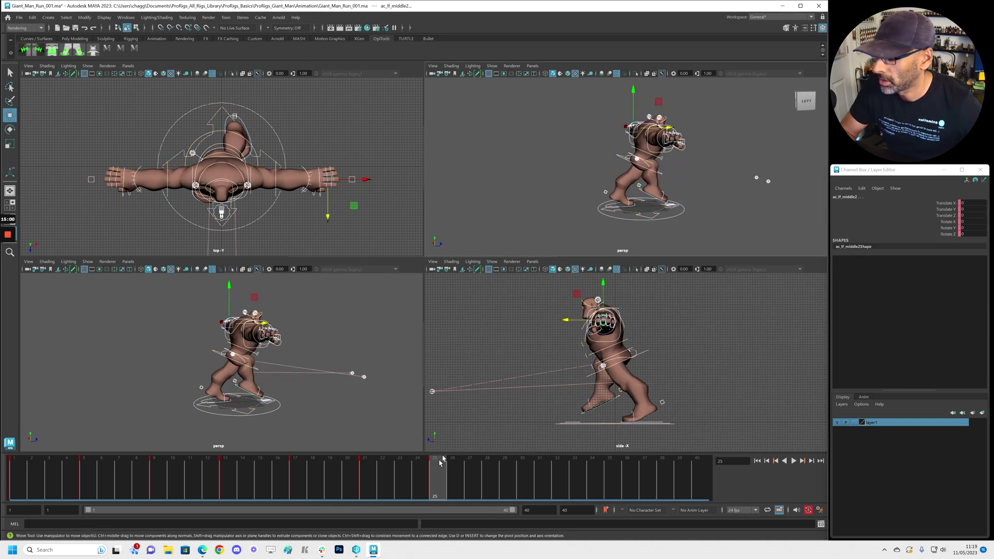
left_click_drag(36, 474, 156, 476)
left_click_drag(233, 479, 435, 484)
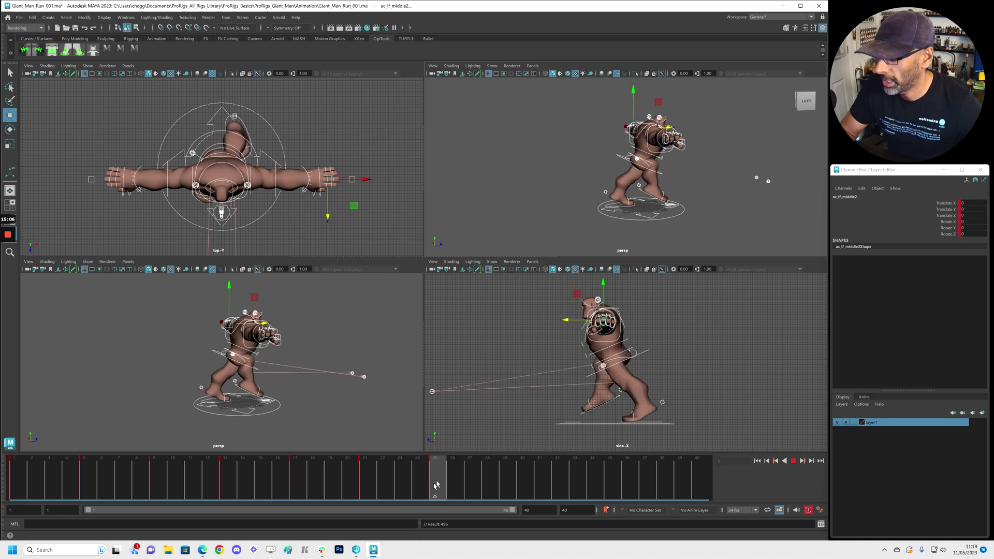
- Move the right foot to about 10.3 in Translate Z and 17.8 in Rotate X, compare with frame 9, and key all controls at frame 25
left_click(617, 399)
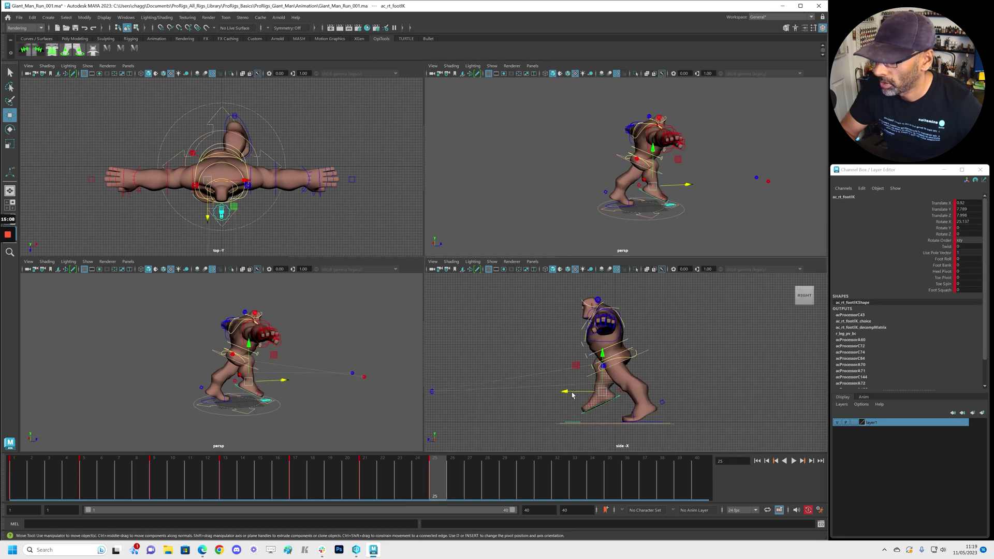
left_click_drag(572, 395, 559, 392)
key("e")
left_click_drag(629, 404, 625, 410)
left_click(158, 482)
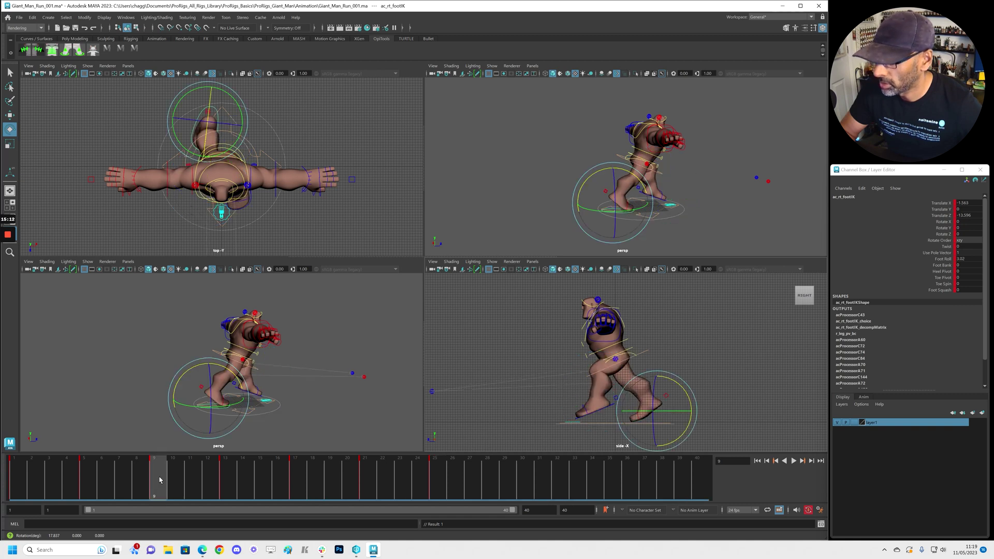
left_click(435, 482)
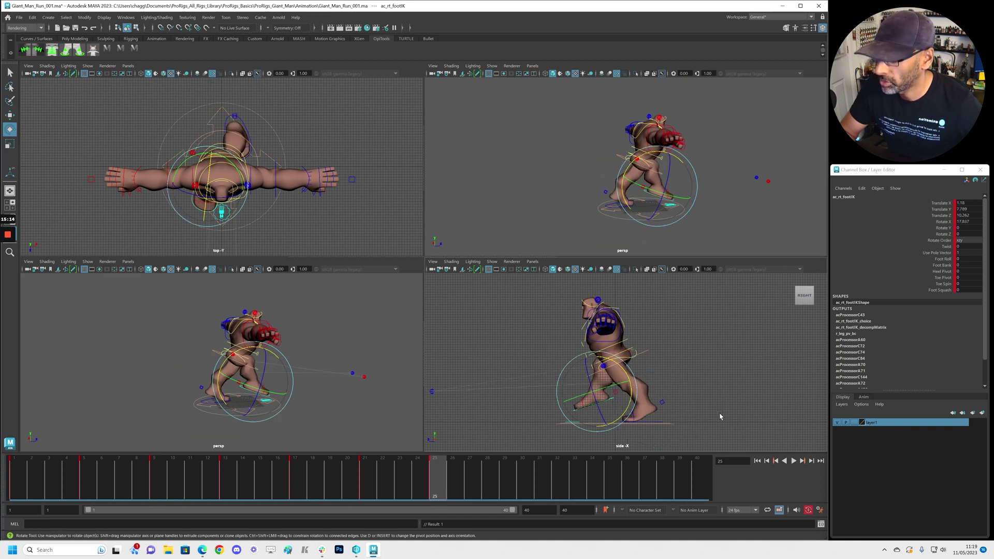
left_click_drag(665, 386, 765, 444)
key("w")
- At frame 29, rotate the left foot control to about 41.8 in Rotate X and set its Foot Roll to 0
left_click(496, 483)
left_click(509, 484)
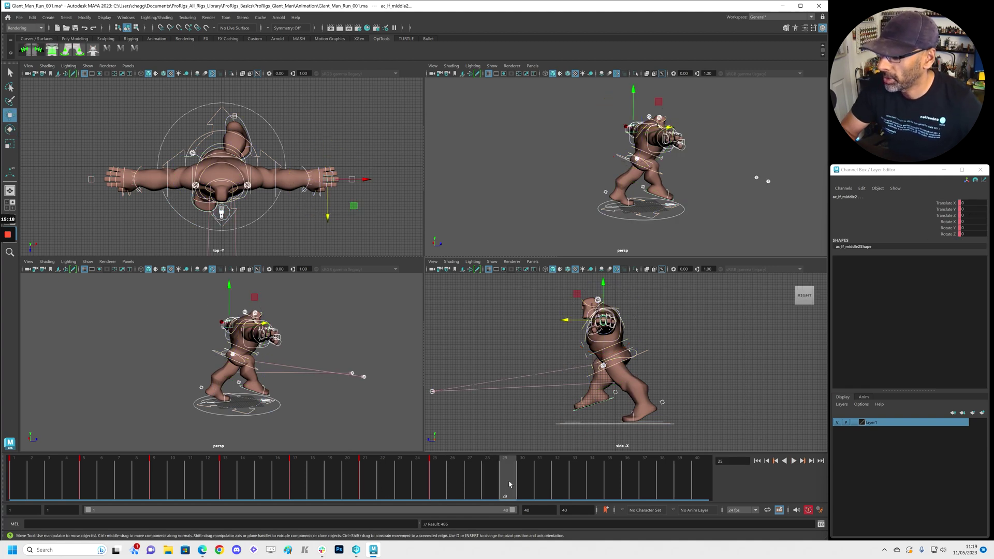
left_click(672, 413)
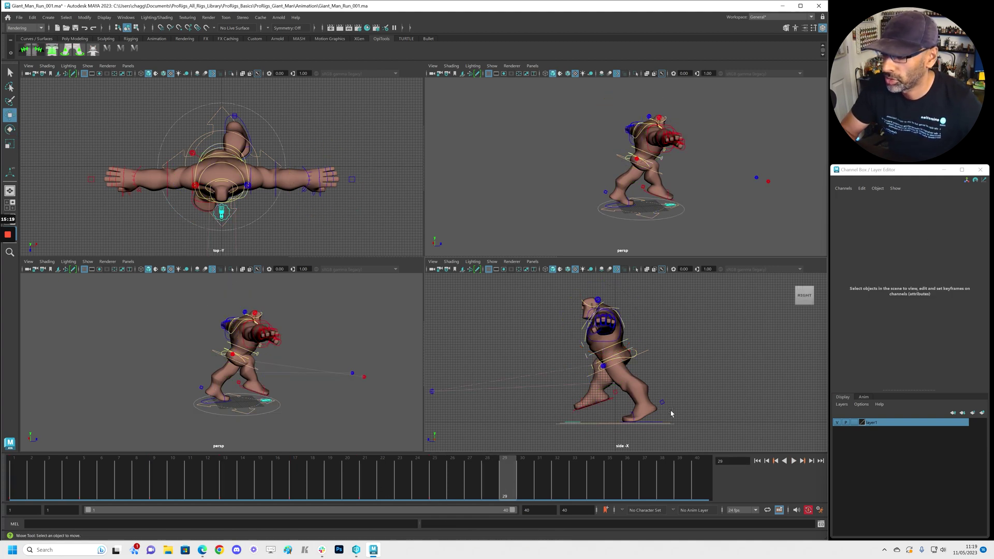
left_click(613, 206)
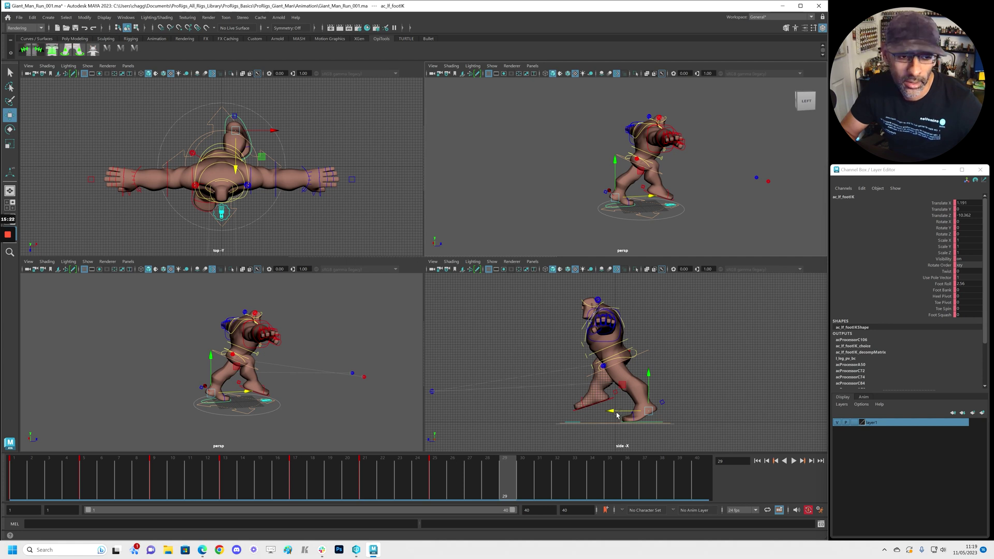
key("e")
left_click_drag(625, 387, 615, 412)
left_click(967, 285)
type("0")
key("Return")
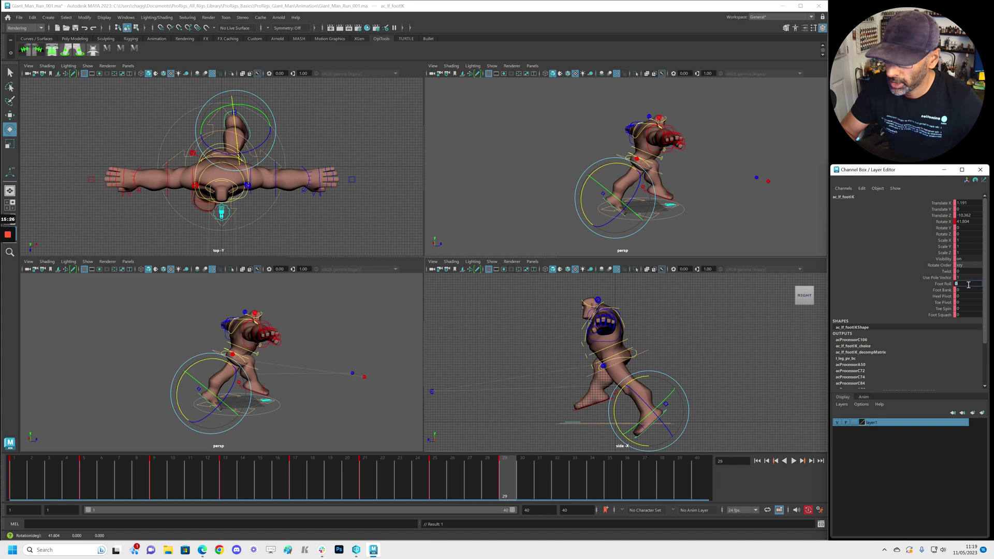
- Lift the left foot behind the body to about 10.6 in Translate Y, -13.1 in Translate Z and 115.6 in Rotate X
key("w")
left_click_drag(648, 391, 648, 367)
key("e")
middle_click_drag(616, 374, 606, 397)
- Back at frame 25, lower the right foot to about 6 in Translate Y and pull it back to about 7.6 in Translate Z
key("w")
left_click(604, 386)
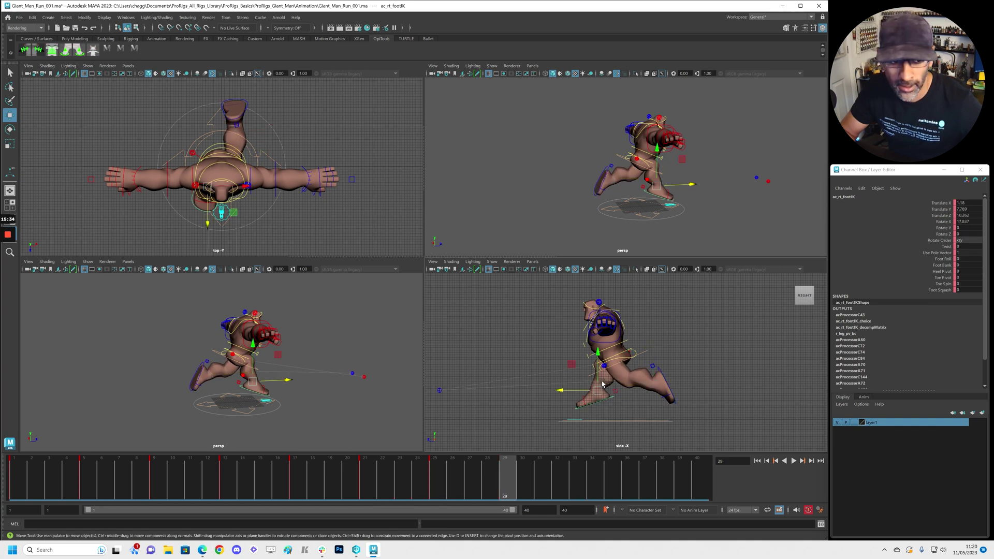
left_click_drag(597, 382, 598, 382)
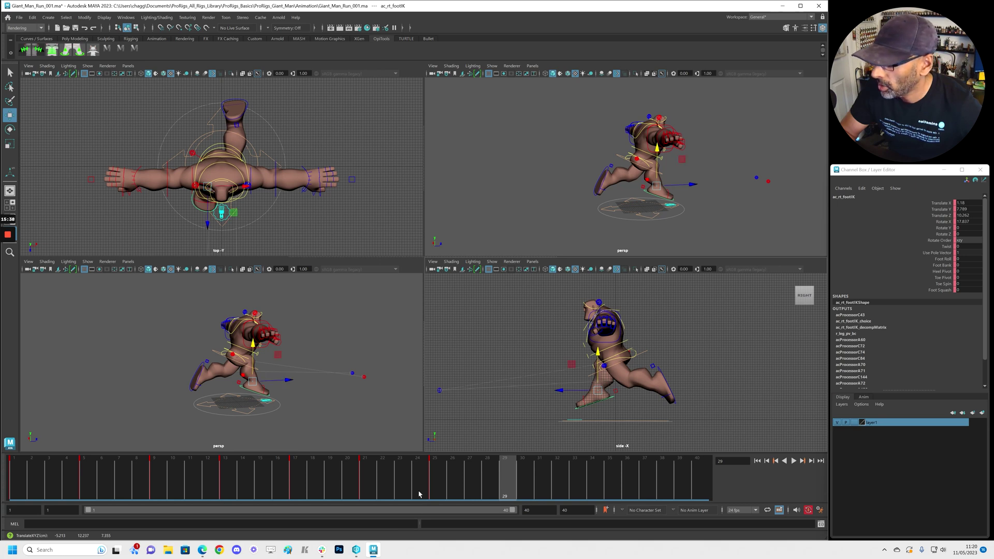
left_click(436, 484)
left_click_drag(598, 356, 591, 374)
middle_click_drag(592, 374, 571, 402)
left_click_drag(606, 385, 572, 396)
- At frame 29, swing the right foot forward to about 11.3 in Translate Y, 12.2 in Translate Z and -25.8 in Rotate X
left_click(517, 473)
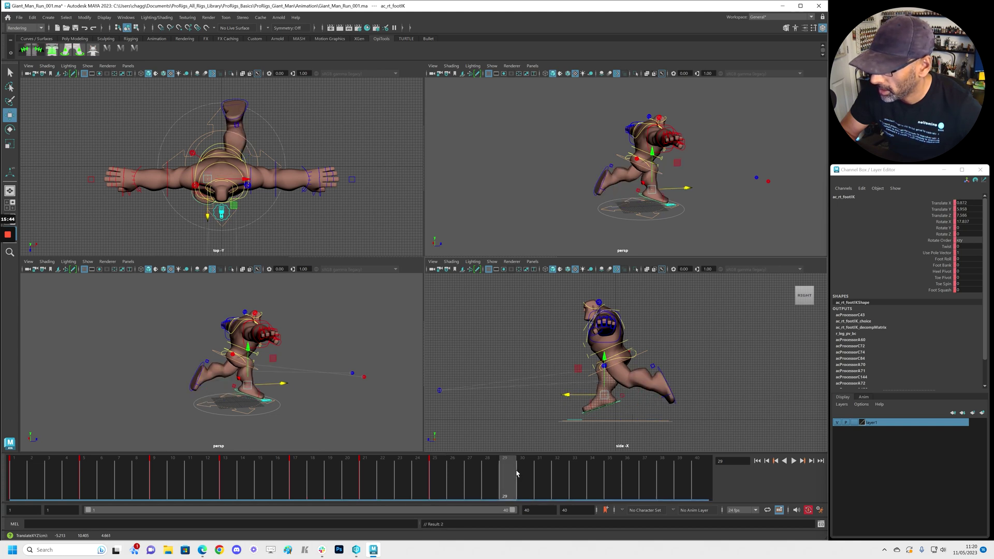
middle_click_drag(608, 378, 584, 391)
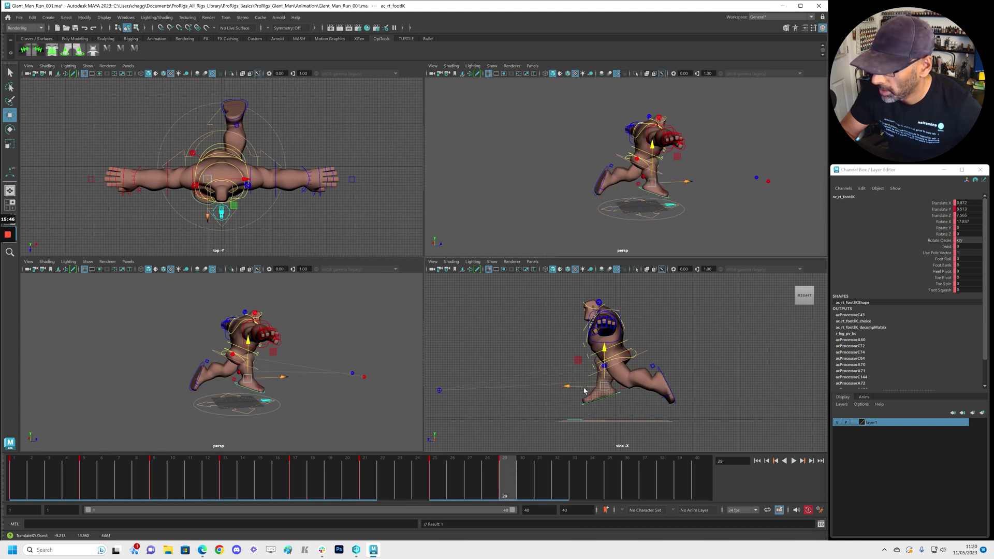
left_click_drag(568, 387, 554, 387)
key("e")
left_click_drag(617, 368, 593, 362)
key("w")
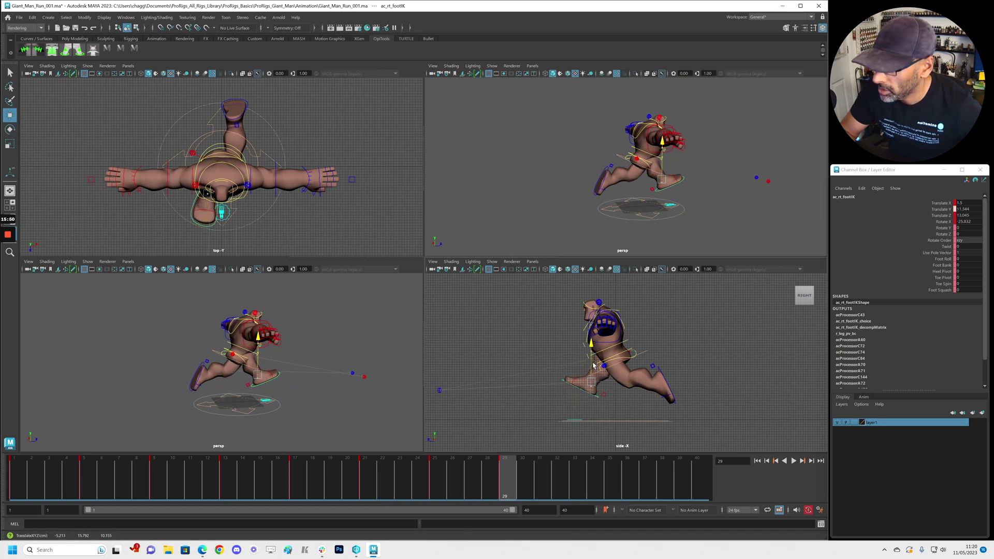
middle_click_drag(561, 382, 562, 385)
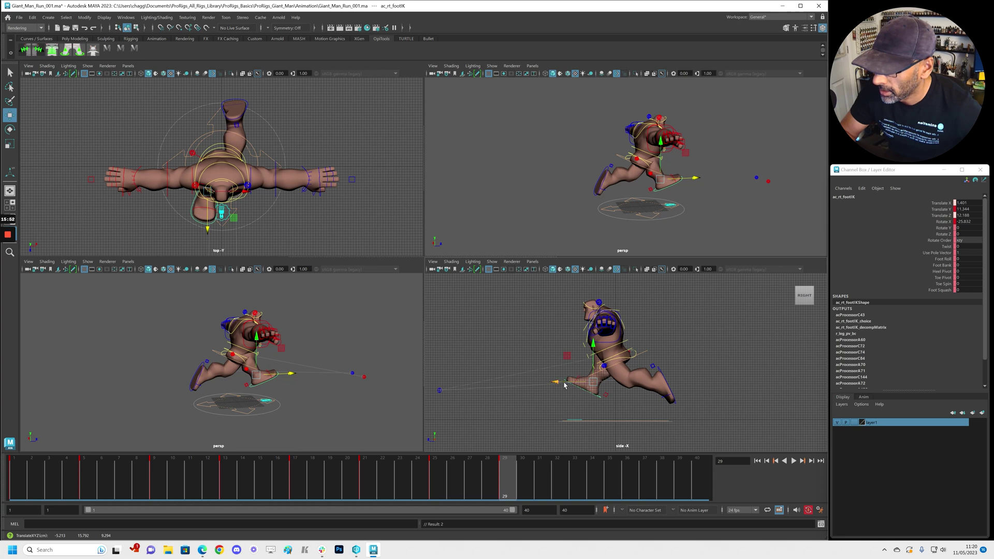
- Raise the root and both foot controls together until the left foot reaches about 14.3 in Translate Y, and play the blocking
left_click(647, 353)
left_click(628, 386)
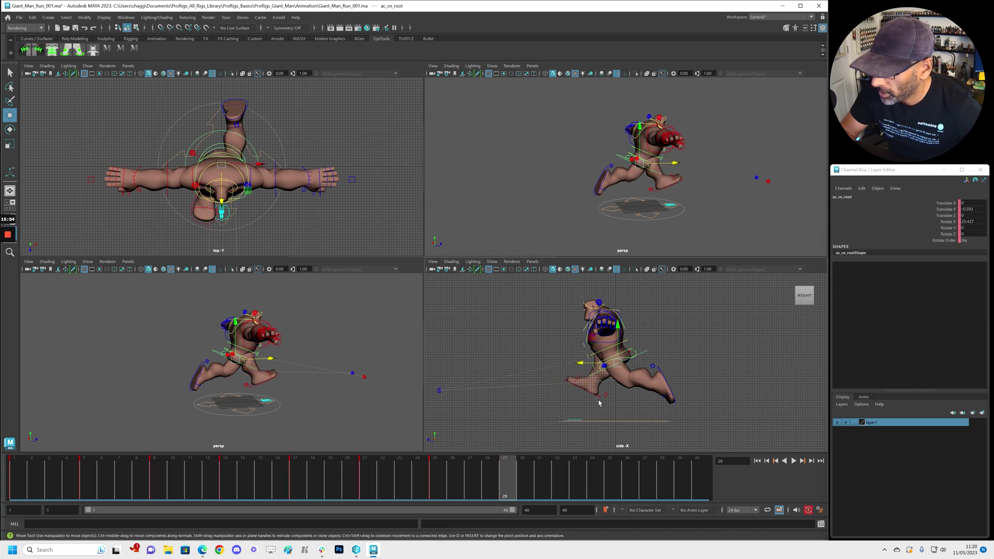
left_click(611, 401)
left_click(660, 371)
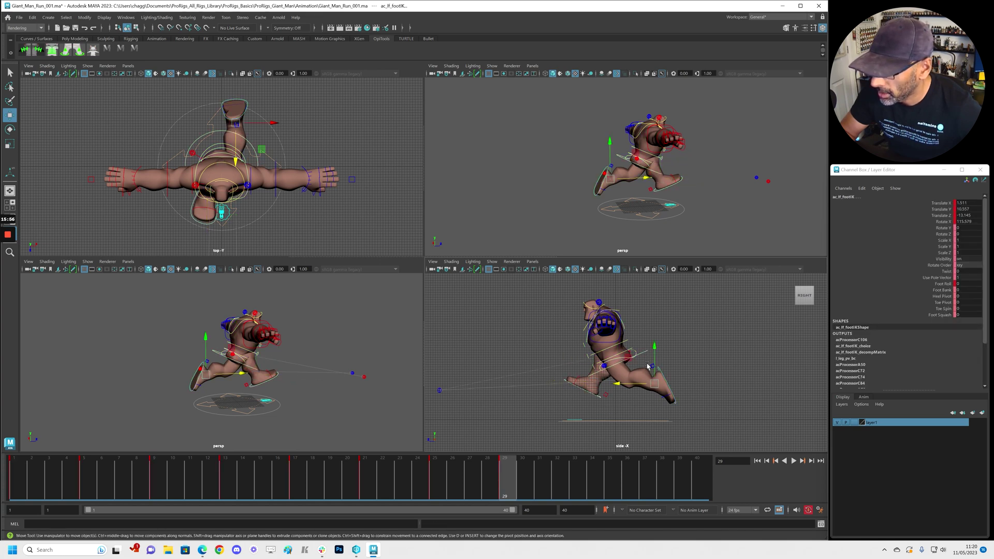
left_click_drag(655, 364, 657, 355)
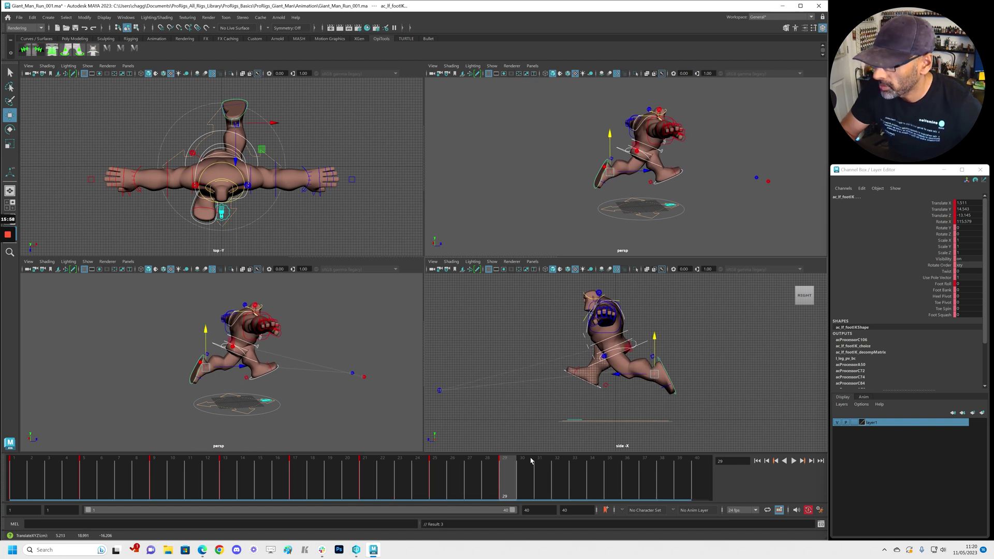
key("alt+v")
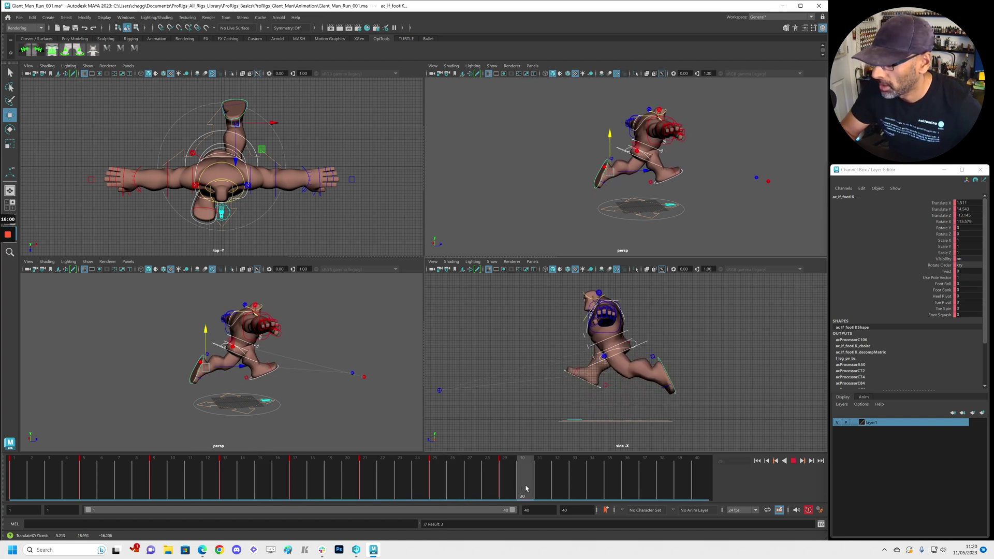
key("alt+v")
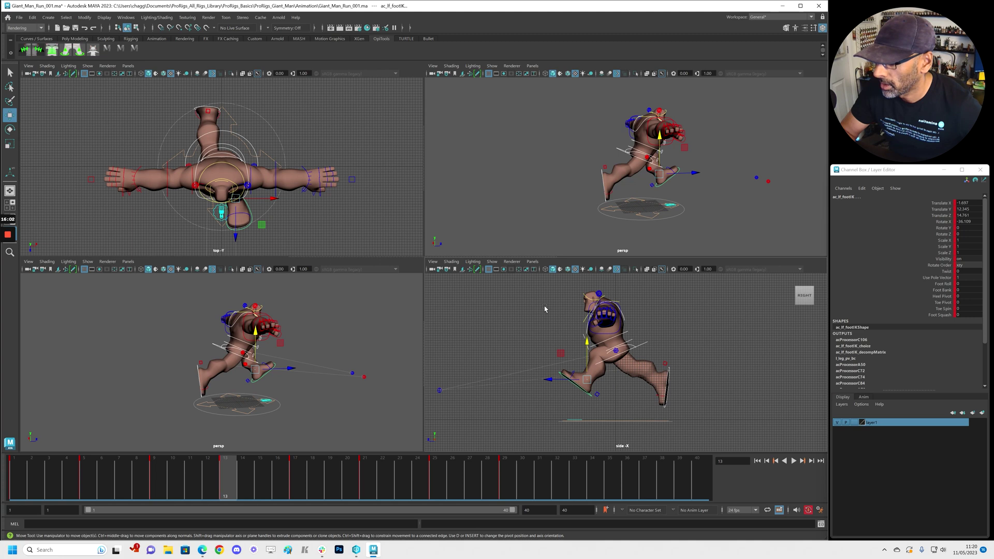
- Select all the rig controls and key the airborne pose at frame 29
scroll(513, 322, "down", 1)
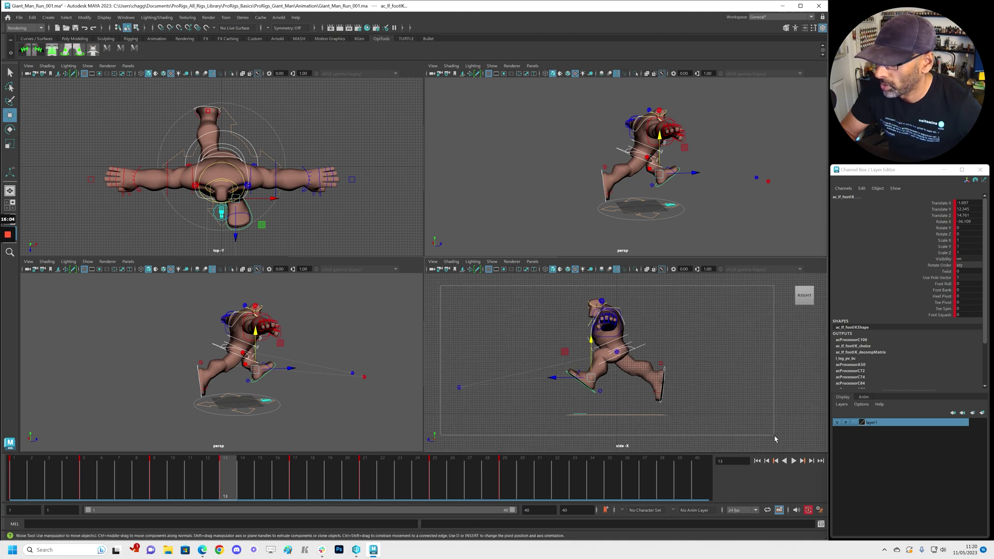
left_click_drag(775, 439, 775, 439)
left_click(501, 490)
key("e")
key("s")
key("w")
- Step backward through the keyed poses from frame 29 to frame 1 to review the blocked run
key("comma")
key("e")
key("comma")
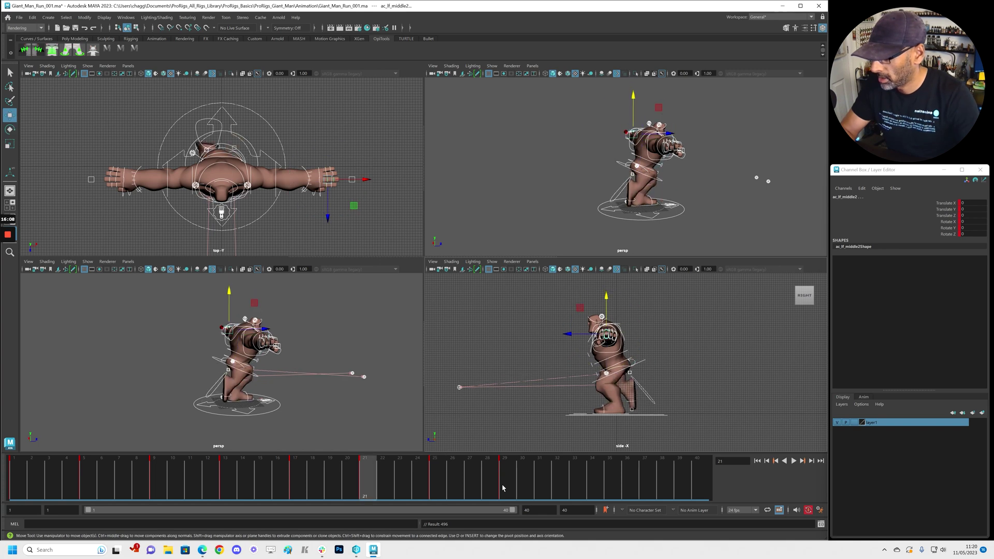
key("comma")
key("comma")
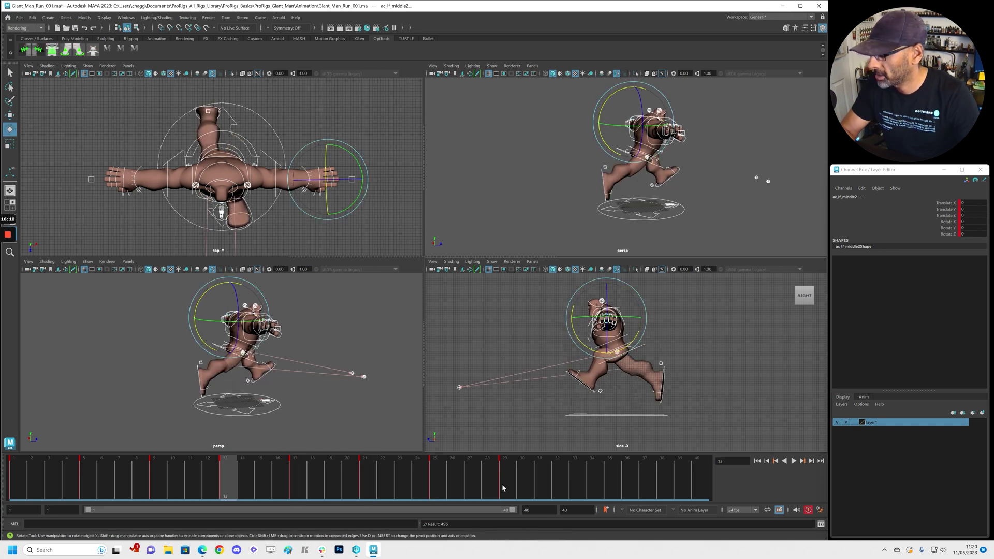
key("comma")
key("comma")
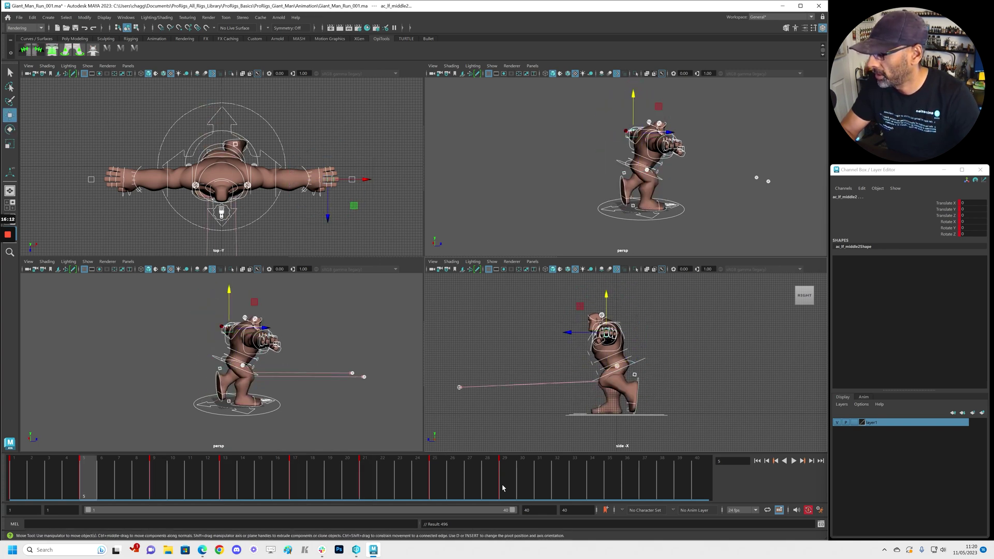
key("comma")
key("w")
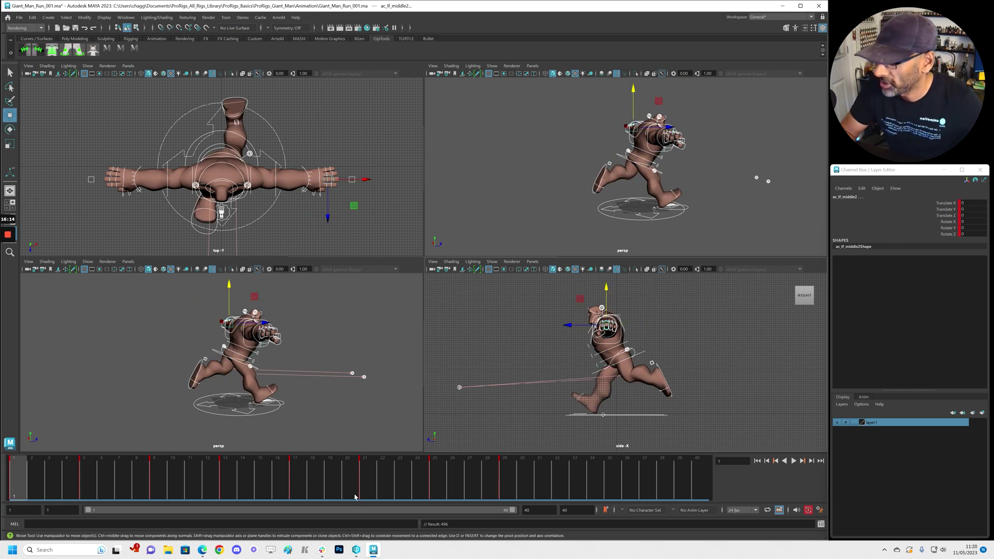
key("alt+v")
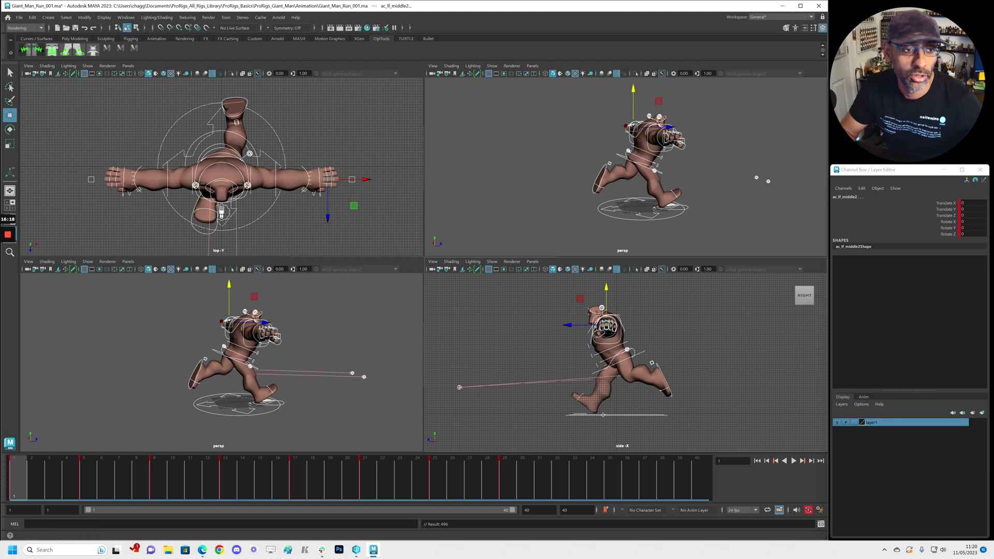
left_click_drag(993, 96, 462, 96)
left_click(429, 115)
left_click_drag(502, 94, 993, 134)
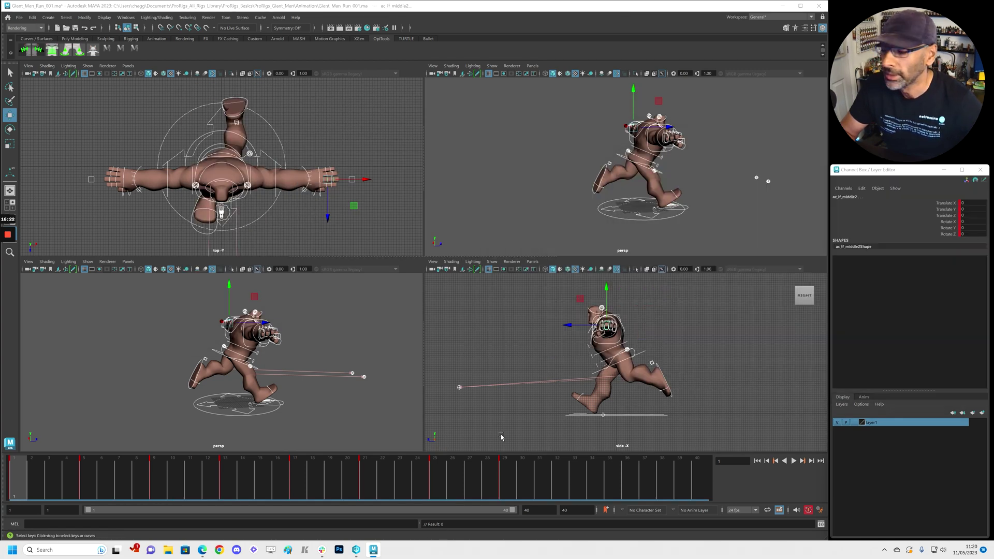
- Copy the frame 1 pose to frame 33, keying all the selected rig controls, and set the playback and animation end to 33
key("alt+v")
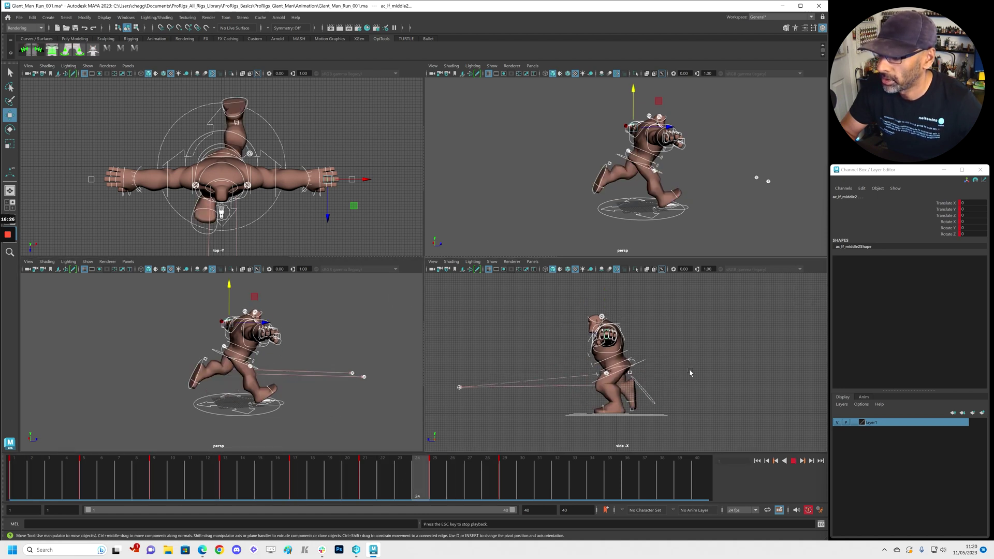
left_click_drag(298, 480, 584, 495)
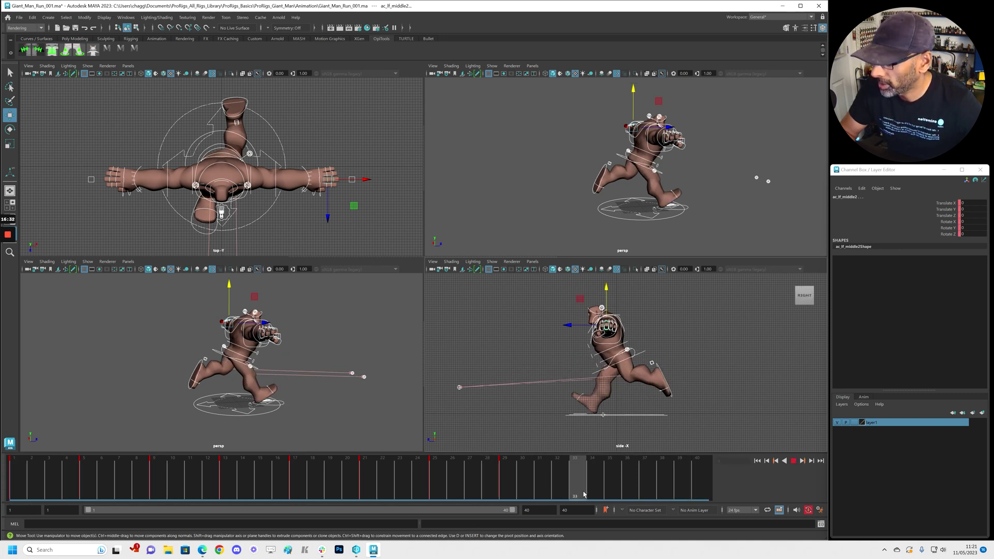
key("e")
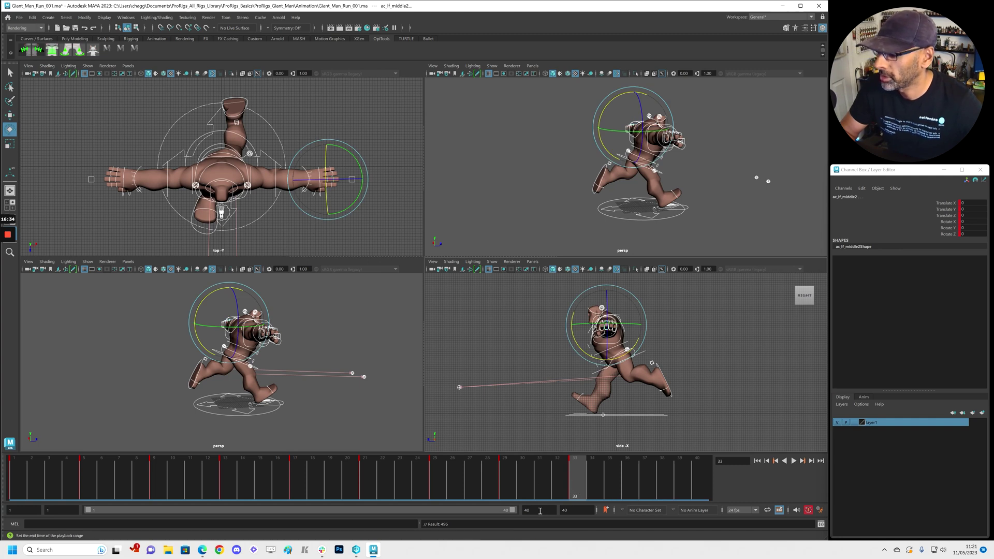
type("3")
key("Return")
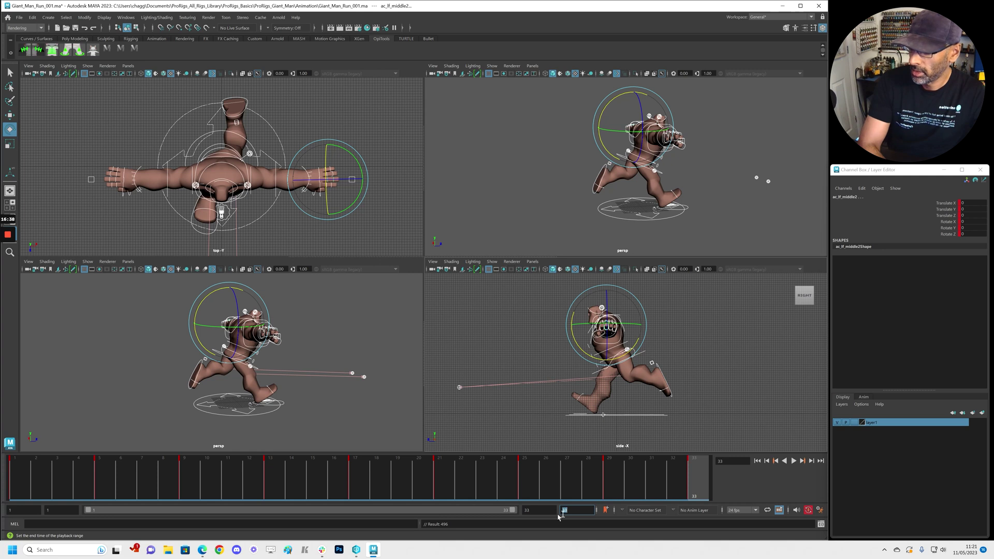
- Play the looping run in a full-size perspective view, examine it from the side and front, and return to frame 1
key("alt+v")
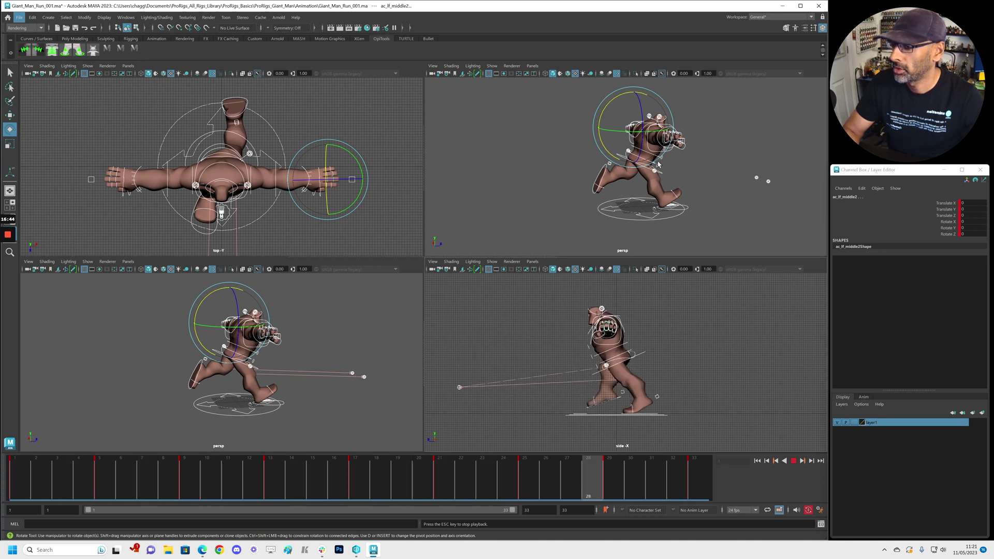
key("space")
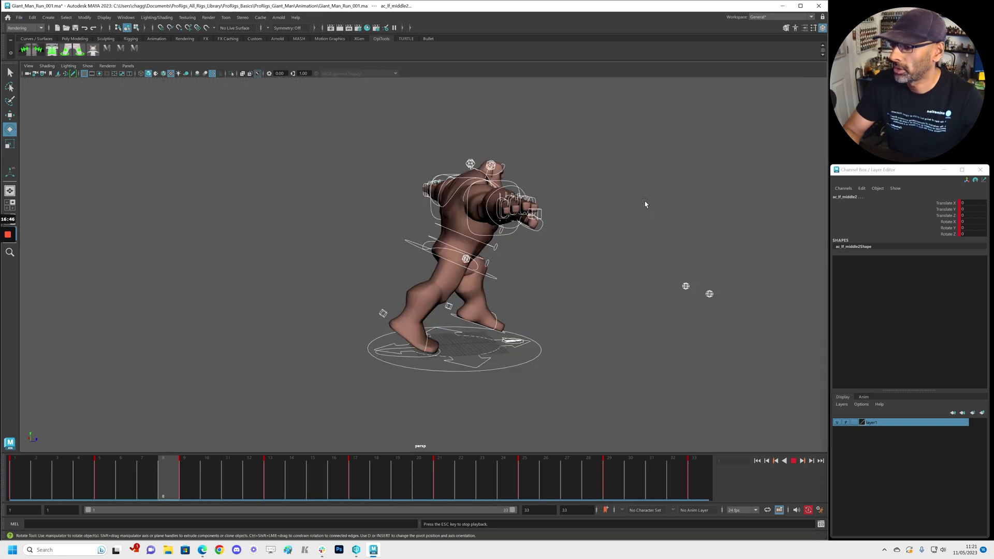
left_click_drag(575, 253, 484, 268, "alt")
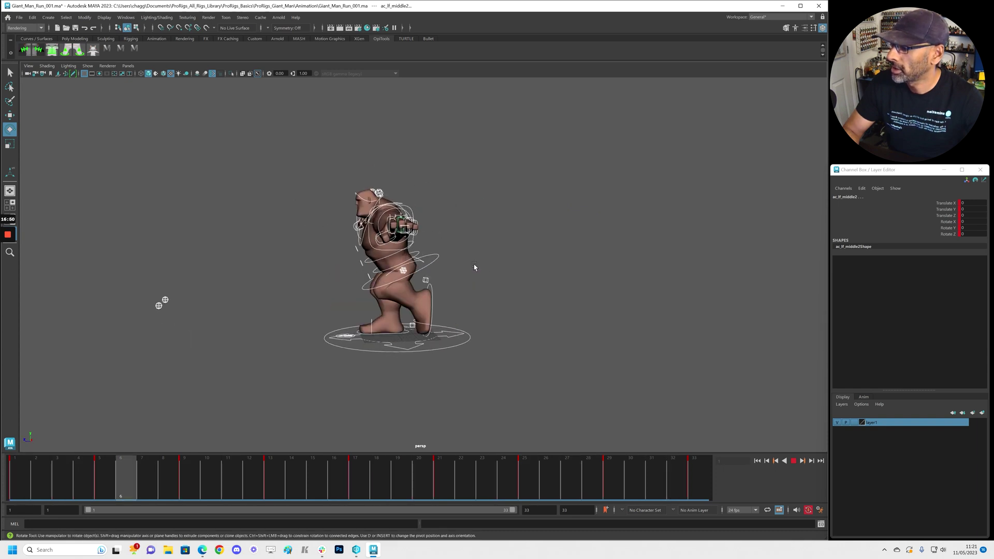
left_click_drag(475, 263, 549, 263, "alt")
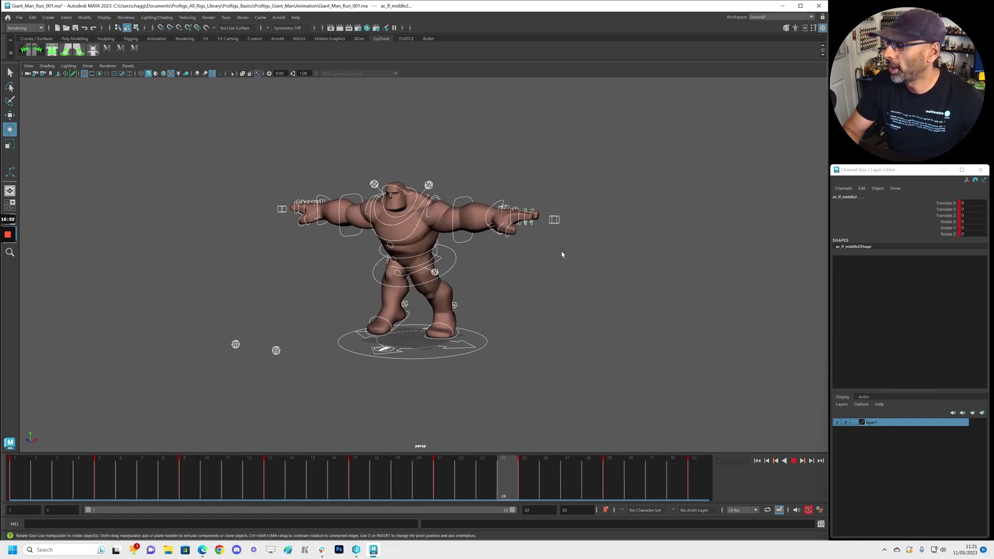
key("alt+v")
left_click(18, 476)
left_click_drag(236, 374, 260, 375, "alt")
key("alt+v")
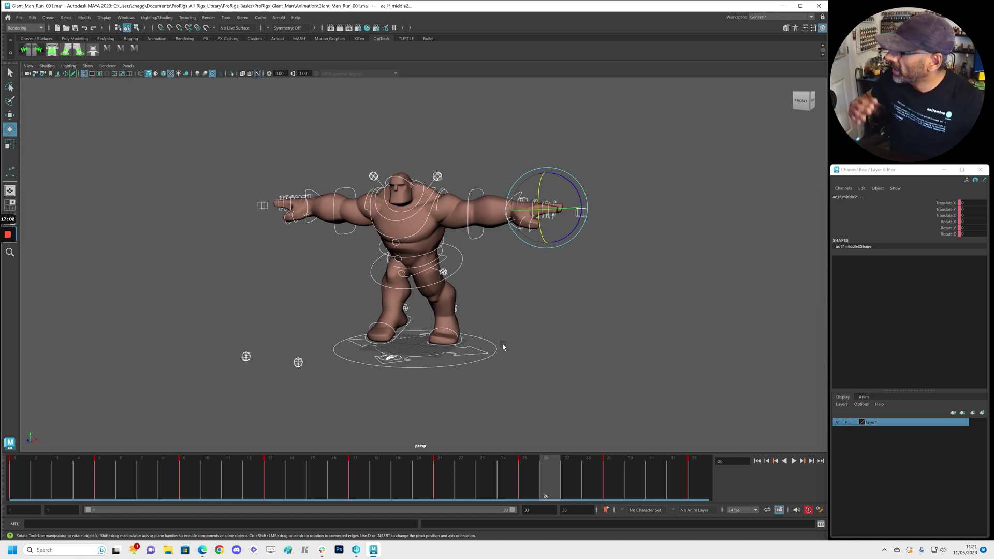
left_click_drag(147, 471, 16, 479)
left_click_drag(396, 346, 371, 347, "alt")
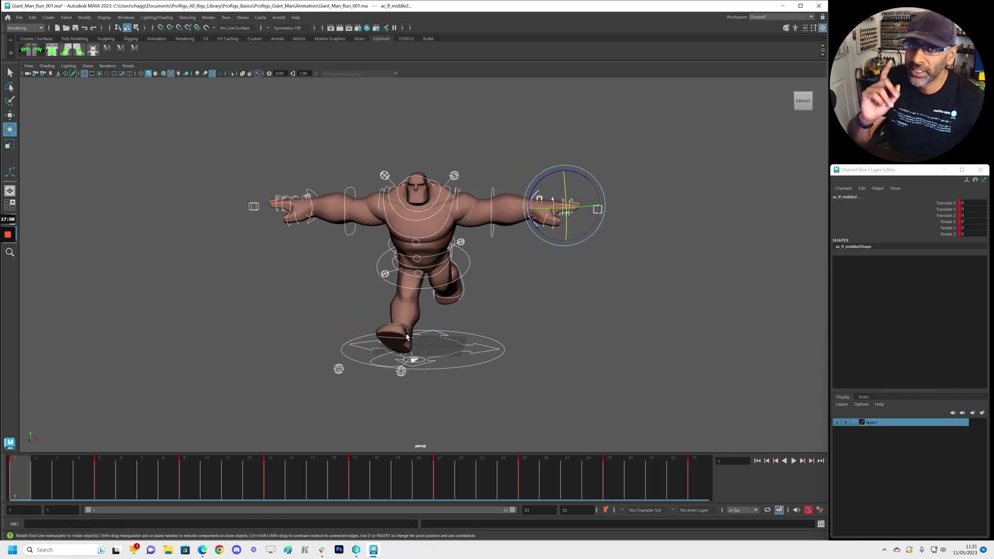